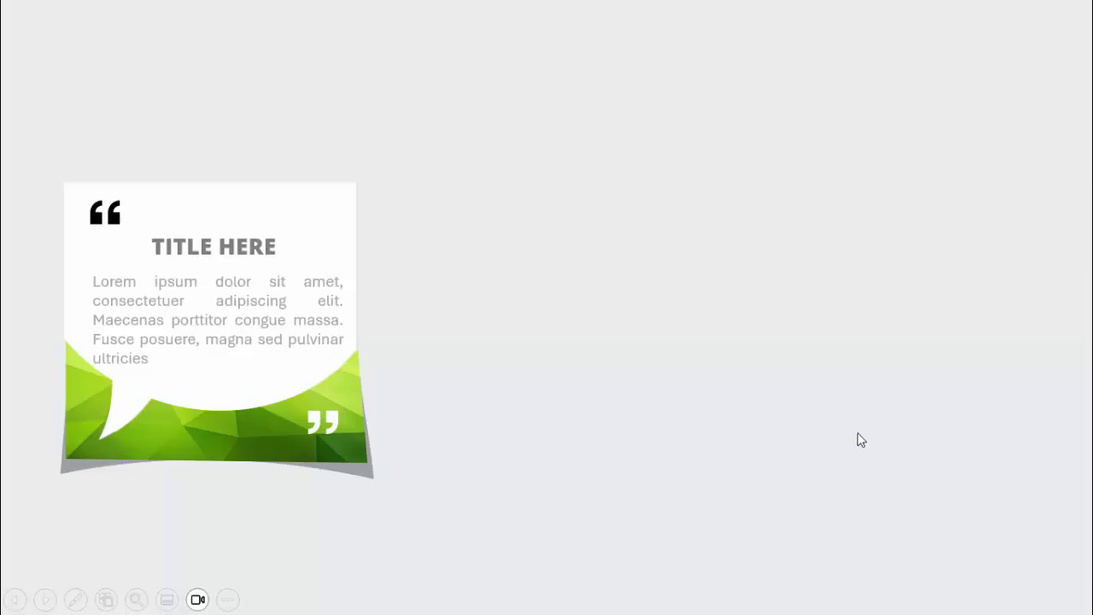
# Step: Advance the slide show to reveal the remaining quote cards of the finished design
pyautogui.click(900, 439)
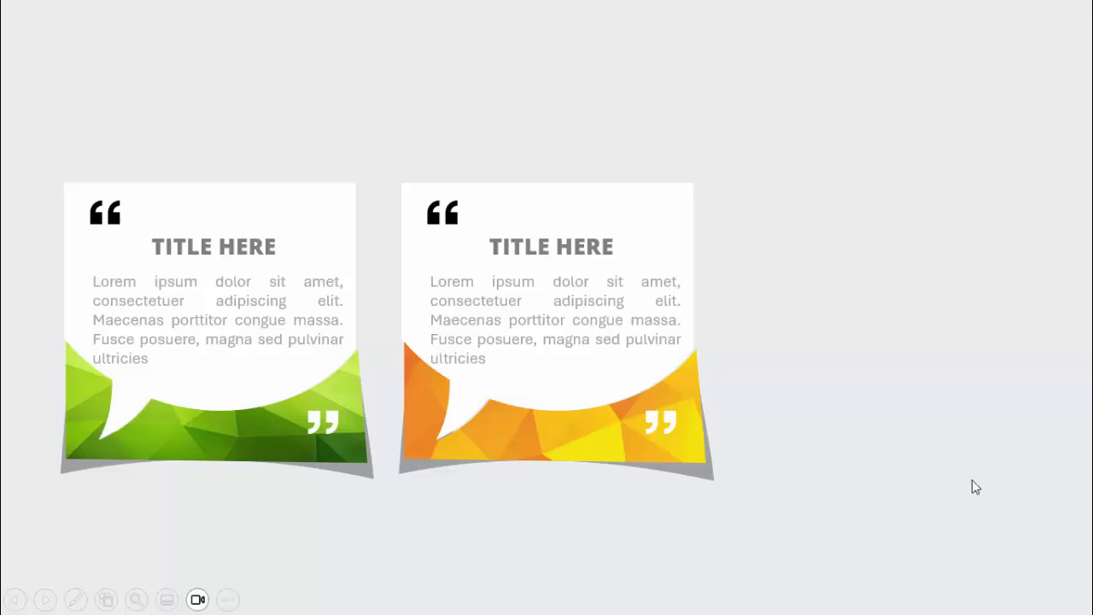
pyautogui.click(1007, 485)
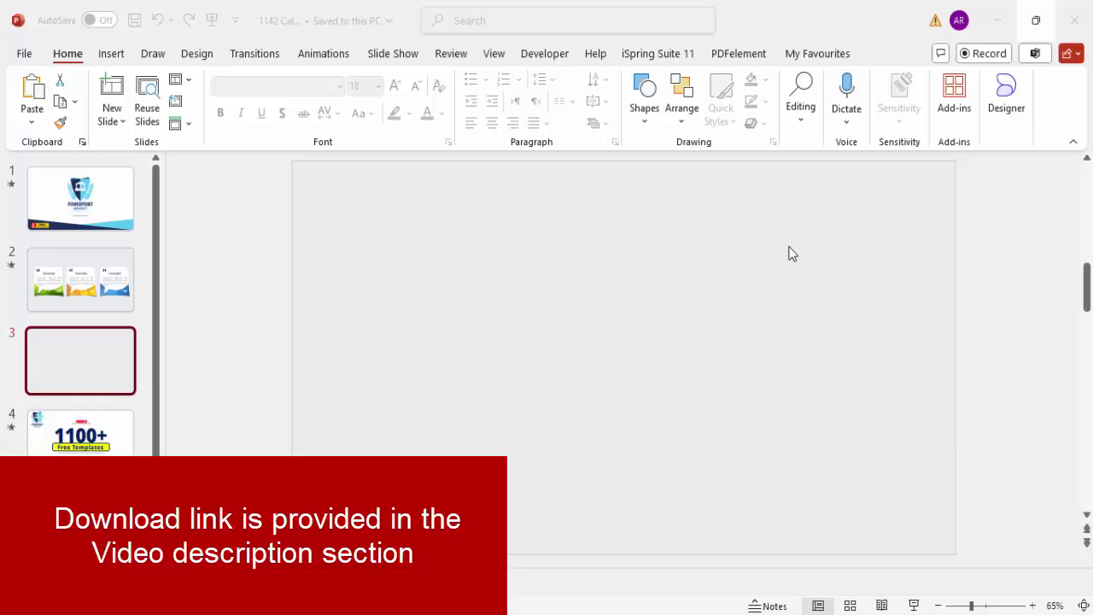
# Step: Draw a rectangle about 4.21" high and 3.9" wide on the empty slide 3
pyautogui.click(119, 55)
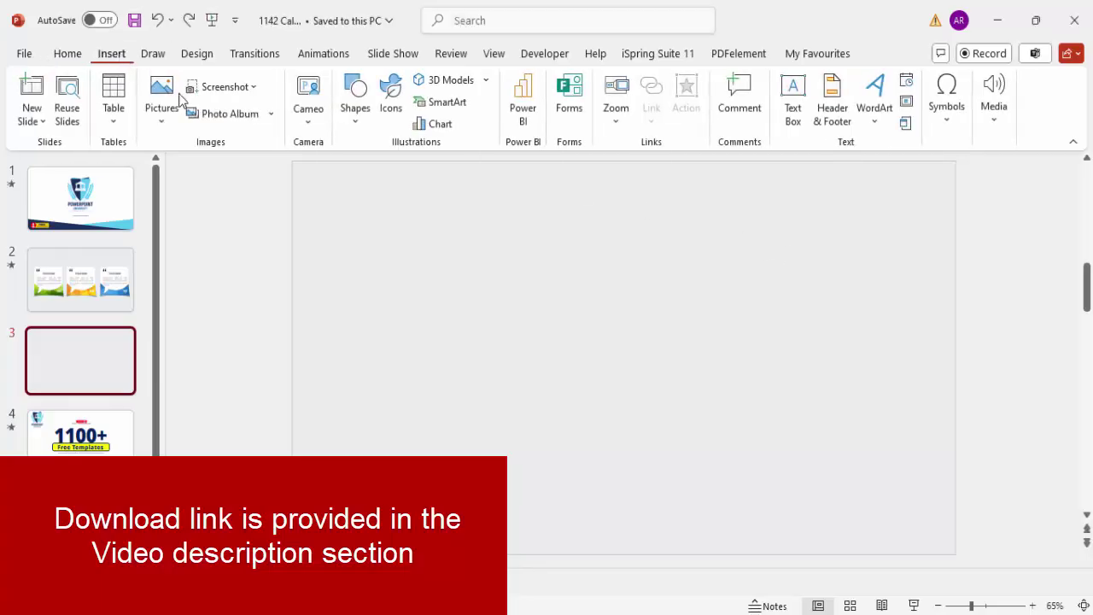
pyautogui.click(346, 119)
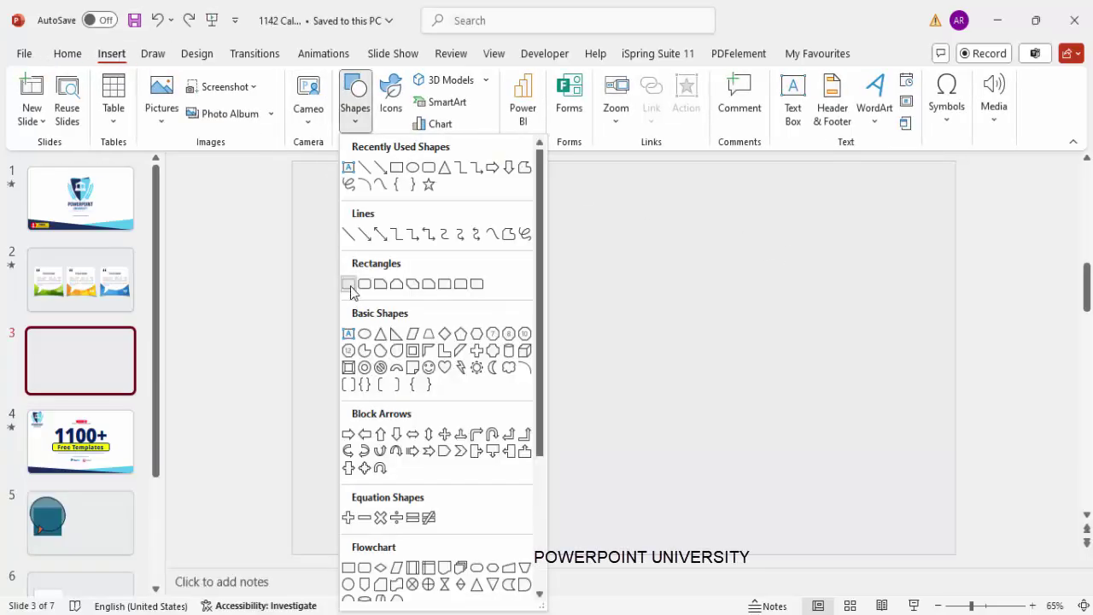
pyautogui.click(350, 287)
pyautogui.moveTo(351, 263); pyautogui.dragTo(546, 483)
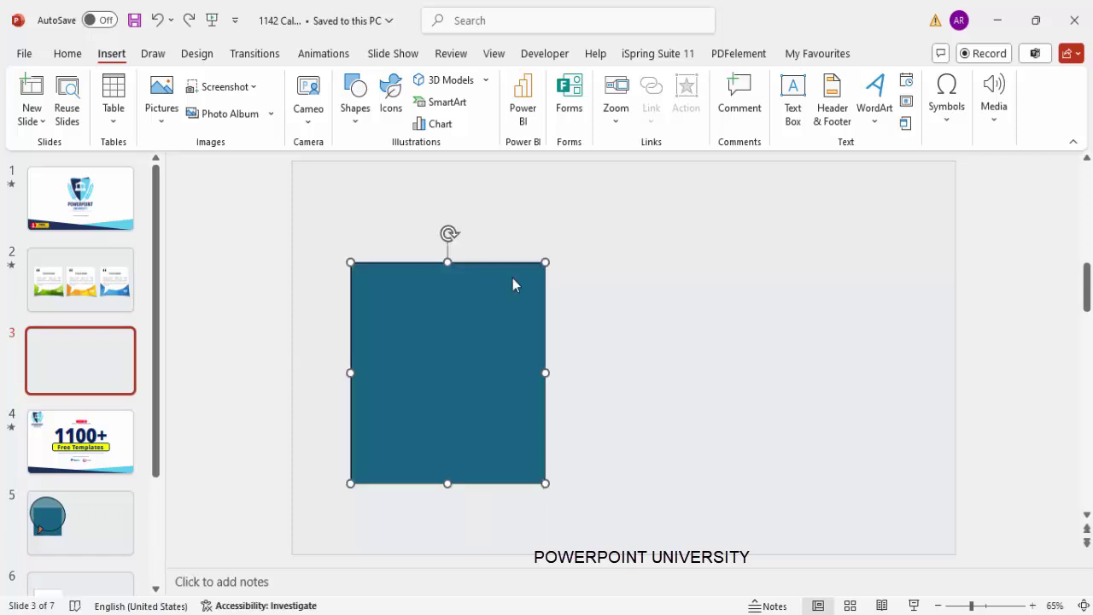
# Step: Remove the rectangle's outline and fill it with a light green theme color
pyautogui.click(471, 103)
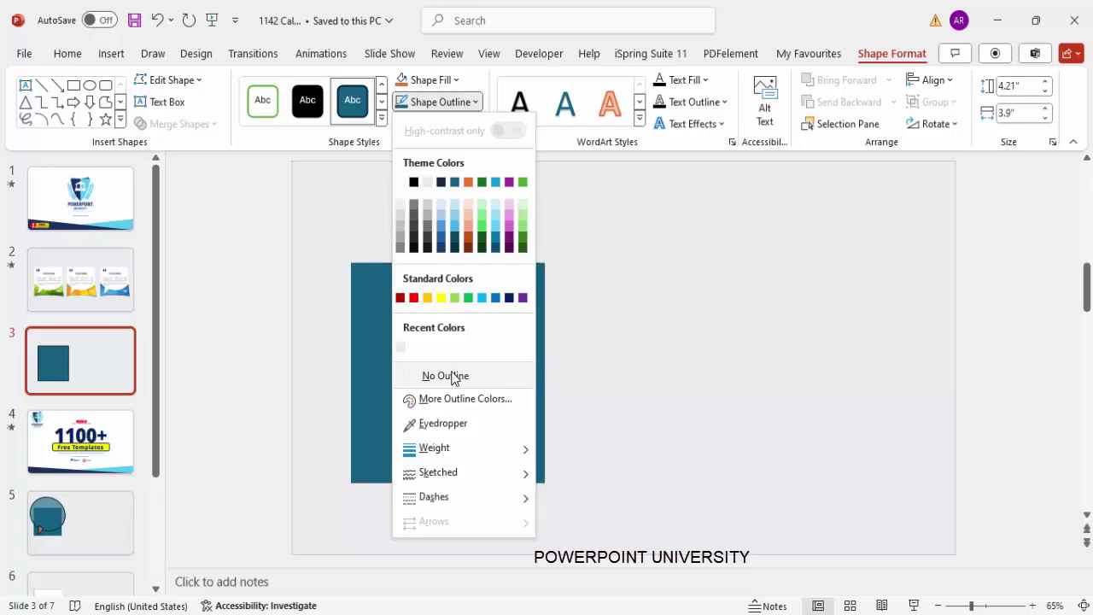
pyautogui.click(452, 376)
pyautogui.click(434, 79)
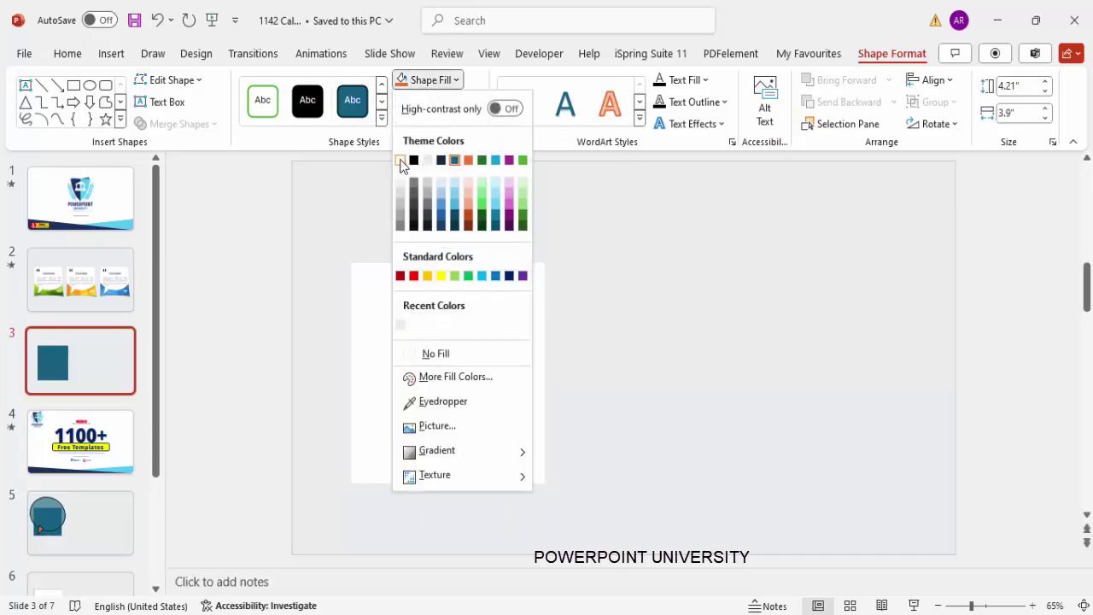
pyautogui.click(520, 199)
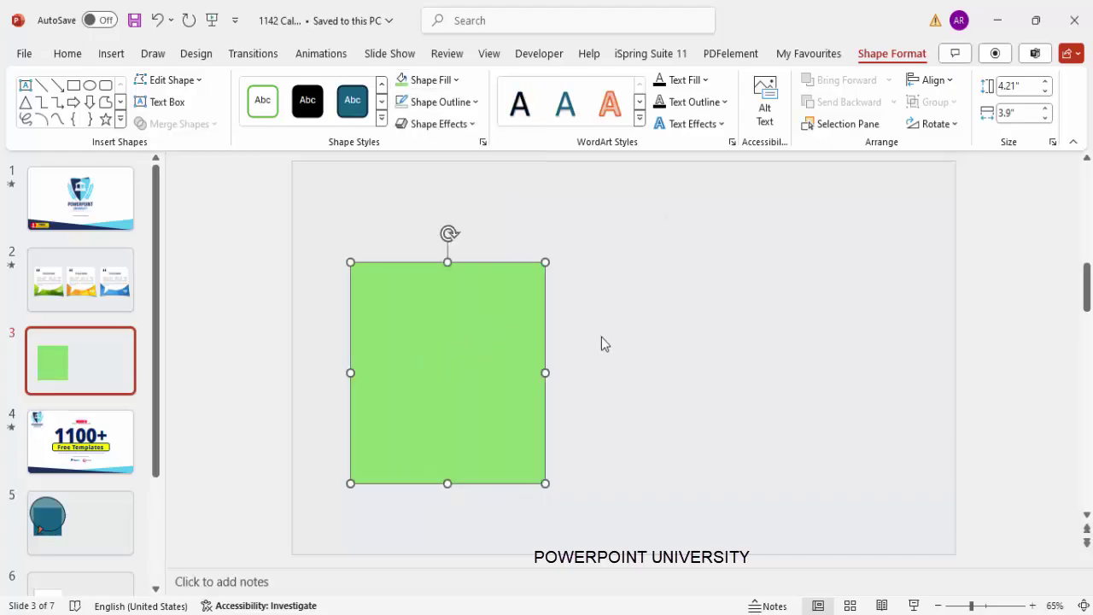
pyautogui.click(342, 208)
# Step: Draw an oval about 5.23" high and 4.81" wide covering the upper part of the green rectangle
pyautogui.click(112, 54)
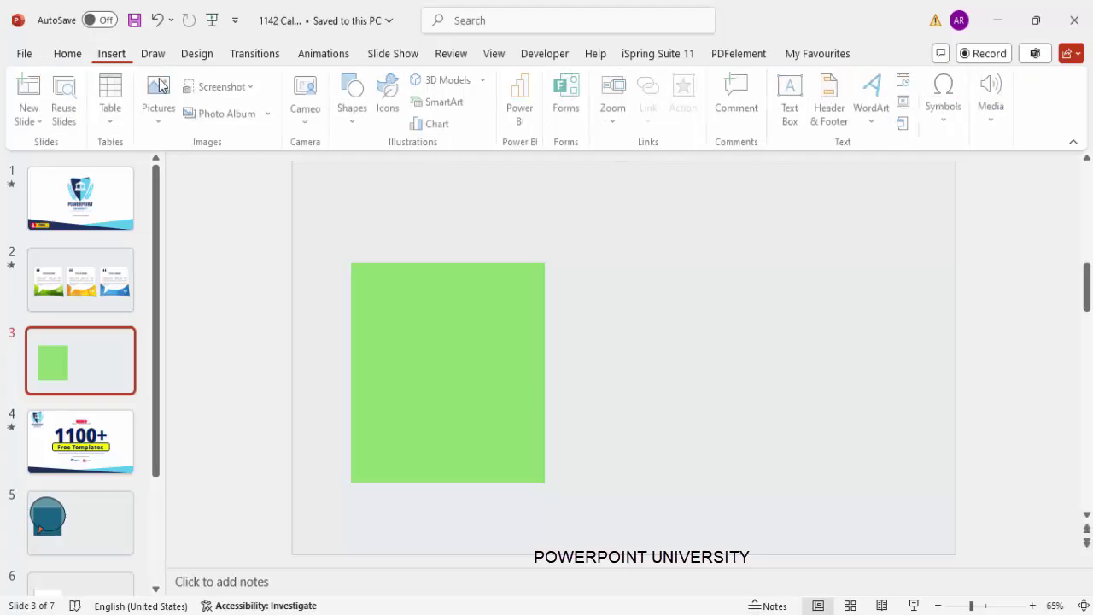
pyautogui.click(354, 95)
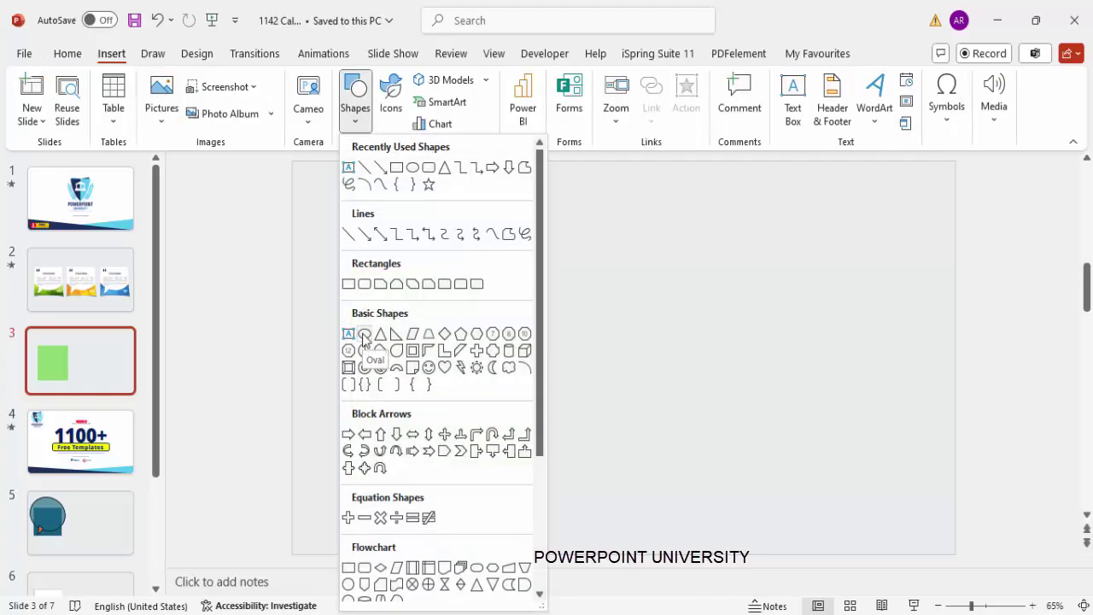
pyautogui.click(365, 336)
pyautogui.moveTo(318, 195)
pyautogui.mouseDown()
pyautogui.moveTo(517, 398)
pyautogui.moveTo(524, 435)
pyautogui.mouseUp()
pyautogui.moveTo(519, 199); pyautogui.dragTo(556, 163)
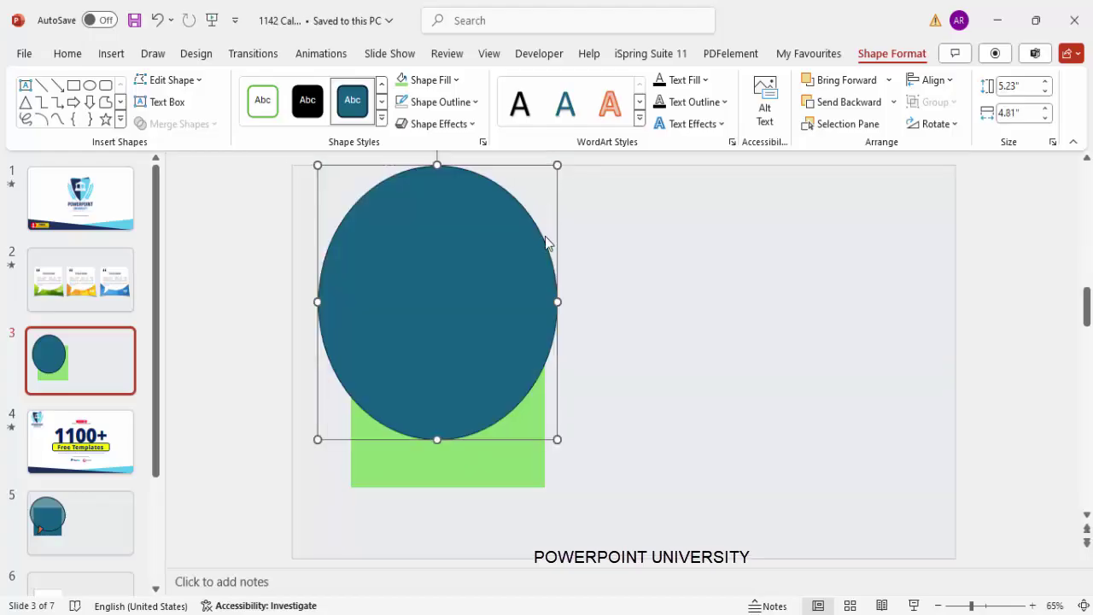
# Step: Set the transparency of the oval's solid fill to 30%
pyautogui.rightClick(510, 285)
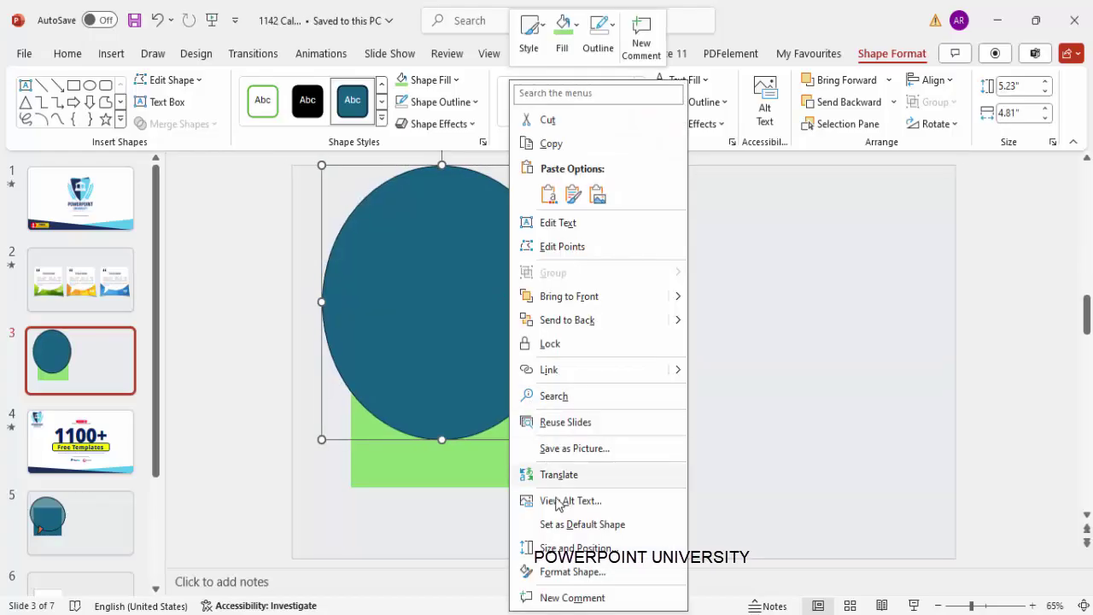
pyautogui.click(571, 573)
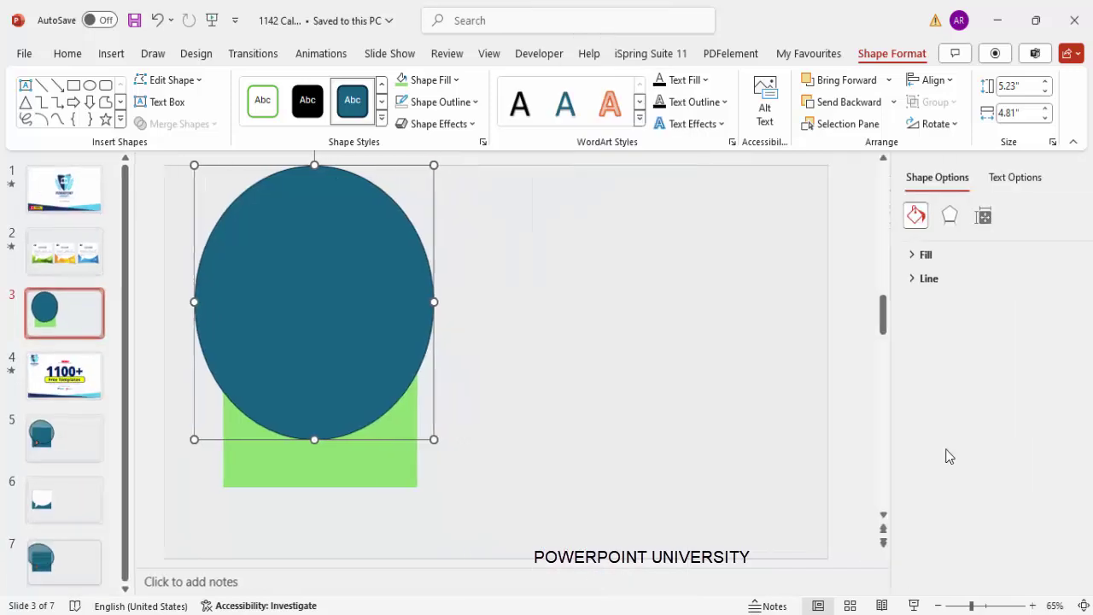
pyautogui.click(899, 278)
pyautogui.moveTo(970, 455); pyautogui.dragTo(979, 456)
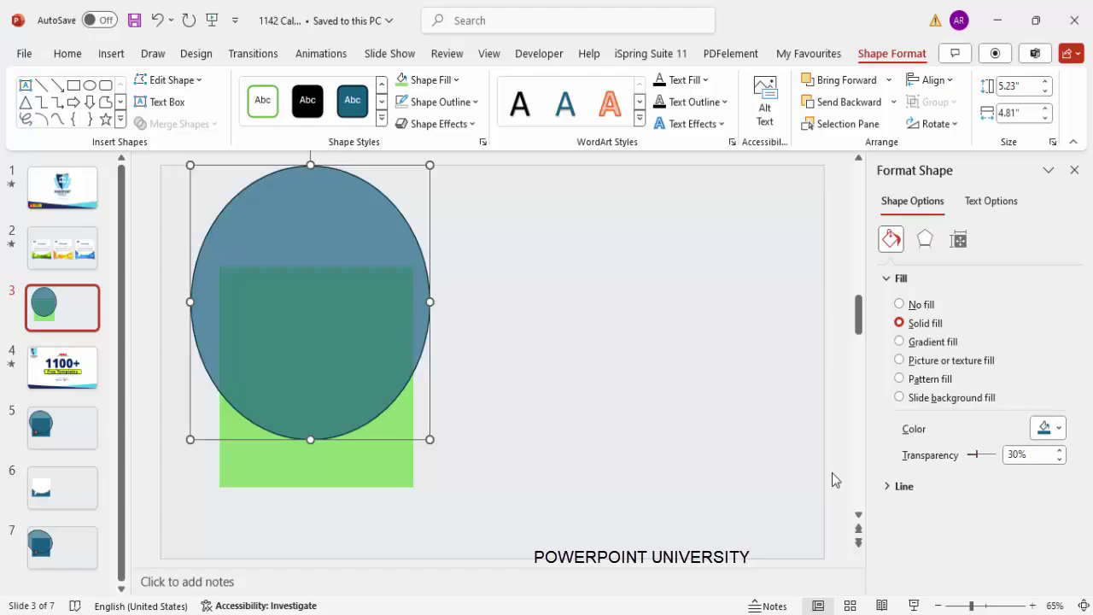
# Step: Rotate the oval slightly counterclockwise and resize it to about 5.58" high and 4.75" wide, extending above the slide
pyautogui.click(938, 606)
pyautogui.moveTo(323, 163); pyautogui.dragTo(311, 164)
pyautogui.click(437, 301)
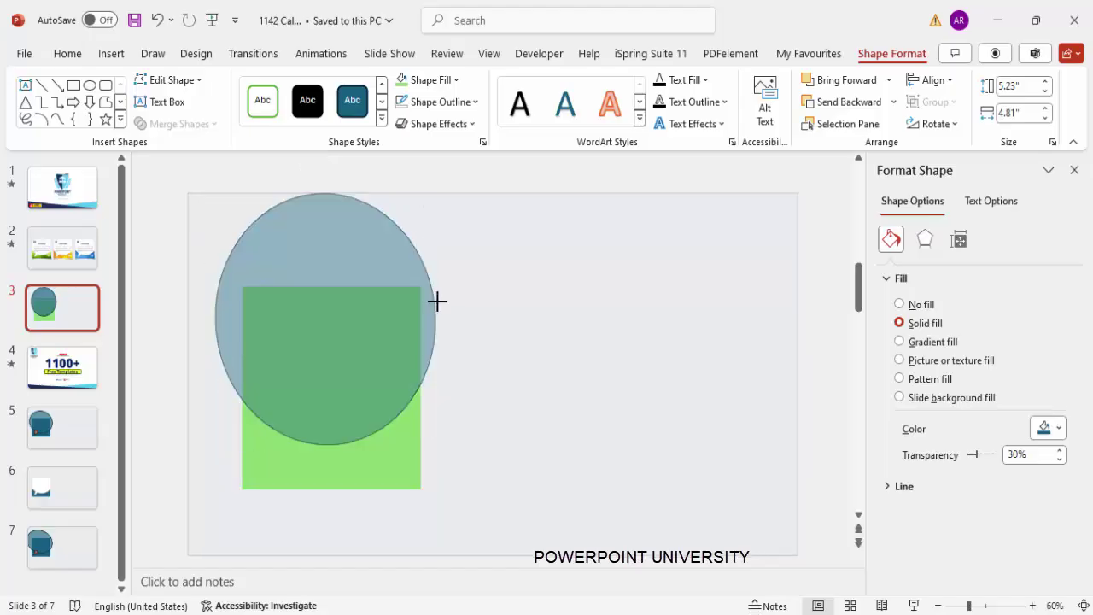
pyautogui.click(428, 284)
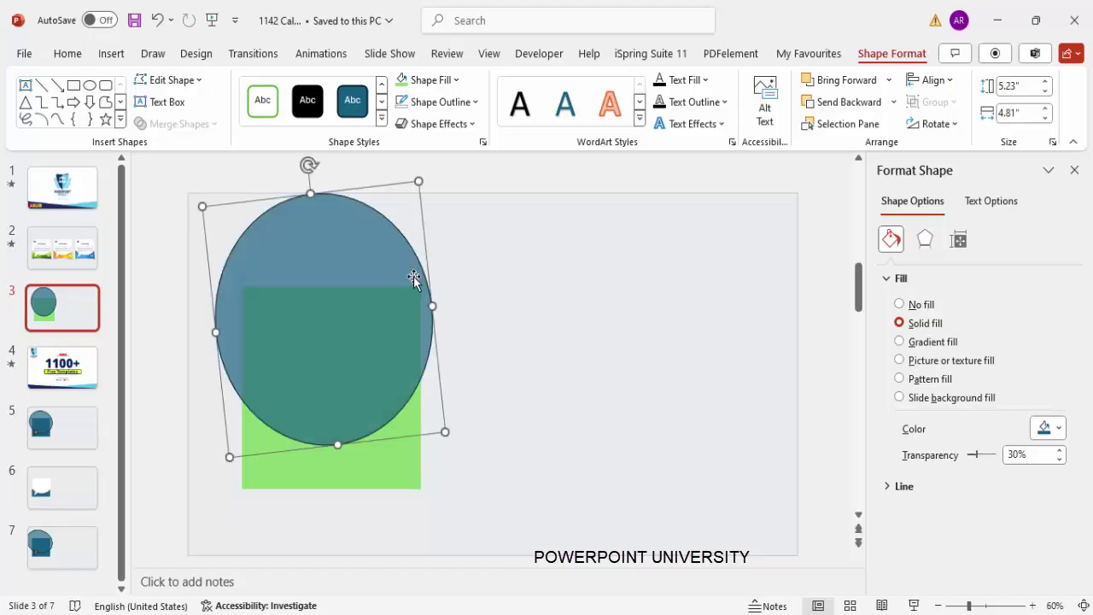
pyautogui.moveTo(305, 176); pyautogui.dragTo(303, 176)
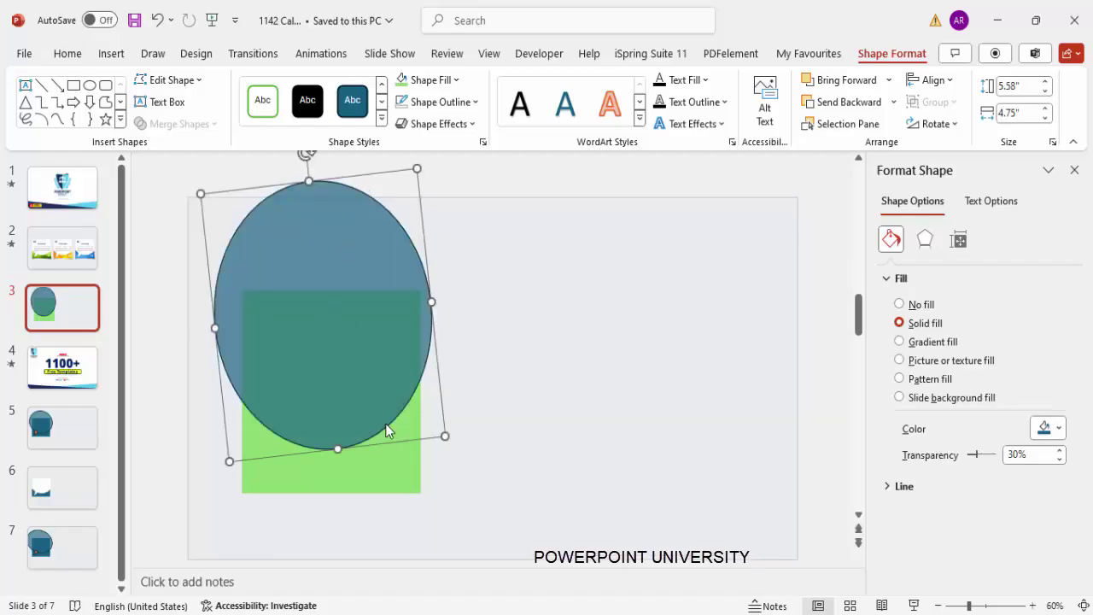
pyautogui.click(498, 457)
# Step: Draw an isosceles triangle about 1.54" by 0.61" and rotate it to point down-left from the oval's lower edge as a tail
pyautogui.click(111, 53)
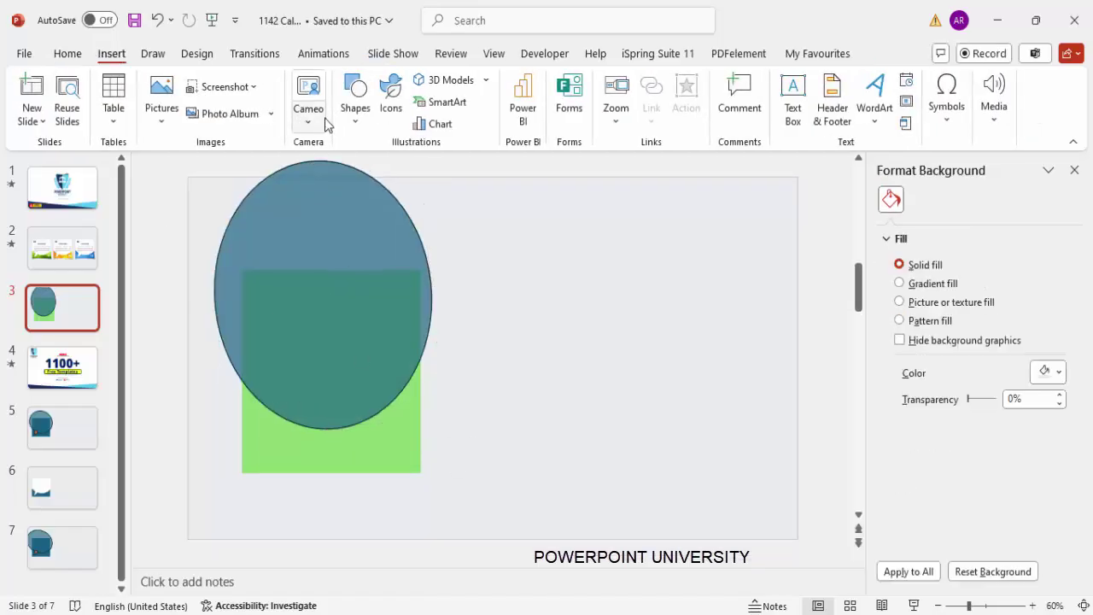
pyautogui.click(354, 128)
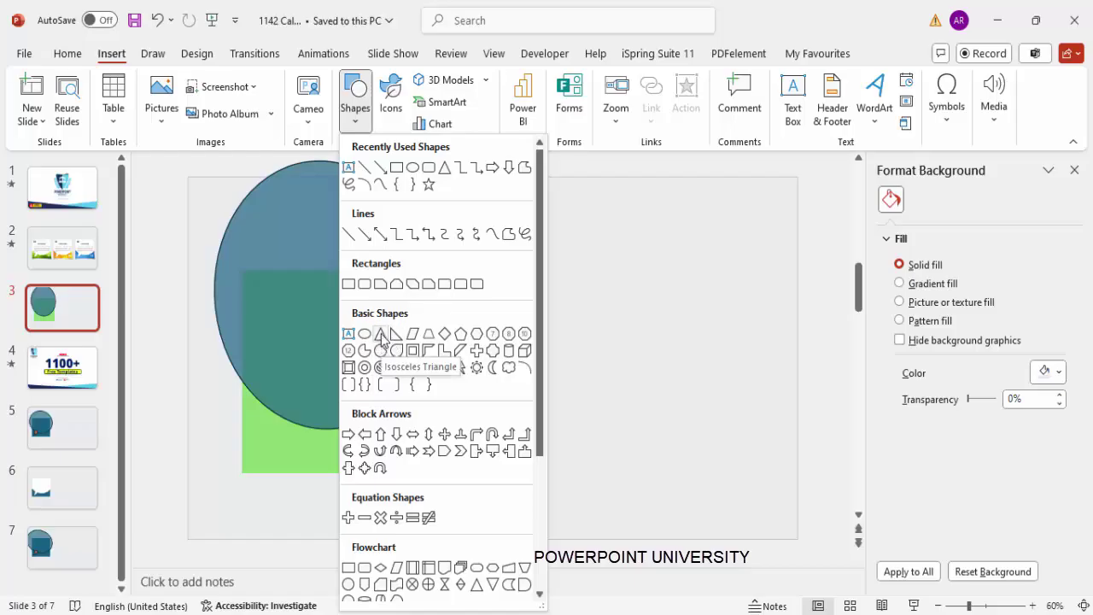
pyautogui.click(381, 334)
pyautogui.moveTo(281, 381); pyautogui.dragTo(309, 454)
pyautogui.moveTo(295, 350); pyautogui.dragTo(255, 466)
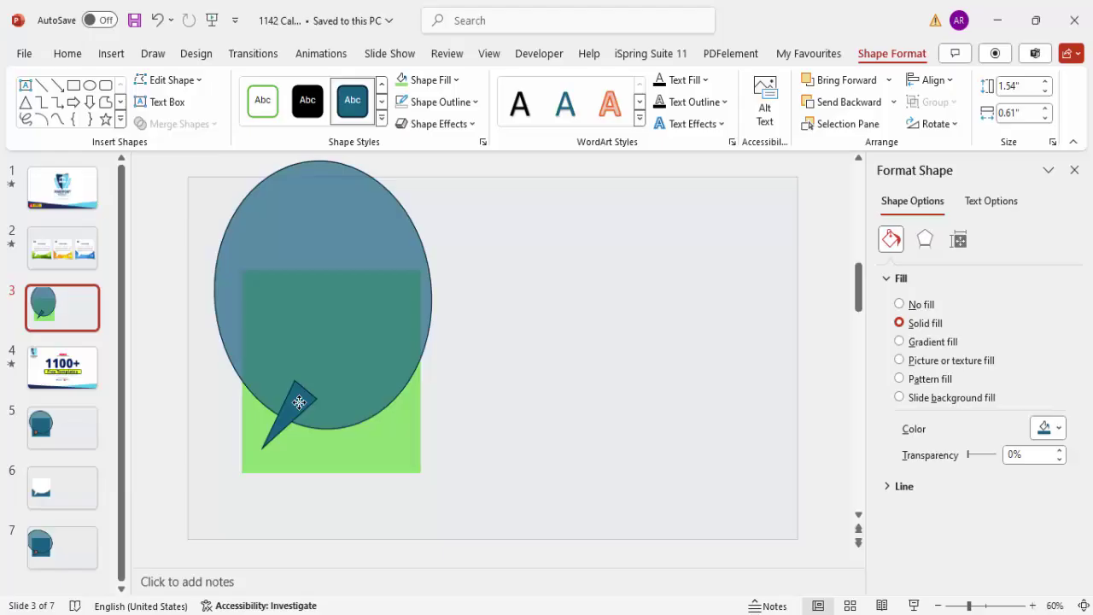
# Step: Curve the triangle's long sides with Edit Points and resize the tail to about 1.26" by 0.73"
pyautogui.click(299, 402)
pyautogui.rightClick(299, 403)
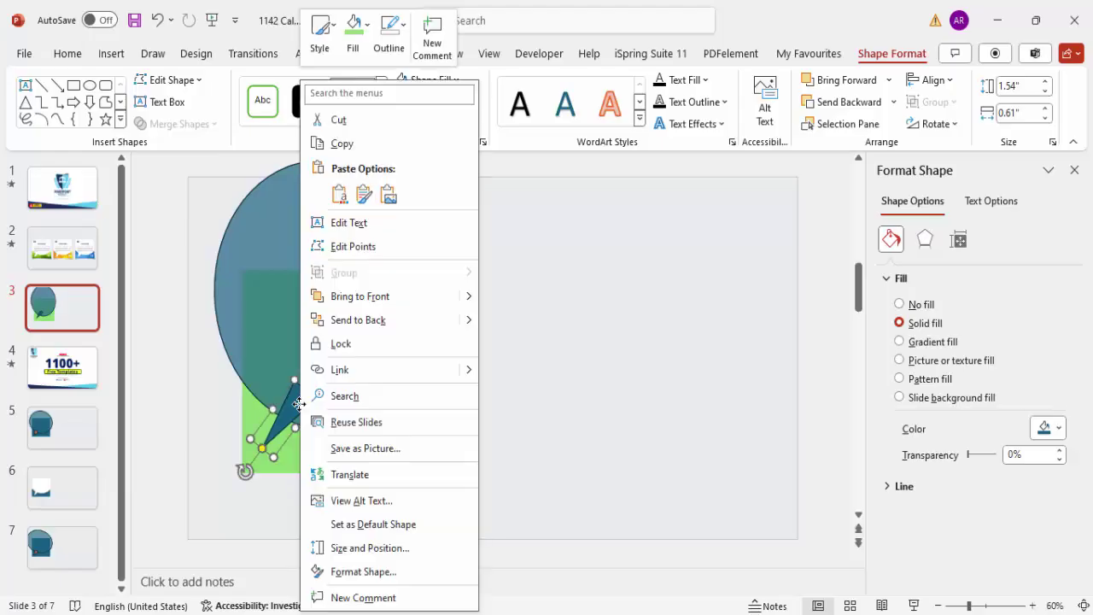
pyautogui.click(353, 247)
pyautogui.moveTo(291, 439)
pyautogui.mouseDown()
pyautogui.moveTo(316, 402)
pyautogui.moveTo(300, 419)
pyautogui.moveTo(310, 423)
pyautogui.moveTo(271, 442)
pyautogui.moveTo(282, 428)
pyautogui.moveTo(293, 437)
pyautogui.mouseUp()
pyautogui.click(262, 447)
pyautogui.click(448, 408)
pyautogui.click(310, 407)
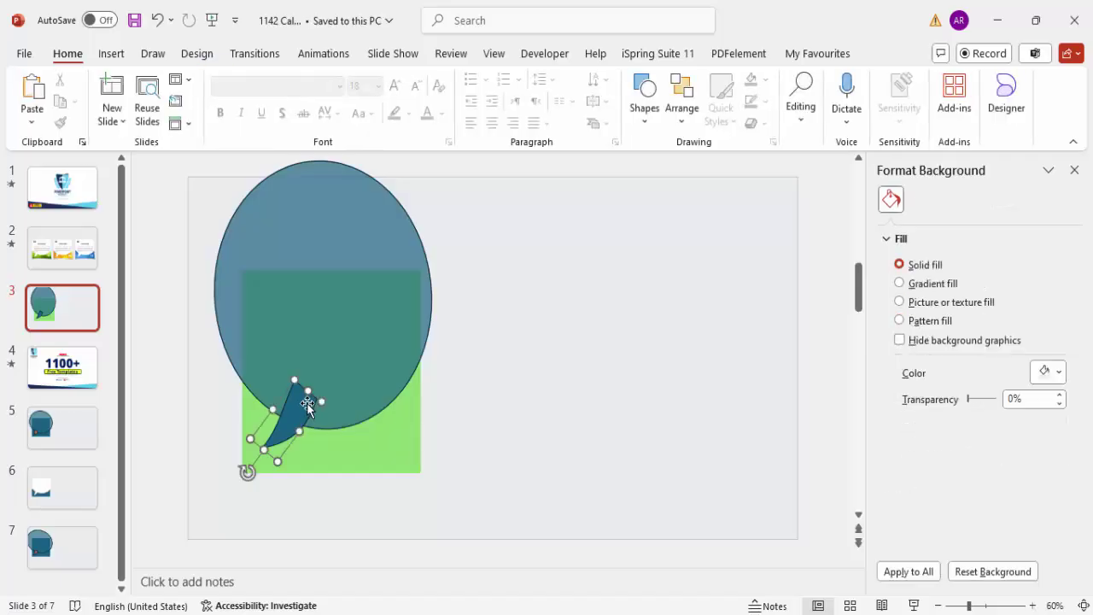
pyautogui.moveTo(307, 391); pyautogui.dragTo(299, 402)
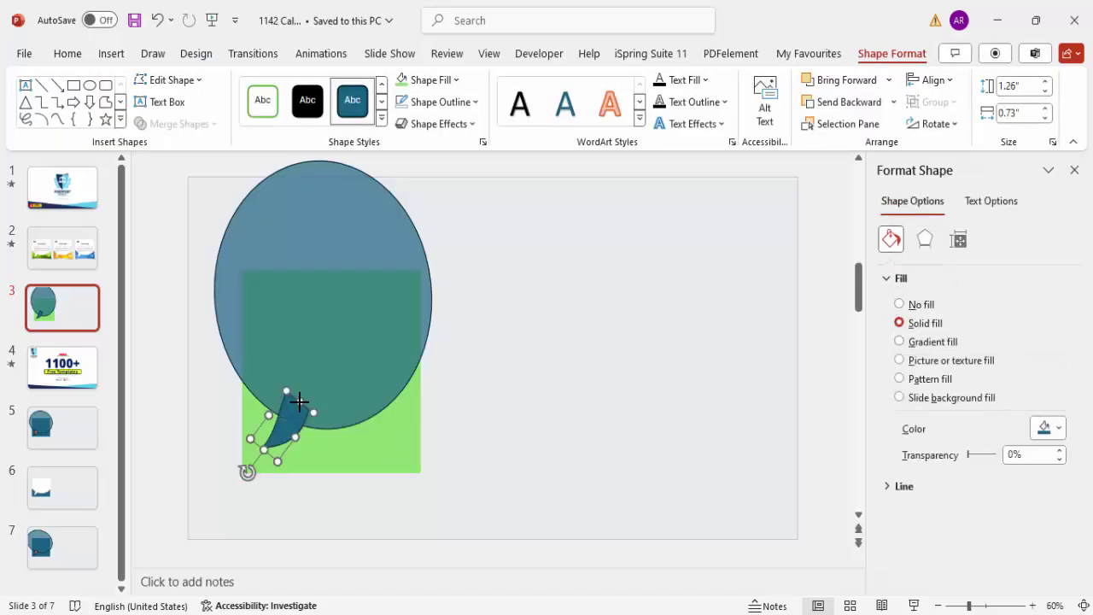
# Step: Merge the oval and the curved tail into one speech bubble with Union
pyautogui.click(369, 300)
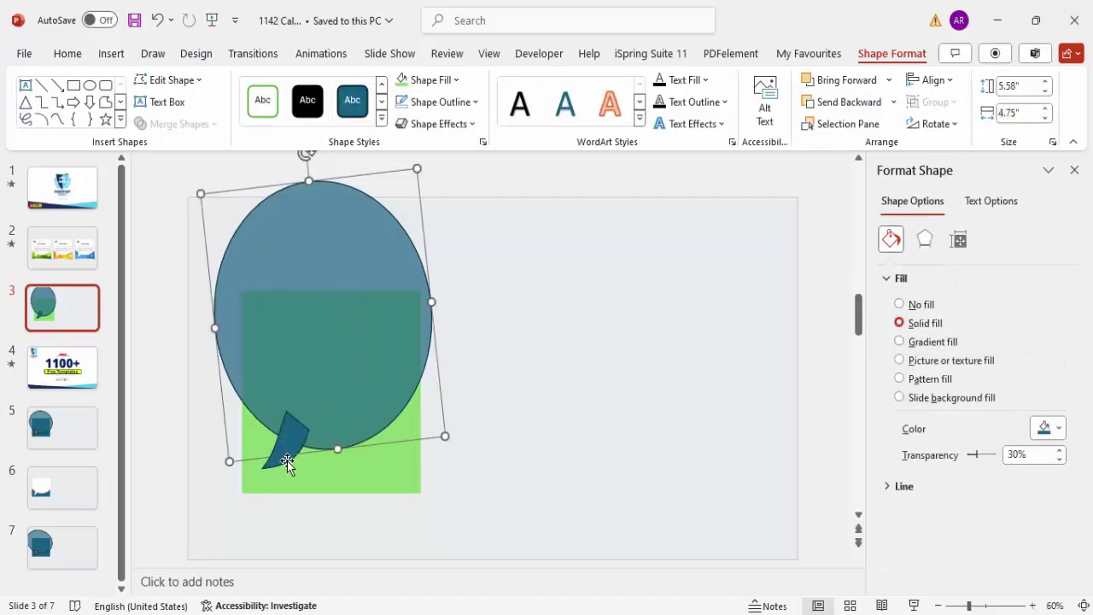
pyautogui.keyDown('shift'); pyautogui.click(294, 444); pyautogui.keyUp('shift')
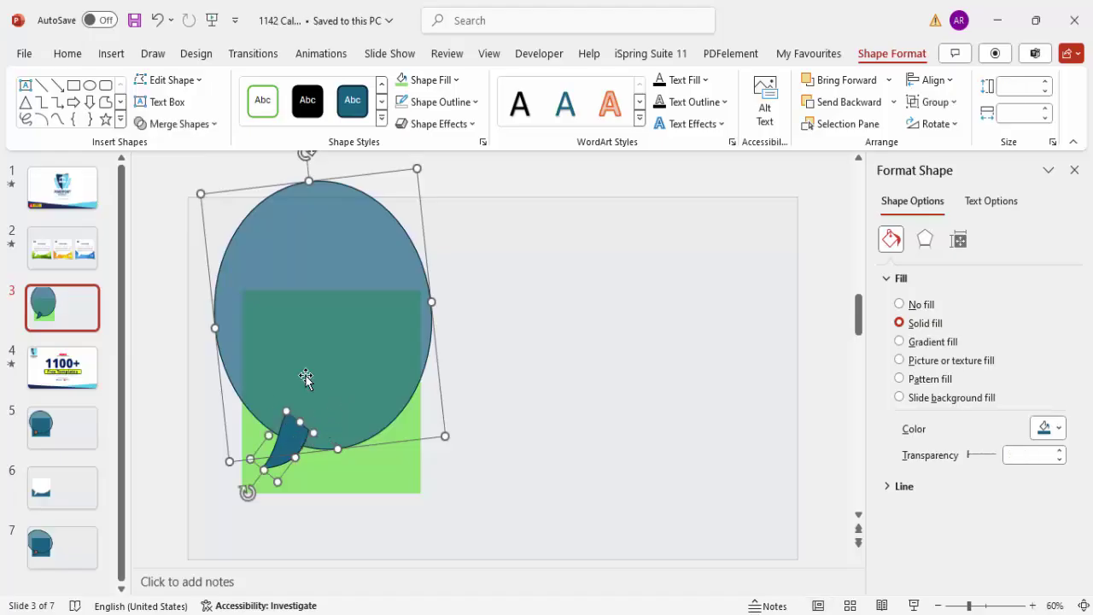
pyautogui.click(171, 124)
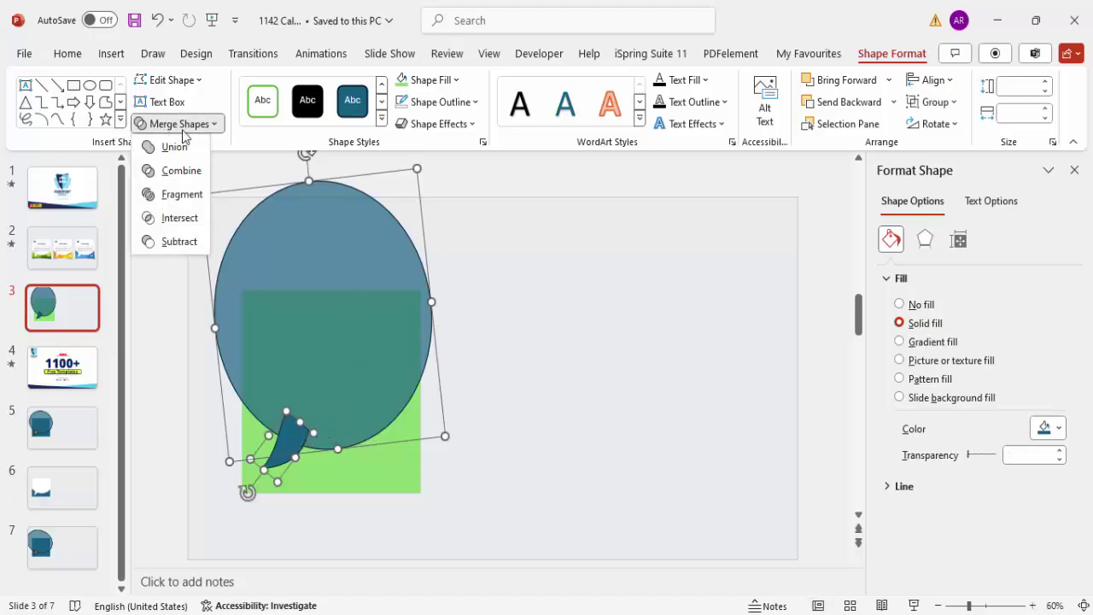
pyautogui.click(175, 147)
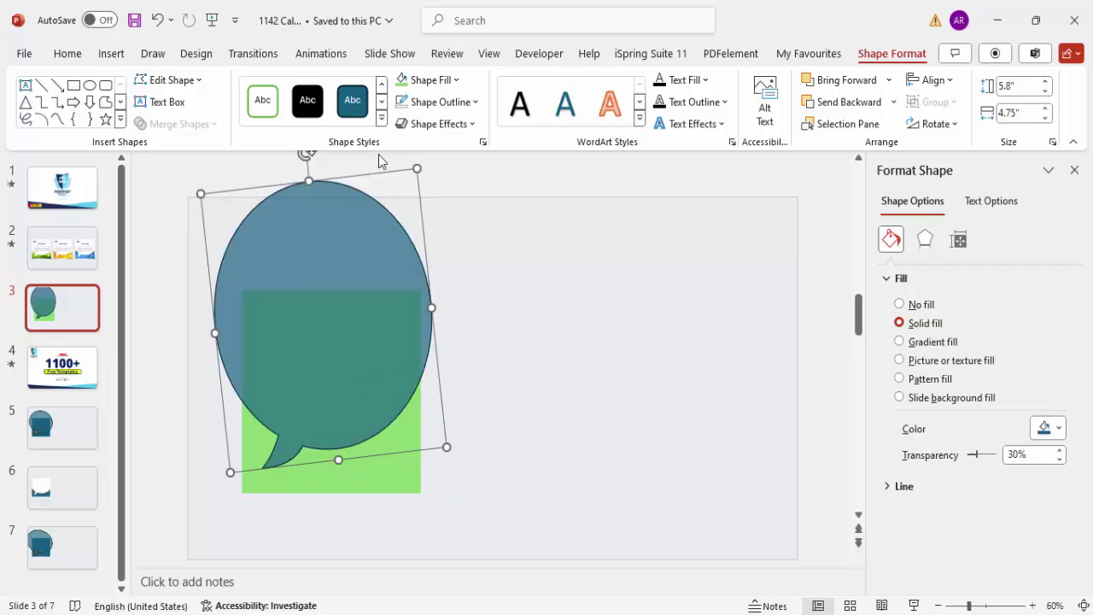
# Step: Remove the outline of the speech bubble
pyautogui.click(464, 106)
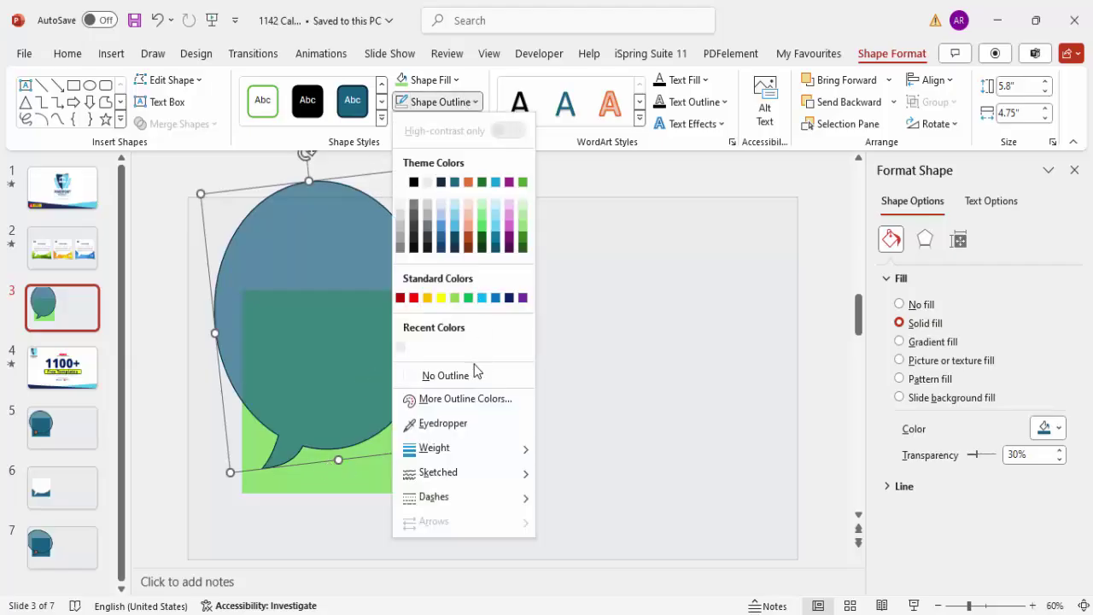
pyautogui.click(475, 373)
pyautogui.click(547, 376)
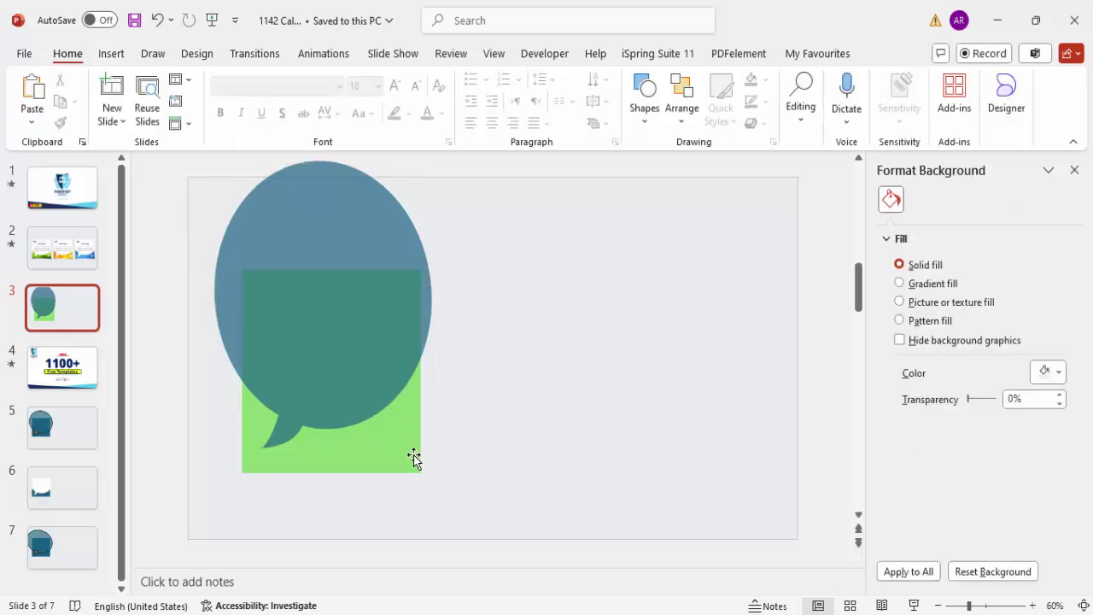
# Step: Fragment the green rectangle with the speech bubble and delete the bubble piece outside the rectangle
pyautogui.click(416, 455)
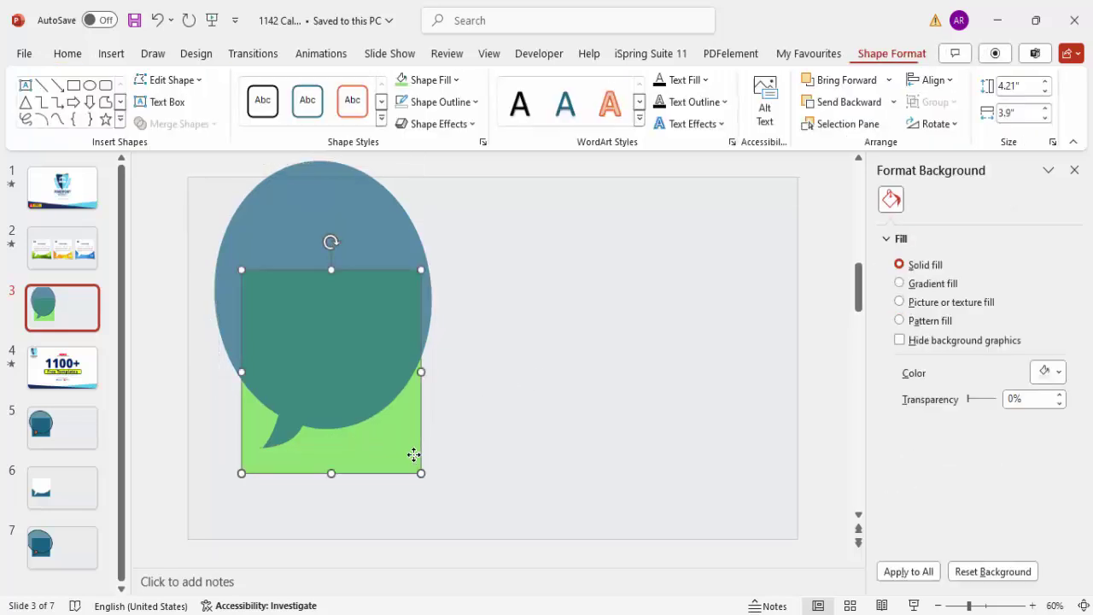
pyautogui.keyDown('shift'); pyautogui.click(364, 220); pyautogui.keyUp('shift')
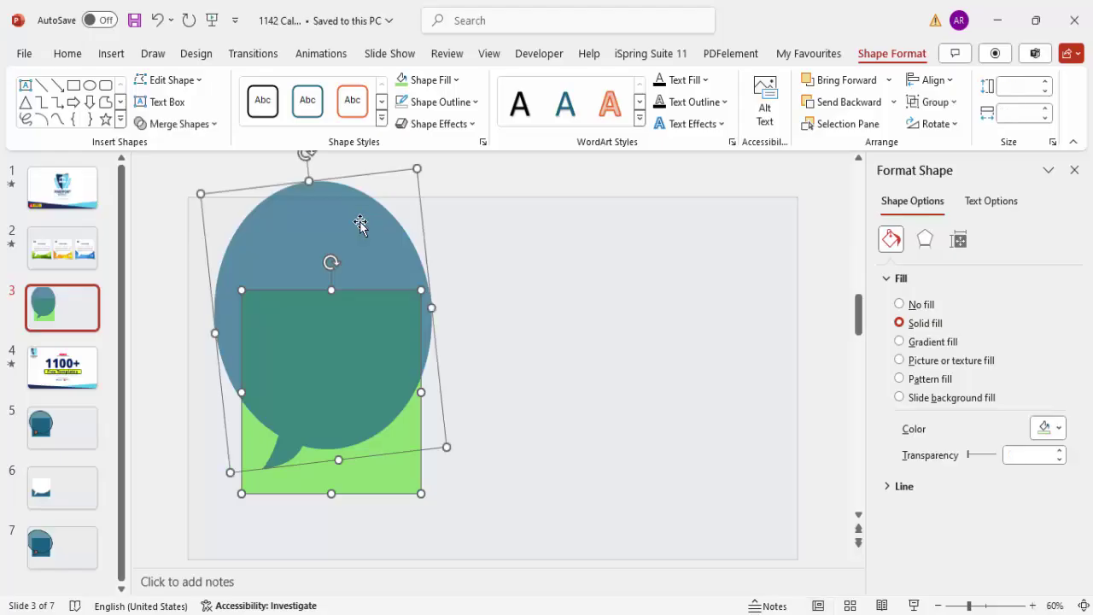
pyautogui.click(173, 125)
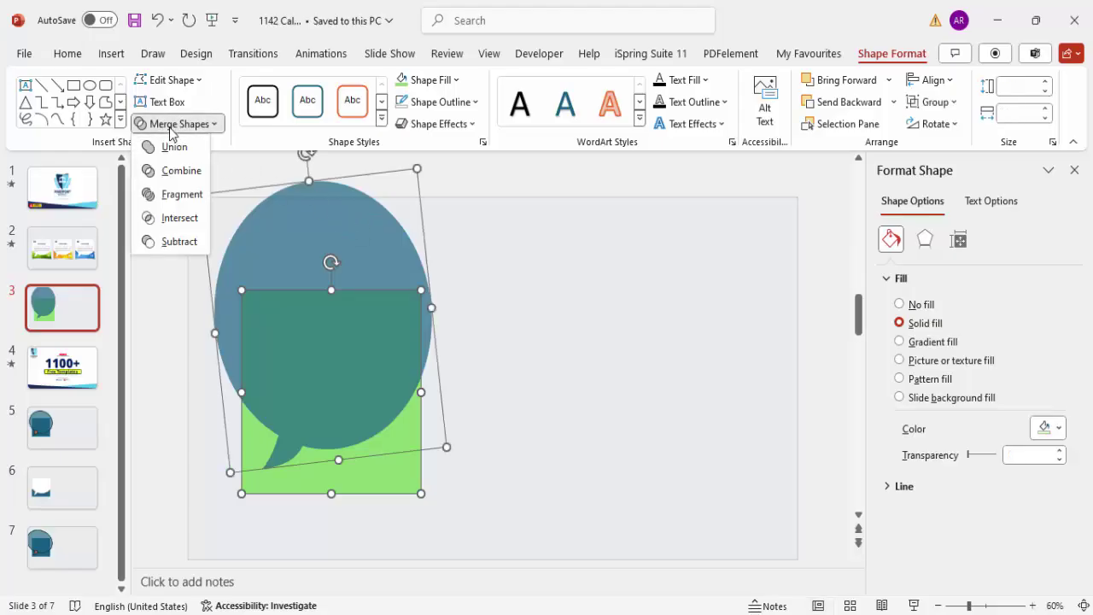
pyautogui.click(182, 194)
pyautogui.click(611, 287)
pyautogui.click(337, 213)
pyautogui.press('Delete')
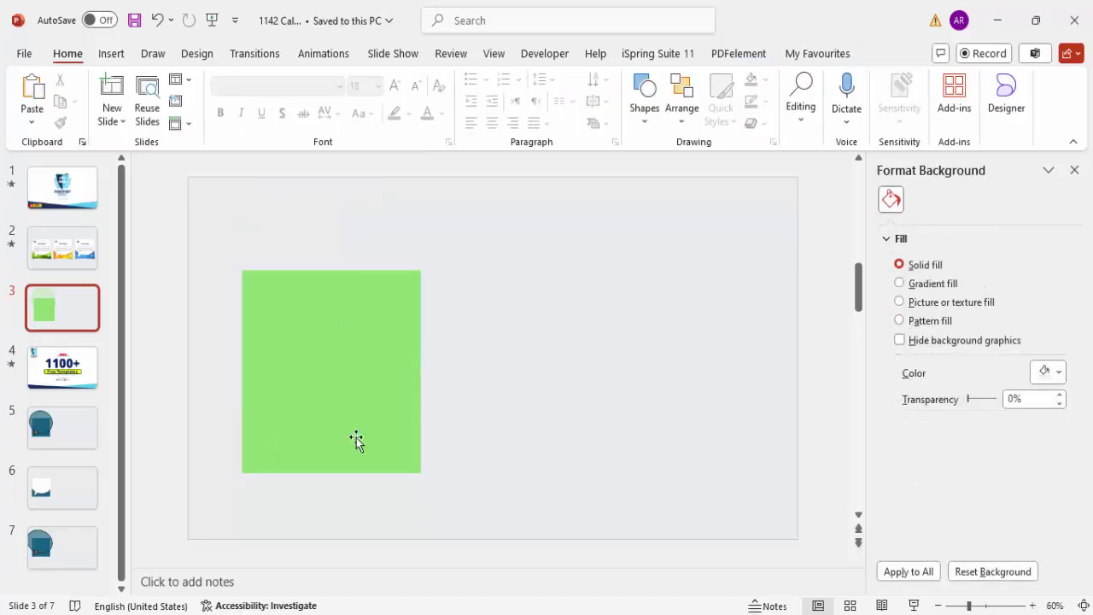
# Step: Move the bubble-shaped fragment off the rectangle and undo the move
pyautogui.click(354, 387)
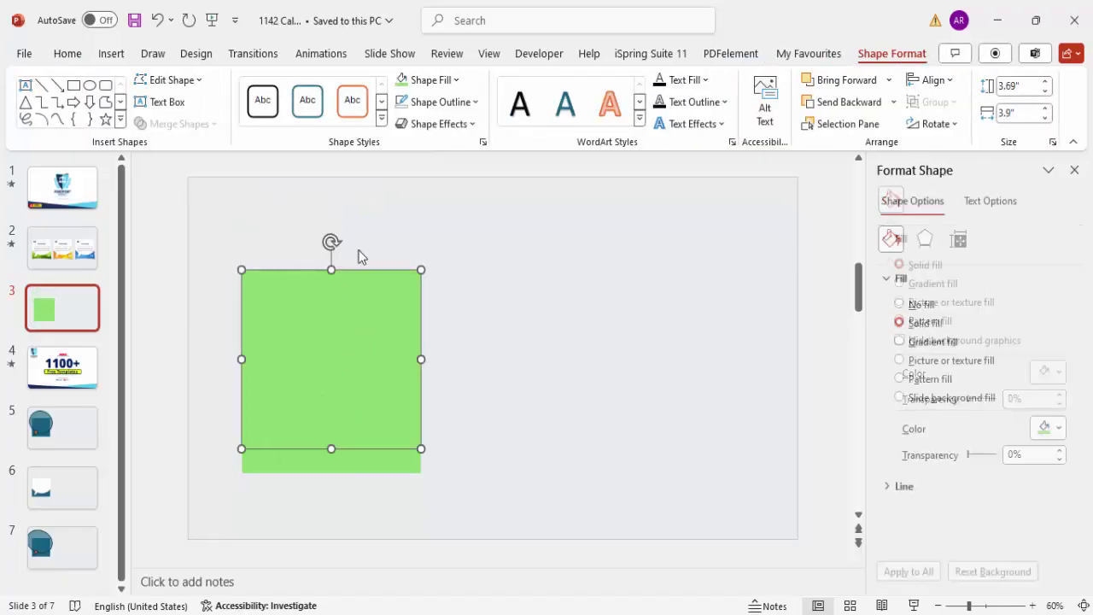
pyautogui.moveTo(365, 297); pyautogui.dragTo(564, 270)
pyautogui.hotkey('ctrl', 'z')
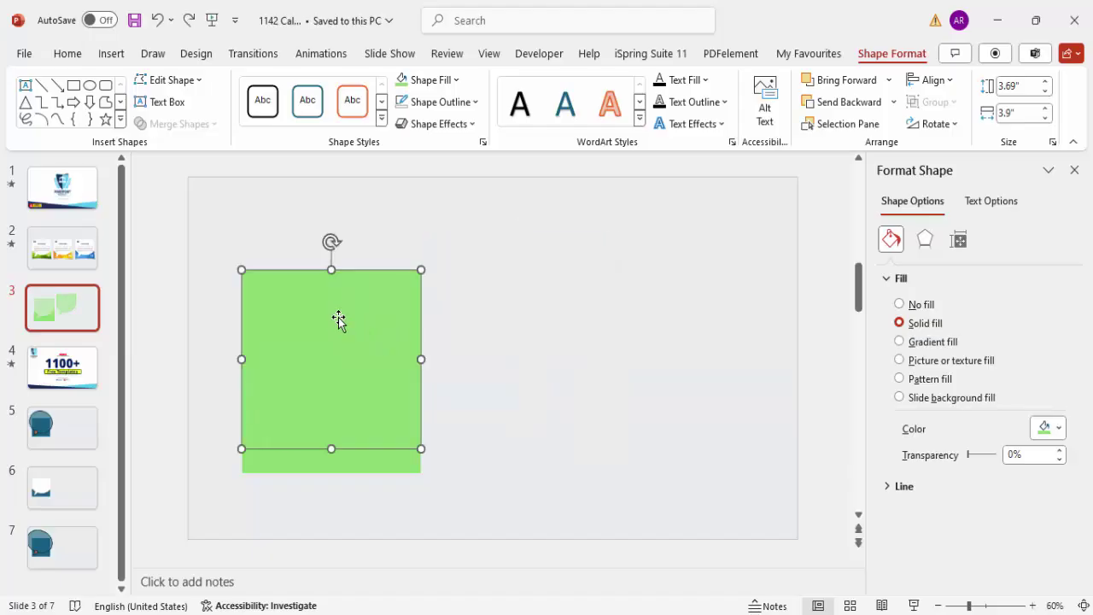
# Step: Fill the speech-bubble piece of the card with white
pyautogui.click(427, 84)
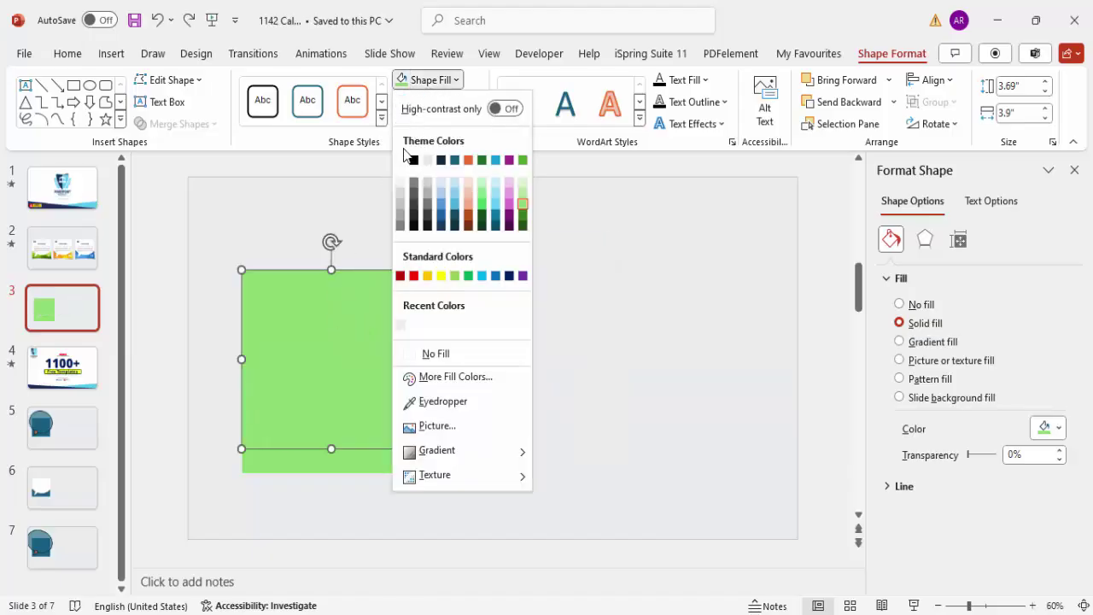
pyautogui.click(402, 161)
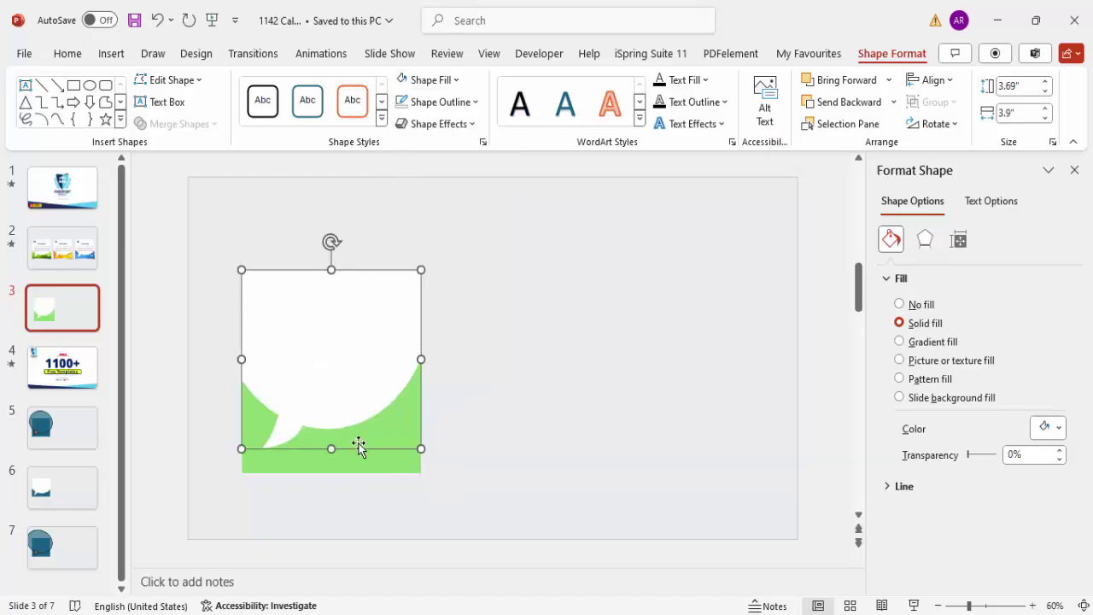
# Step: Give the green lower piece a picture fill and search online pictures for "geometric orange"
pyautogui.click(405, 468)
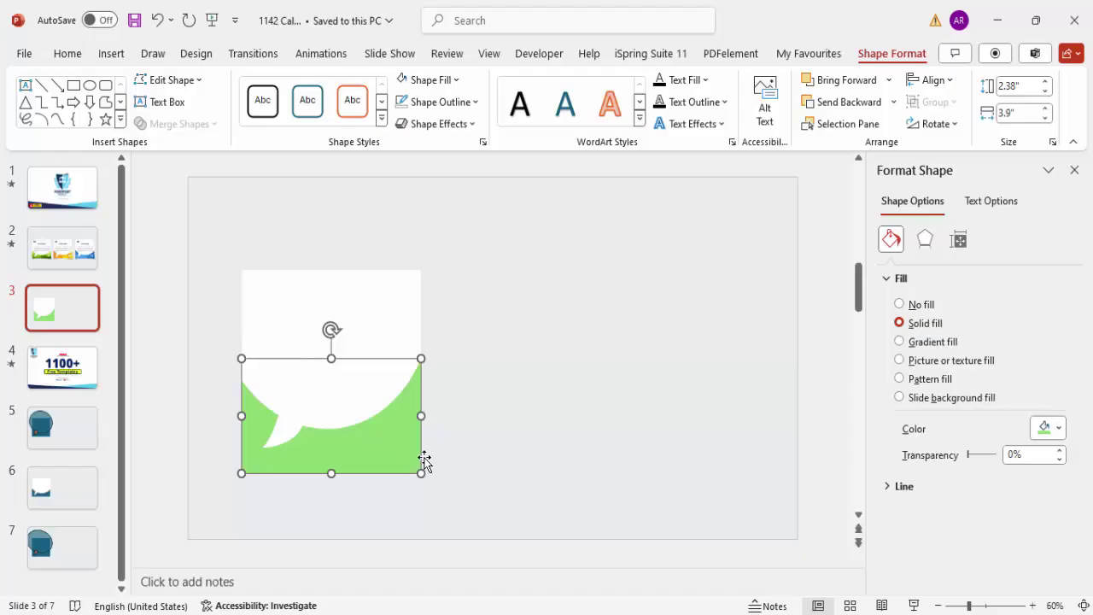
pyautogui.click(939, 362)
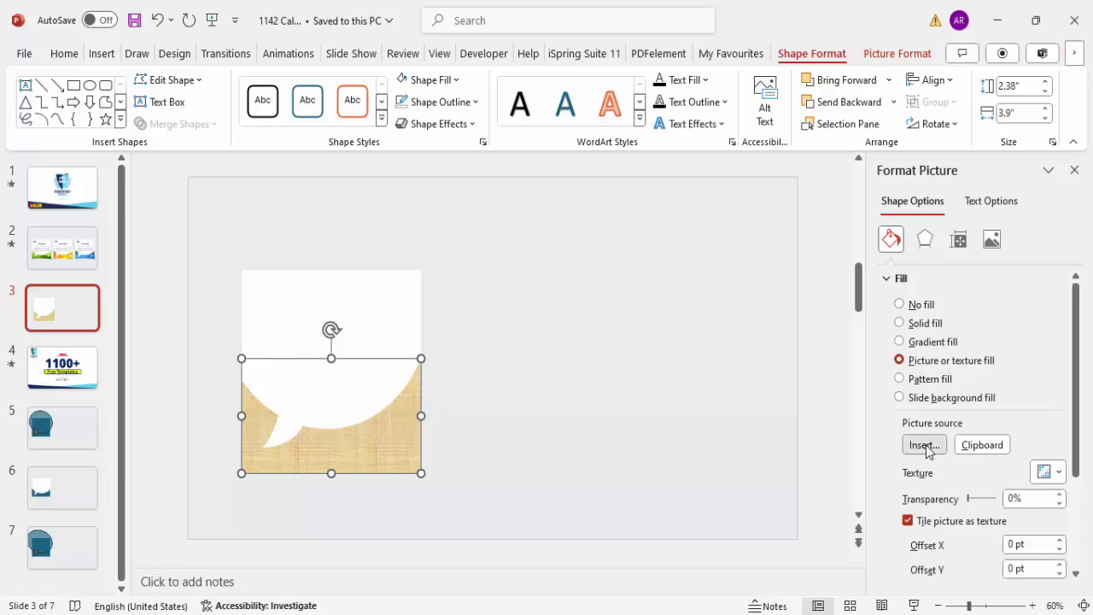
pyautogui.click(924, 445)
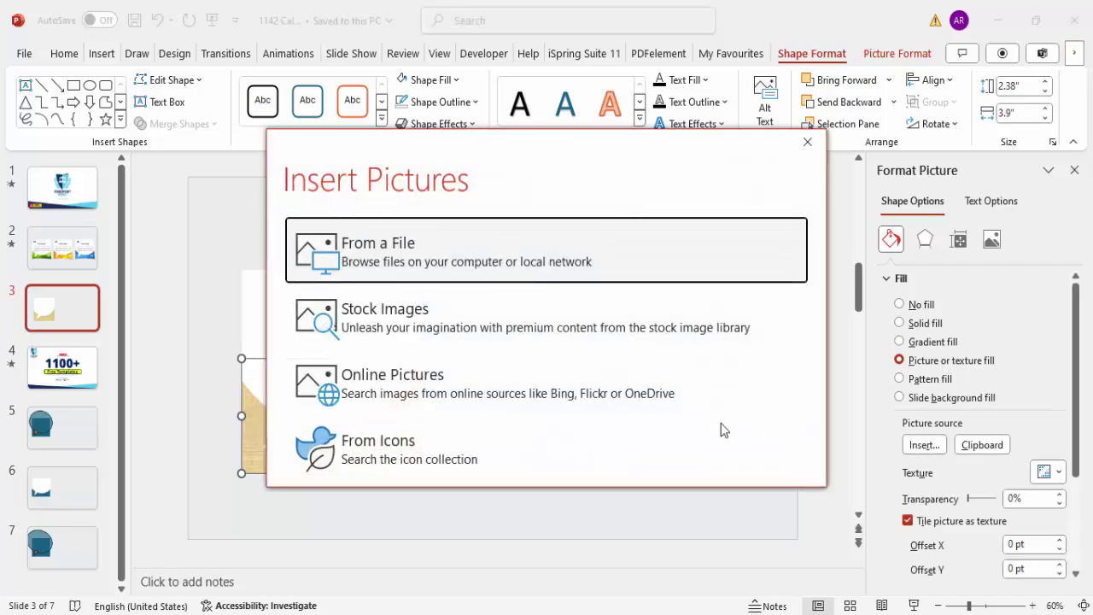
pyautogui.click(410, 390)
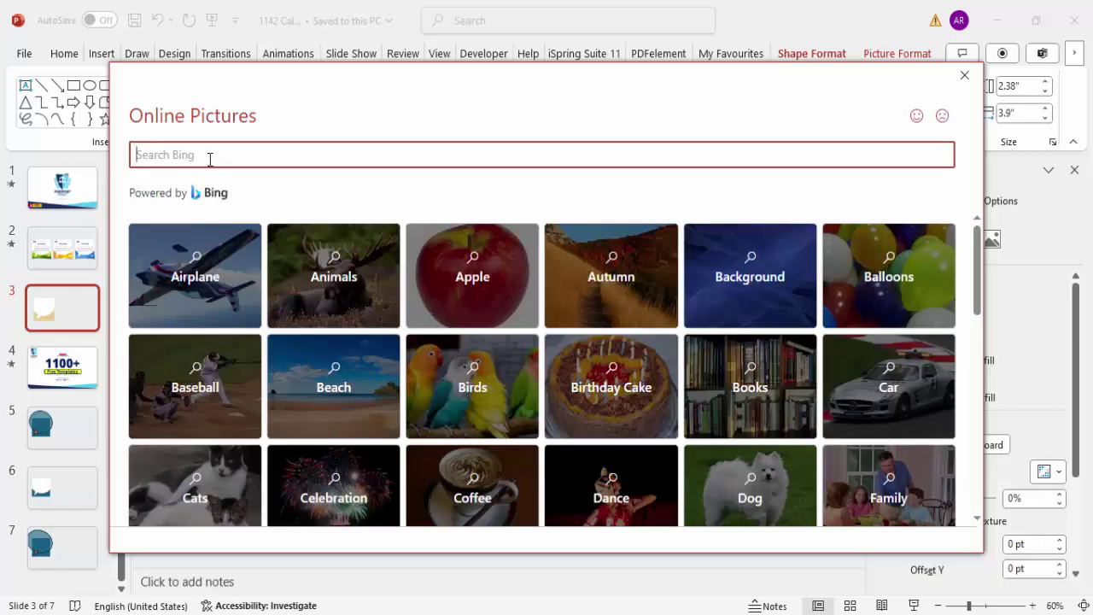
pyautogui.write('geometric orange')
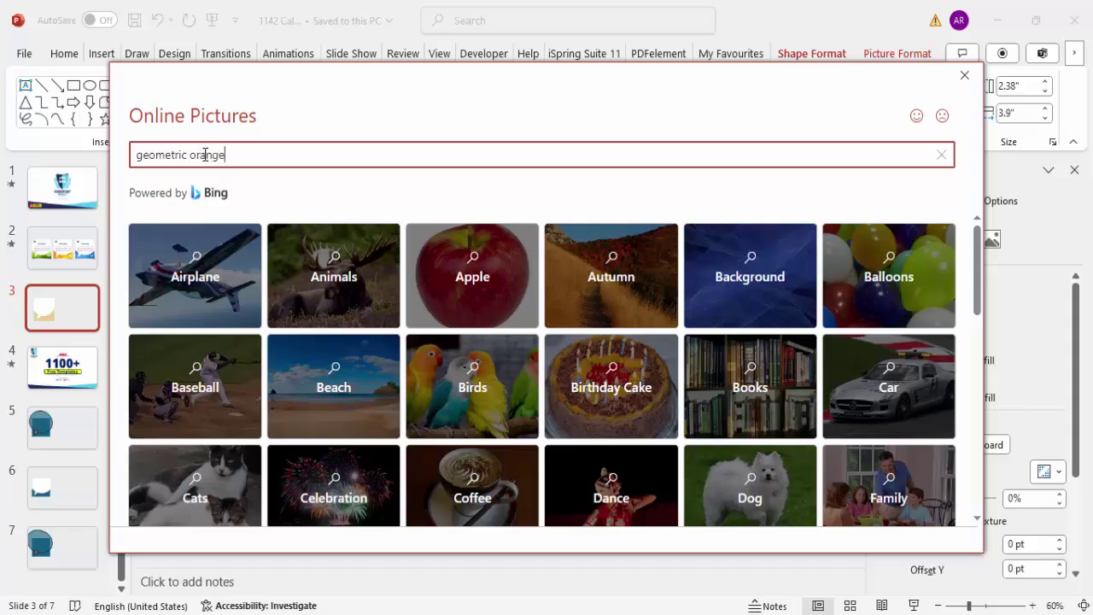
pyautogui.press('Return')
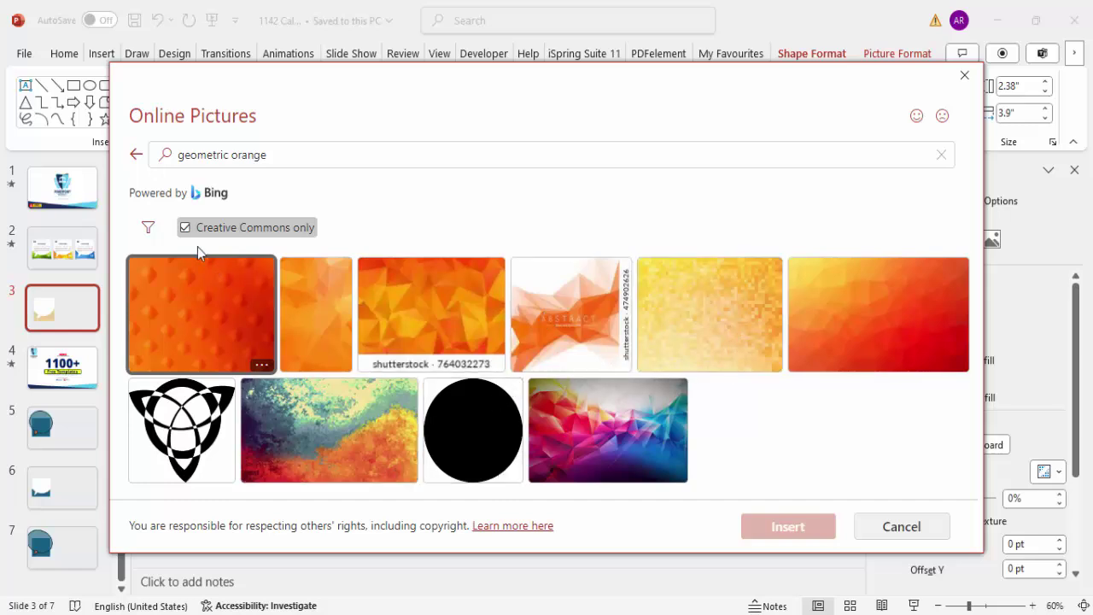
# Step: Turn off the Creative Commons only filter and insert the red and yellow polygon image as the lower piece's fill
pyautogui.click(185, 229)
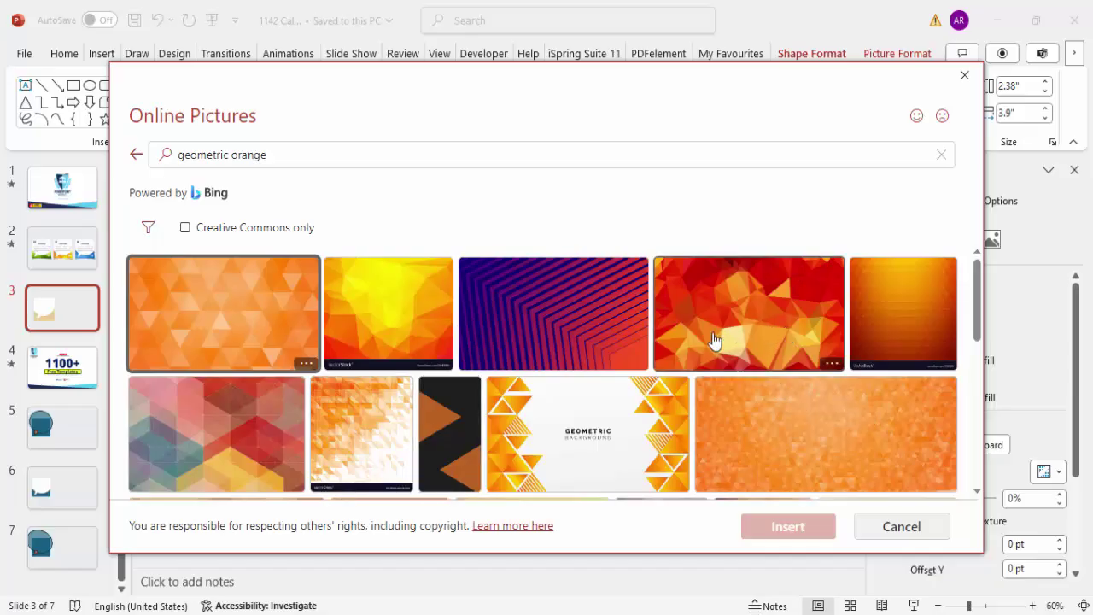
pyautogui.click(768, 335)
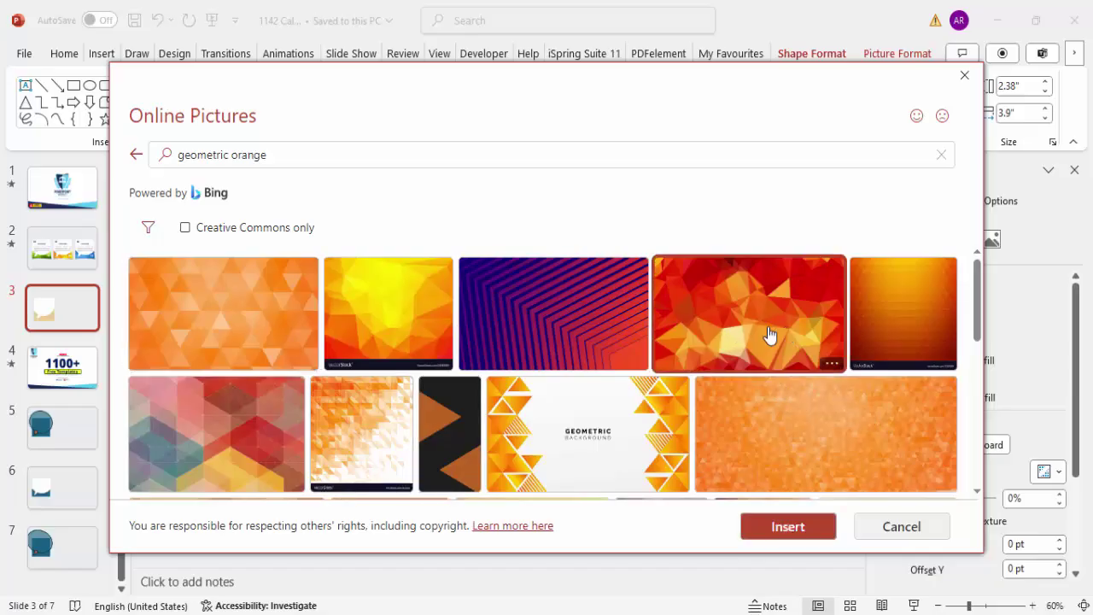
pyautogui.click(784, 527)
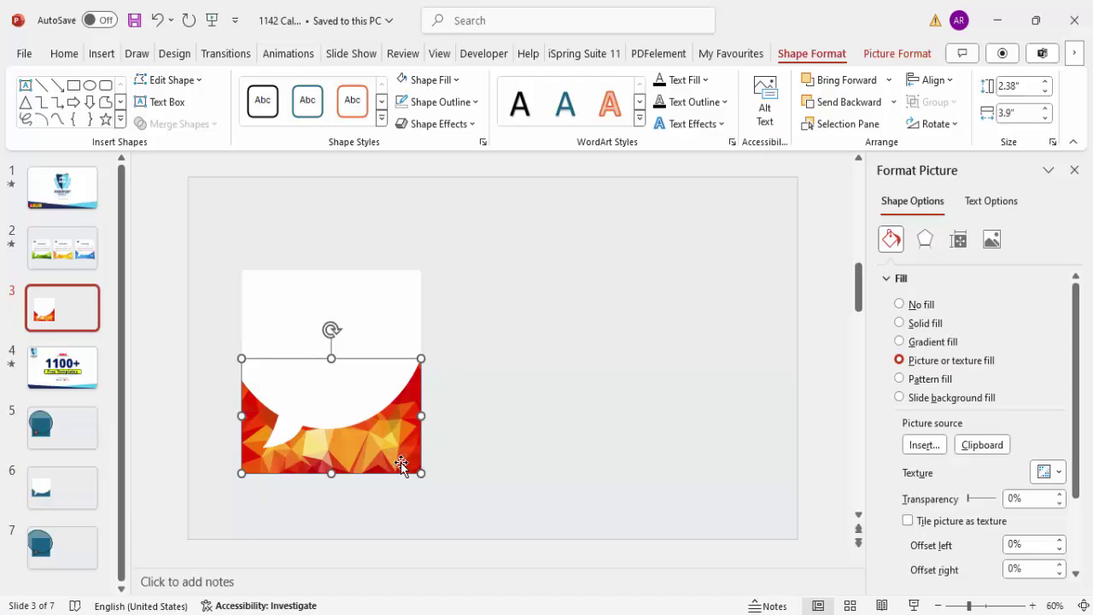
# Step: Duplicate the picture-filled piece beside the card and give the copy a solid black fill with 76% transparency
pyautogui.moveTo(402, 464); pyautogui.dragTo(615, 452)
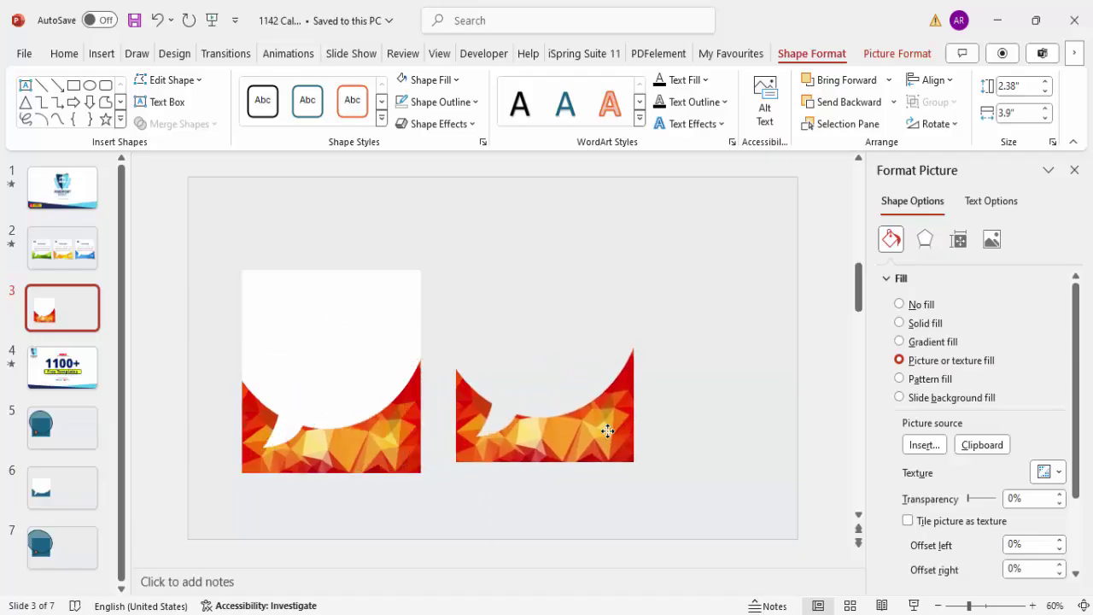
pyautogui.click(922, 323)
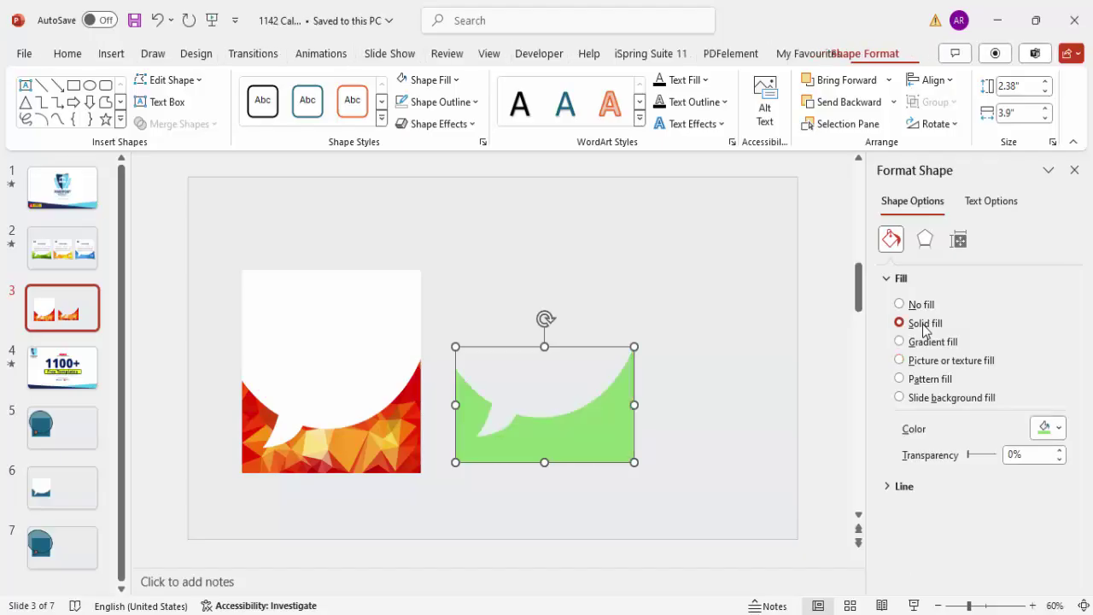
pyautogui.click(1049, 428)
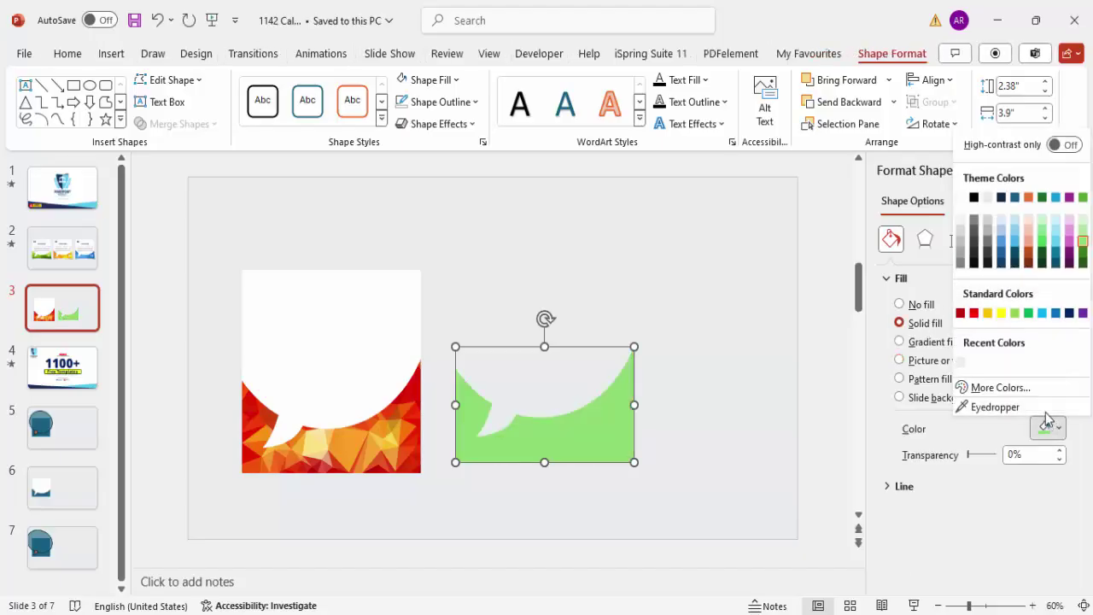
pyautogui.click(975, 197)
pyautogui.moveTo(968, 458); pyautogui.dragTo(991, 460)
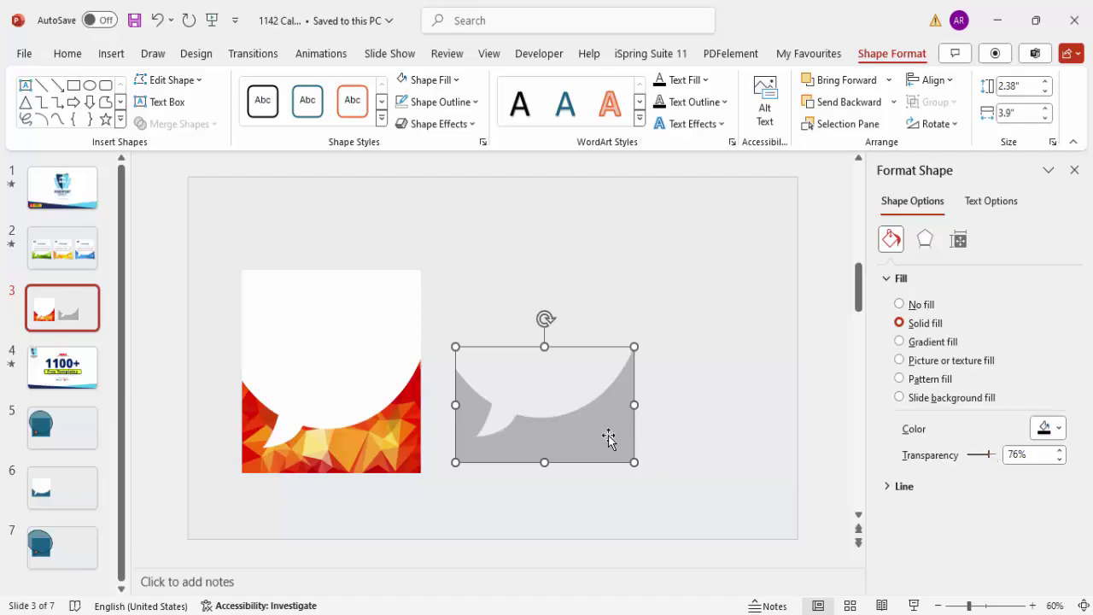
# Step: Edit the points of the transparent black copy, pulling both lower corners outward to widen it to about 4.34"
pyautogui.rightClick(608, 436)
pyautogui.click(675, 326)
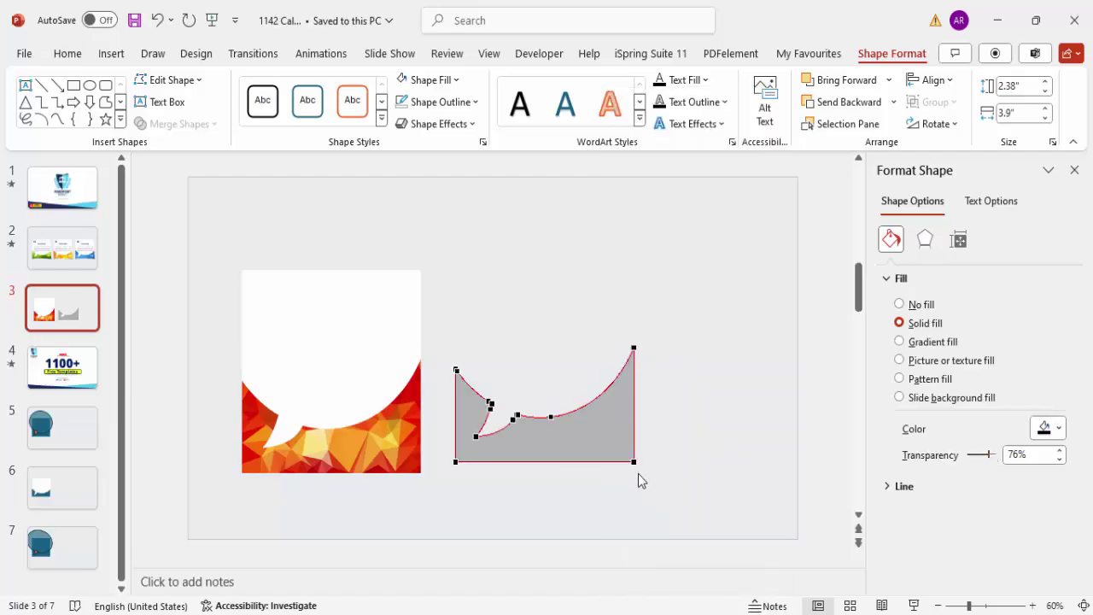
pyautogui.moveTo(634, 462); pyautogui.dragTo(642, 461)
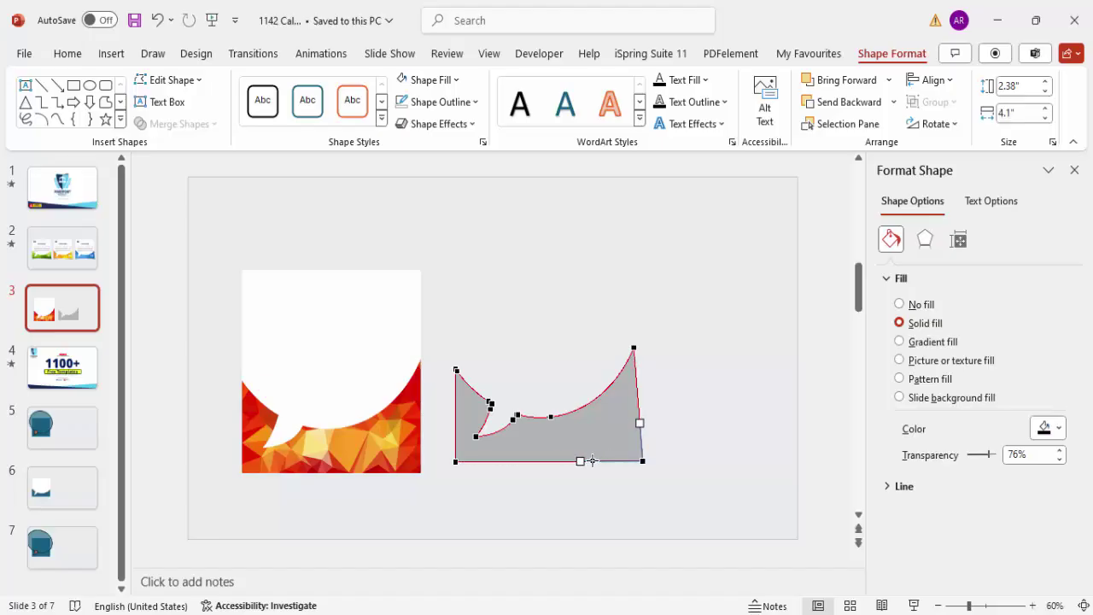
pyautogui.moveTo(457, 462); pyautogui.dragTo(445, 462)
pyautogui.click(652, 447)
# Step: Place the black shadow shape over the card's lower part, send it to the back and shift it slightly downward
pyautogui.moveTo(627, 425); pyautogui.dragTo(410, 437)
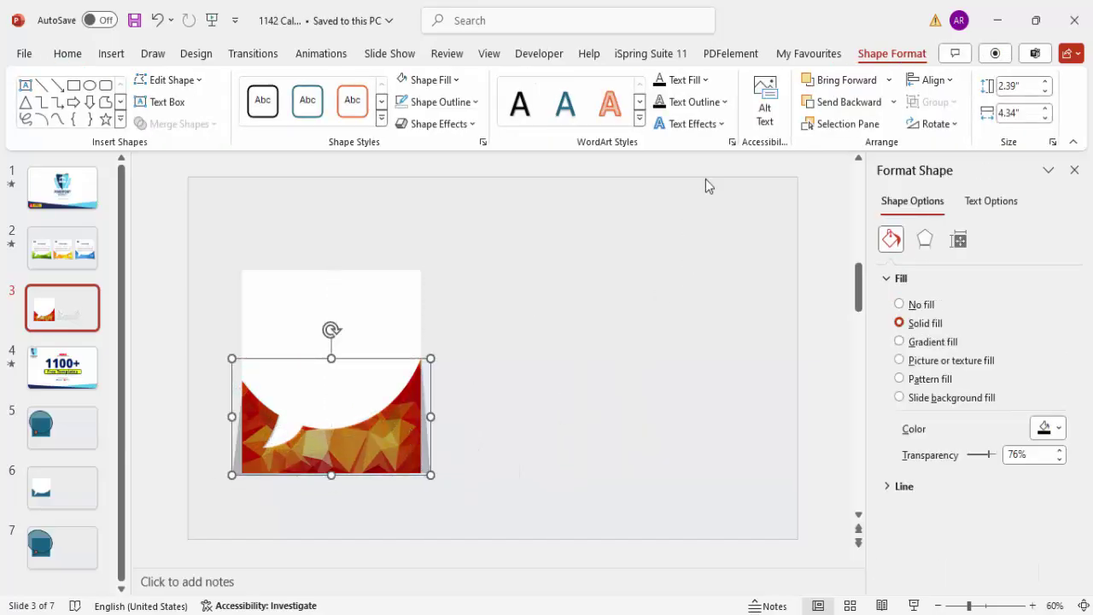
pyautogui.click(893, 102)
pyautogui.click(855, 146)
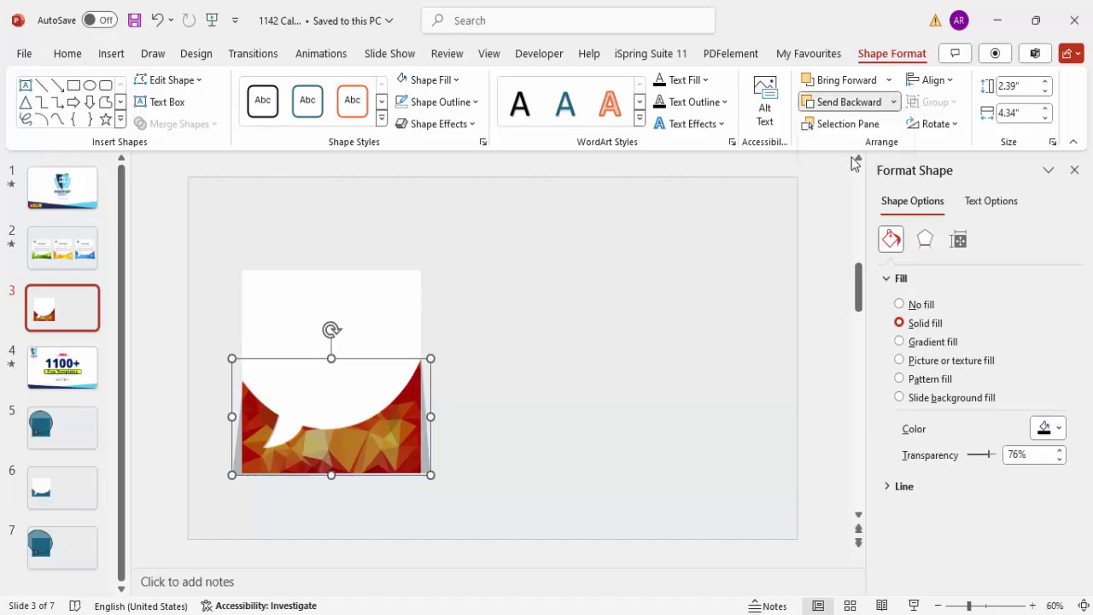
pyautogui.click(523, 461)
pyautogui.click(427, 463)
pyautogui.moveTo(428, 450); pyautogui.dragTo(429, 453)
pyautogui.click(455, 462)
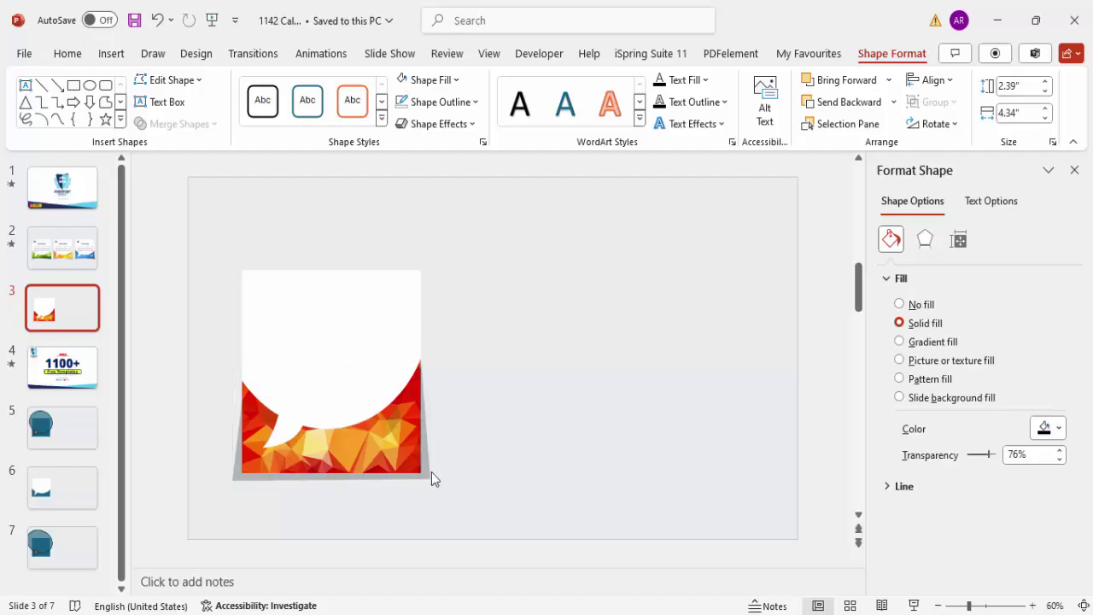
# Step: Fine-tune the transparency of the shadow shape behind the card
pyautogui.click(418, 477)
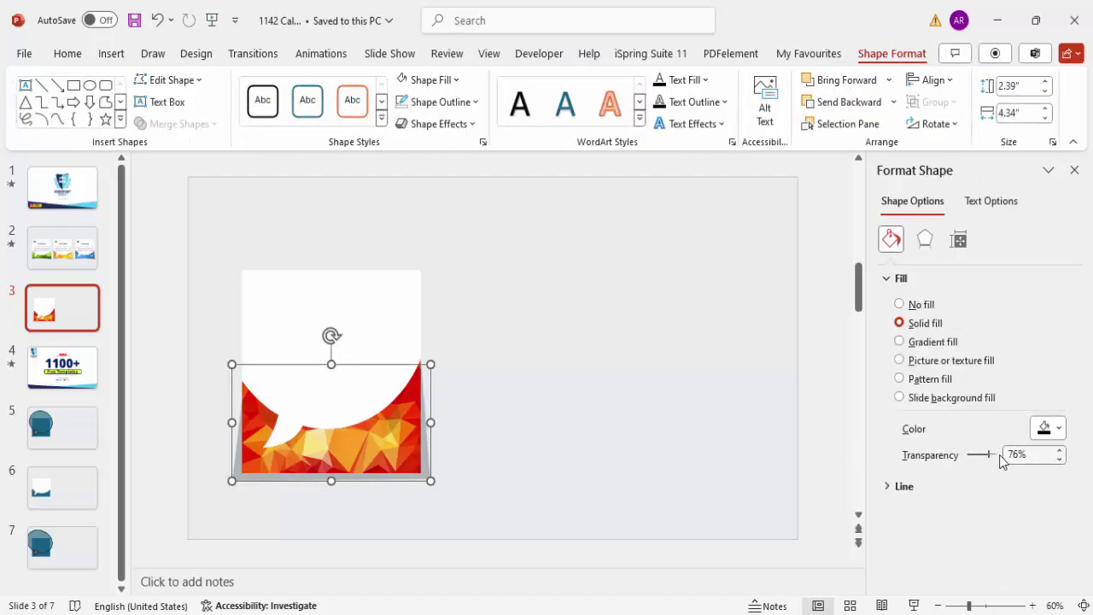
pyautogui.moveTo(988, 459); pyautogui.dragTo(992, 461)
pyautogui.click(558, 404)
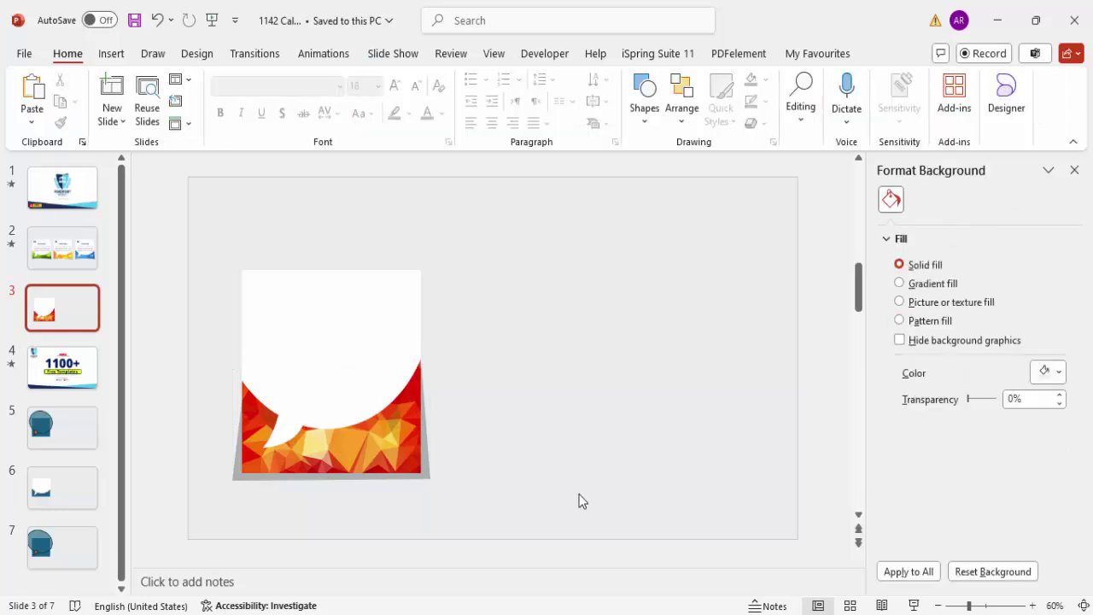
pyautogui.moveTo(581, 526); pyautogui.dragTo(272, 463)
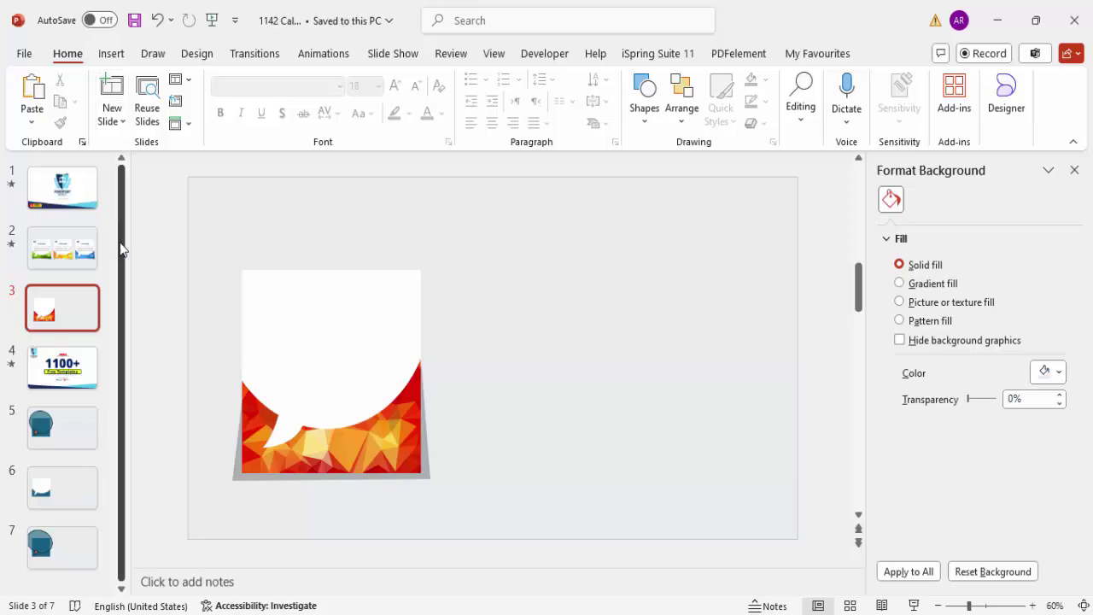
# Step: Add a text box reading "TITLE HERE" in the card's upper white area on slide 3 and center its text
pyautogui.click(72, 258)
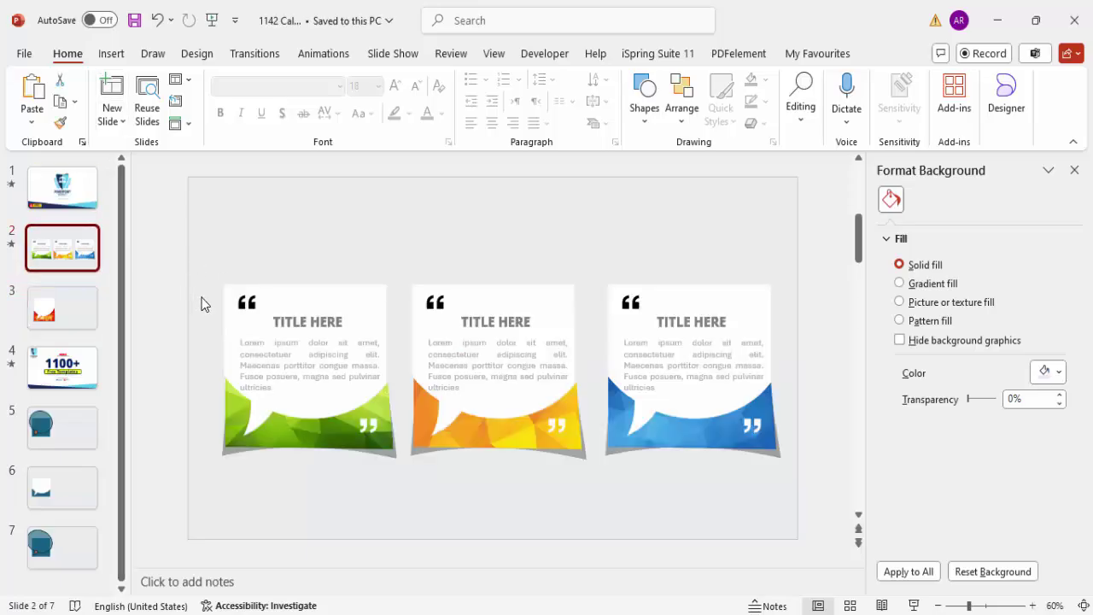
pyautogui.click(73, 313)
pyautogui.click(111, 54)
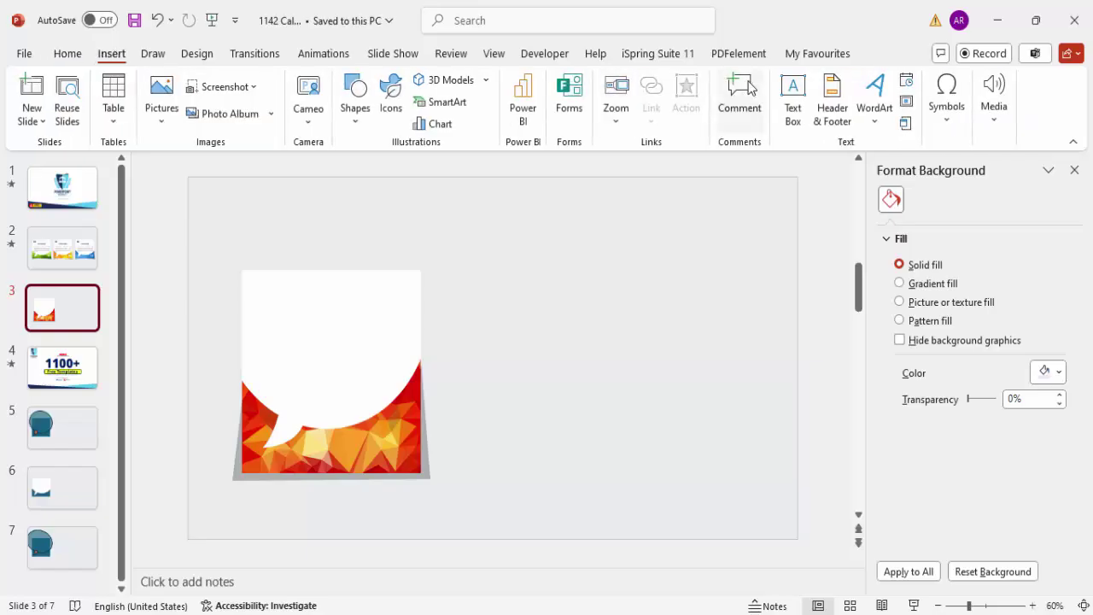
pyautogui.click(794, 96)
pyautogui.moveTo(283, 296); pyautogui.dragTo(398, 316)
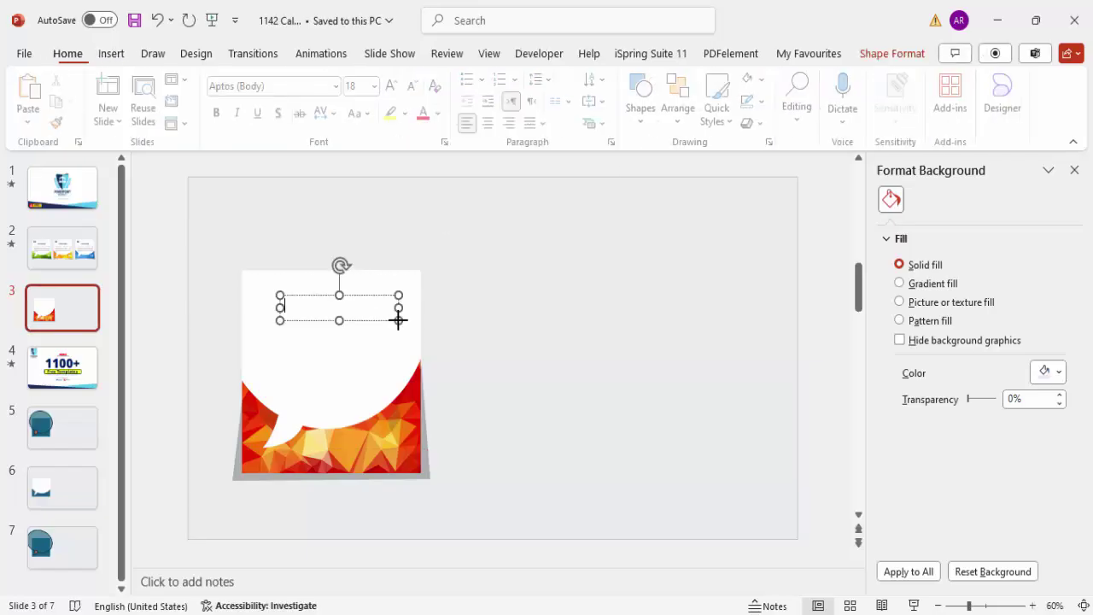
pyautogui.write('TITLE HERE')
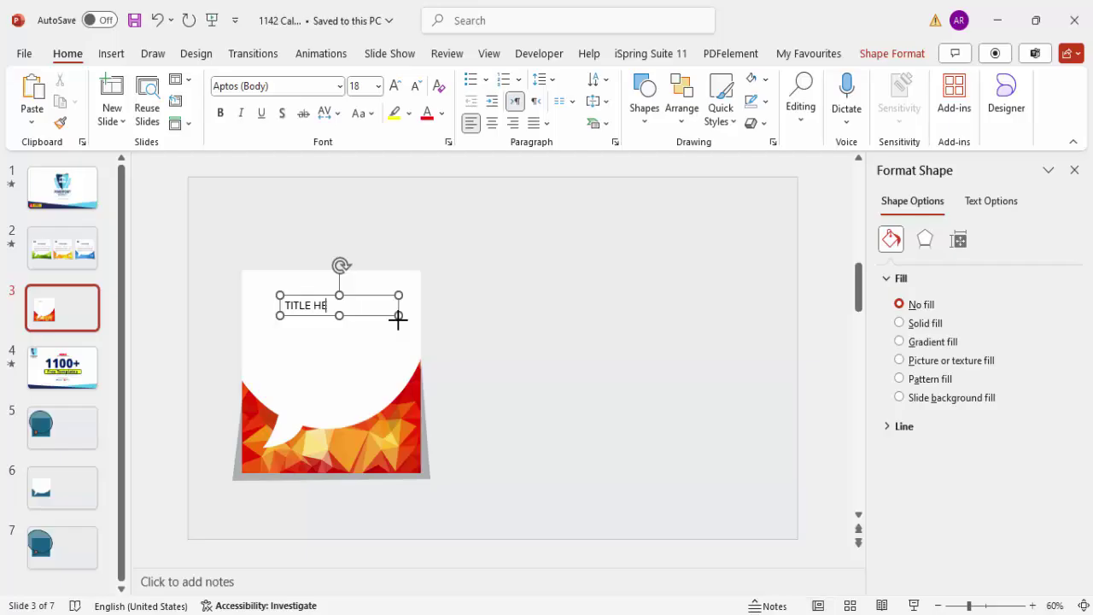
pyautogui.click(492, 122)
# Step: Make the card title bold, 20 pt and red, and center its text box horizontally on the card
pyautogui.click(367, 292)
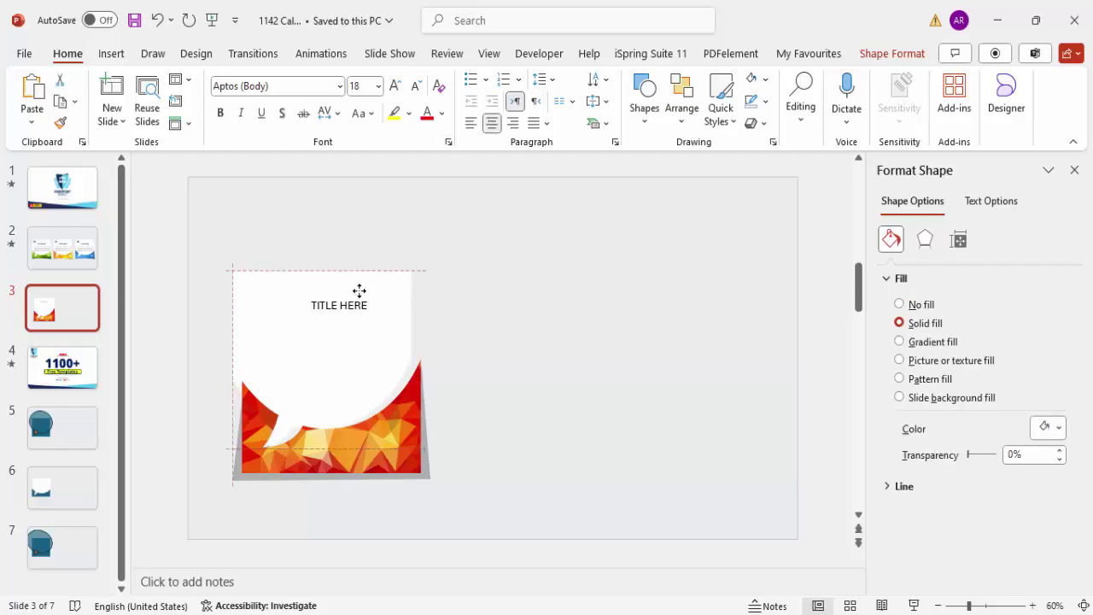
pyautogui.click(356, 299)
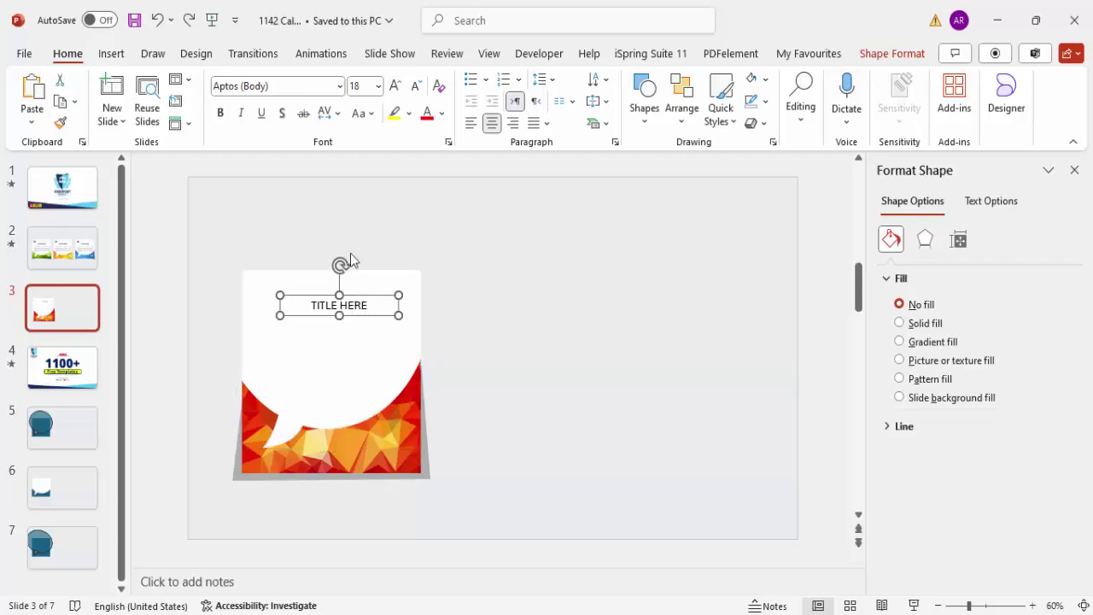
pyautogui.click(220, 113)
pyautogui.click(395, 86)
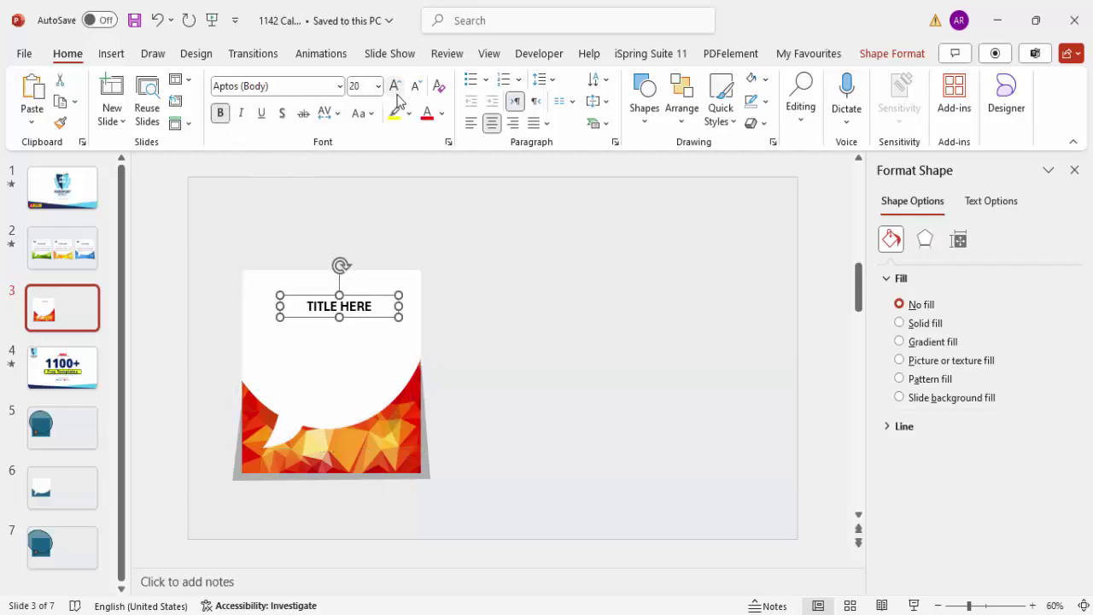
pyautogui.click(427, 114)
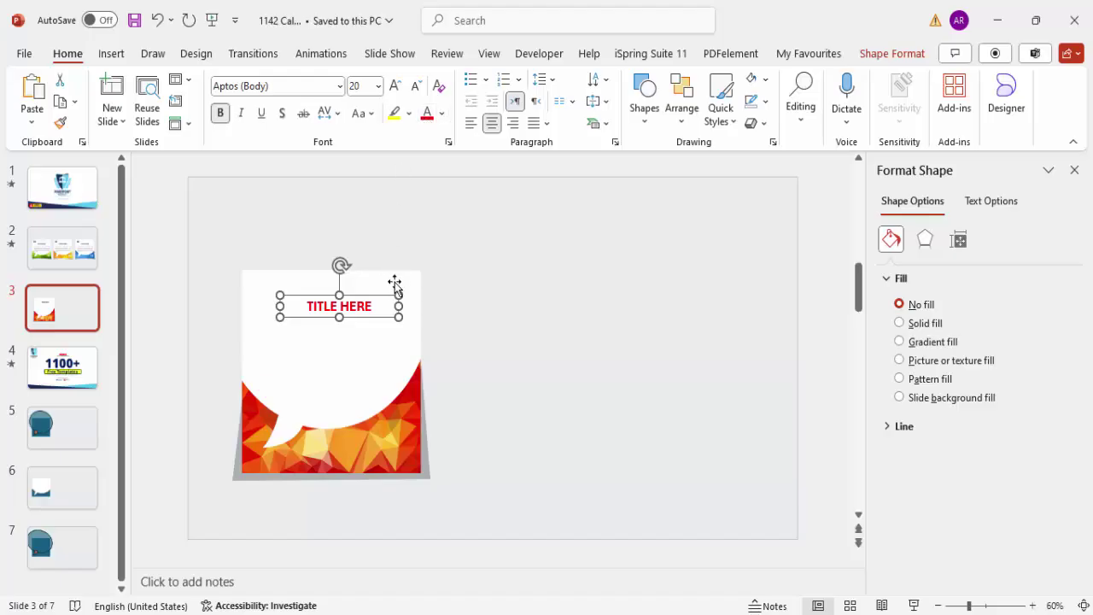
pyautogui.moveTo(375, 298); pyautogui.dragTo(366, 299)
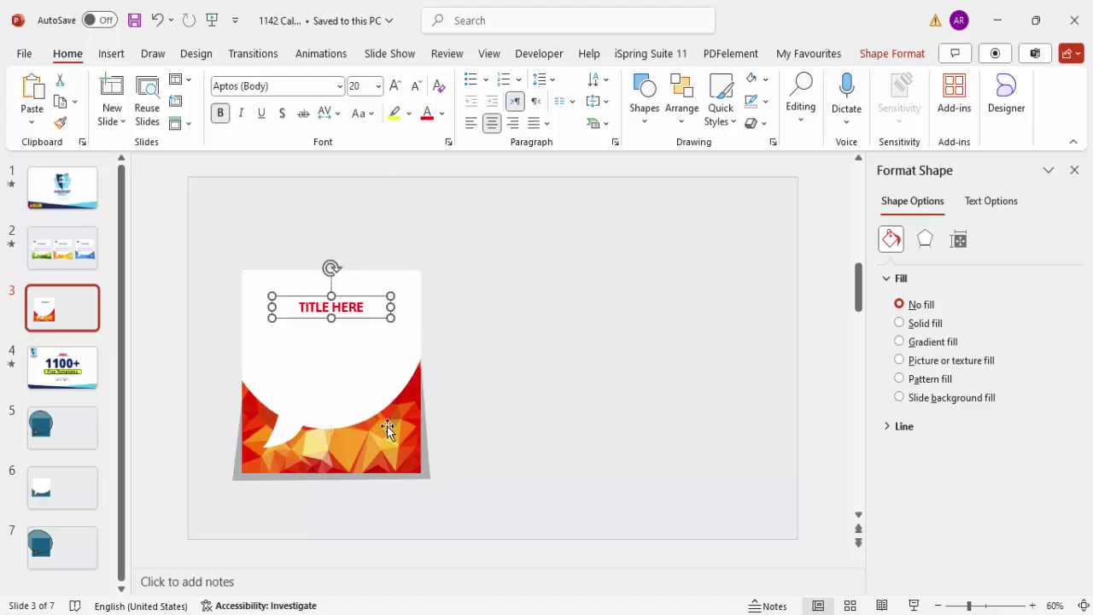
# Step: Add a text box below the title and fill it with one lorem ipsum paragraph using =lorem(1)
pyautogui.click(111, 53)
pyautogui.click(793, 94)
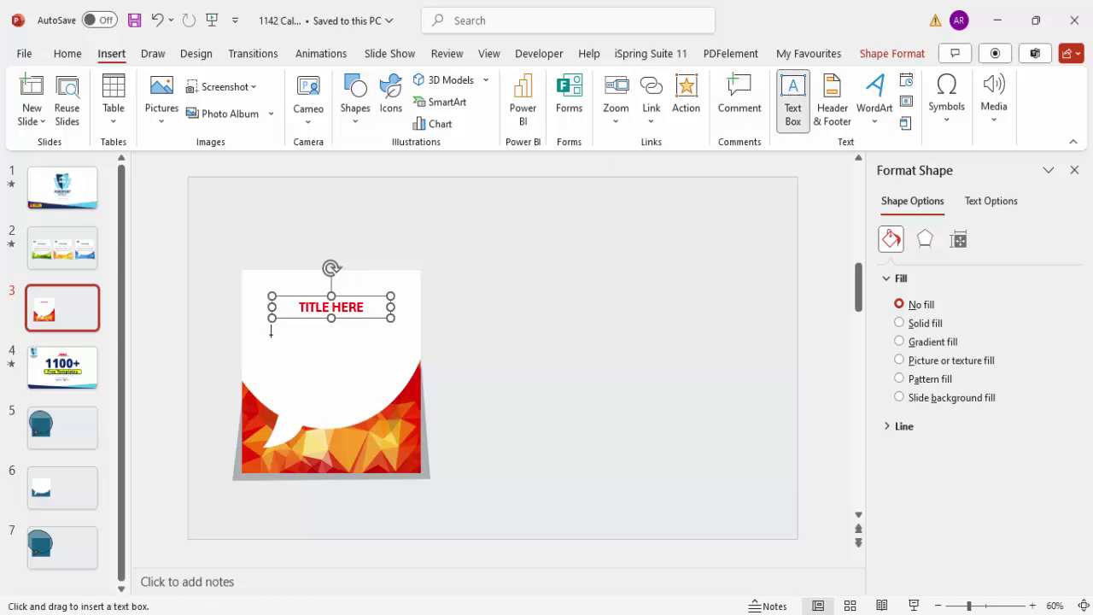
pyautogui.moveTo(260, 333); pyautogui.dragTo(404, 402)
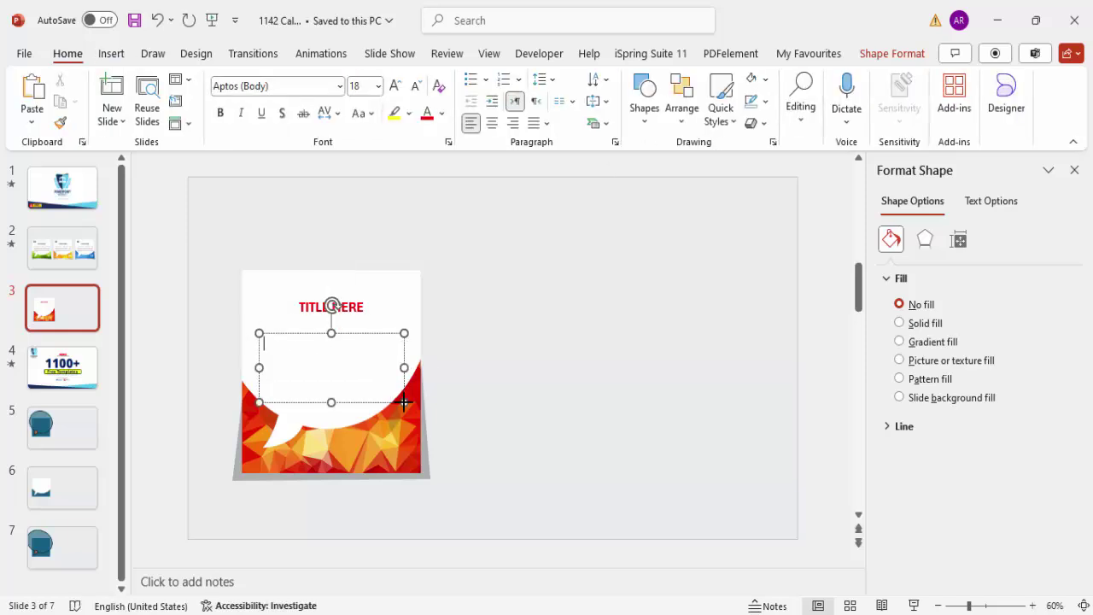
pyautogui.write('-')
pyautogui.write('lorem(1)')
pyautogui.press('Return')
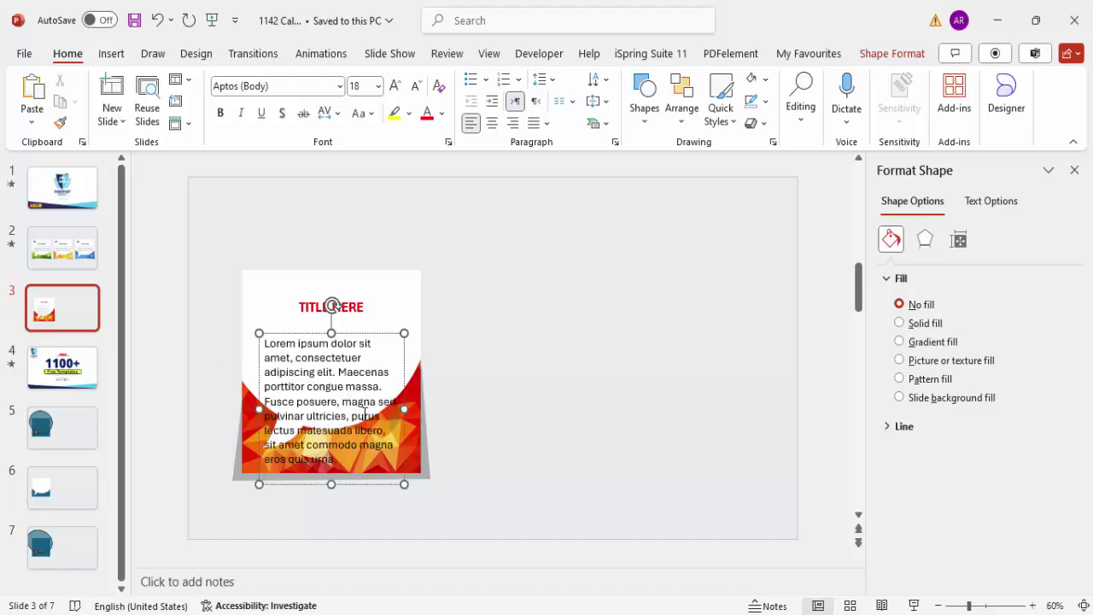
# Step: Trim the card's body text so it ends at "porttitor congue massa." and justify the paragraph
pyautogui.moveTo(284, 410); pyautogui.dragTo(505, 508)
pyautogui.moveTo(287, 400); pyautogui.dragTo(552, 500)
pyautogui.press('BackSpace')
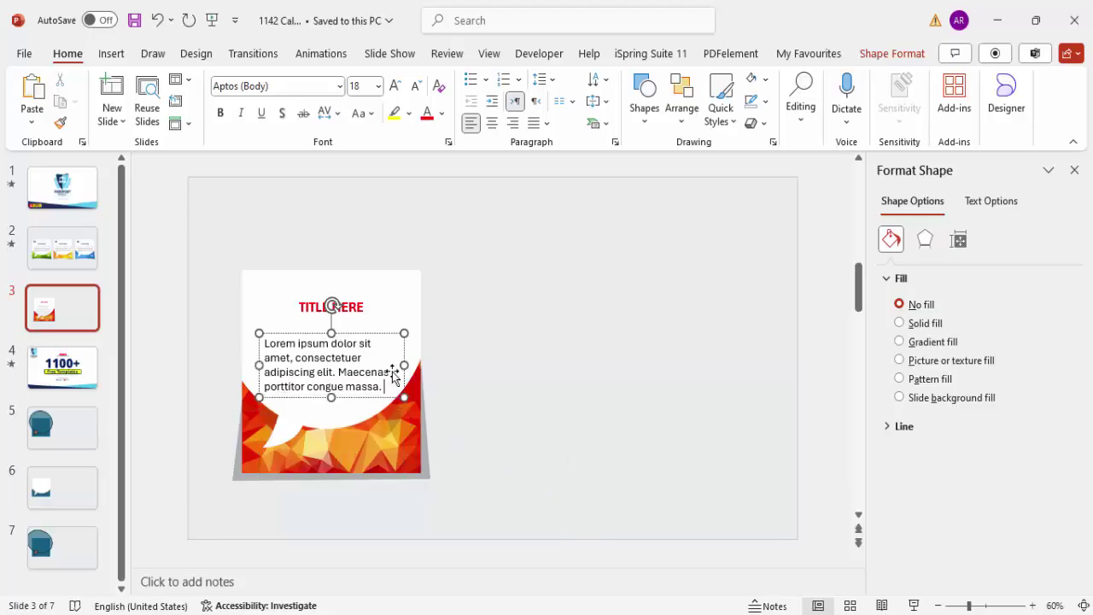
pyautogui.click(387, 334)
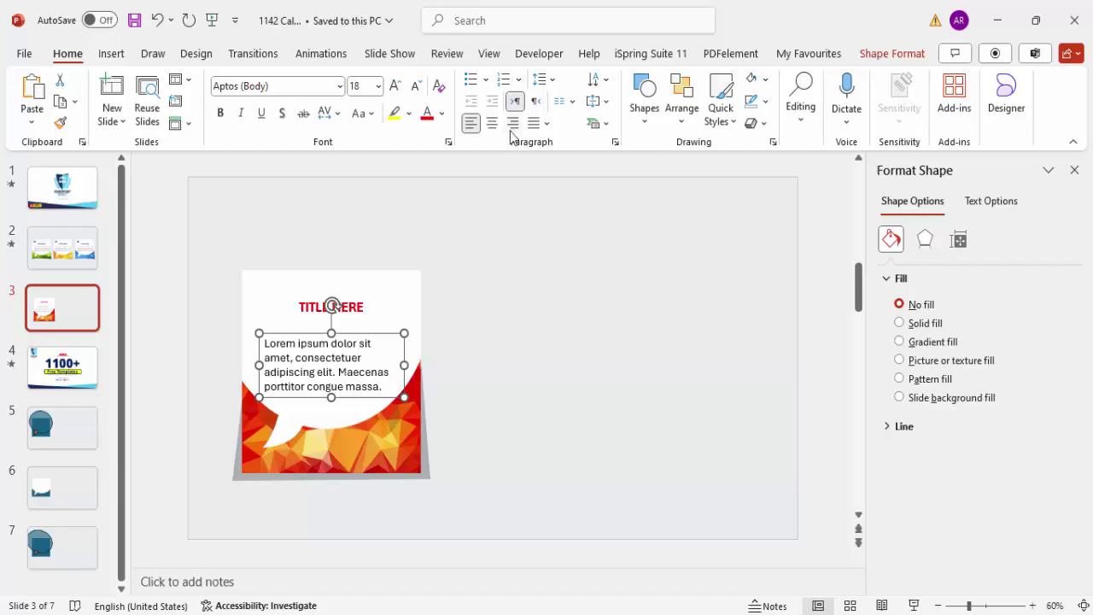
pyautogui.click(547, 122)
pyautogui.click(564, 149)
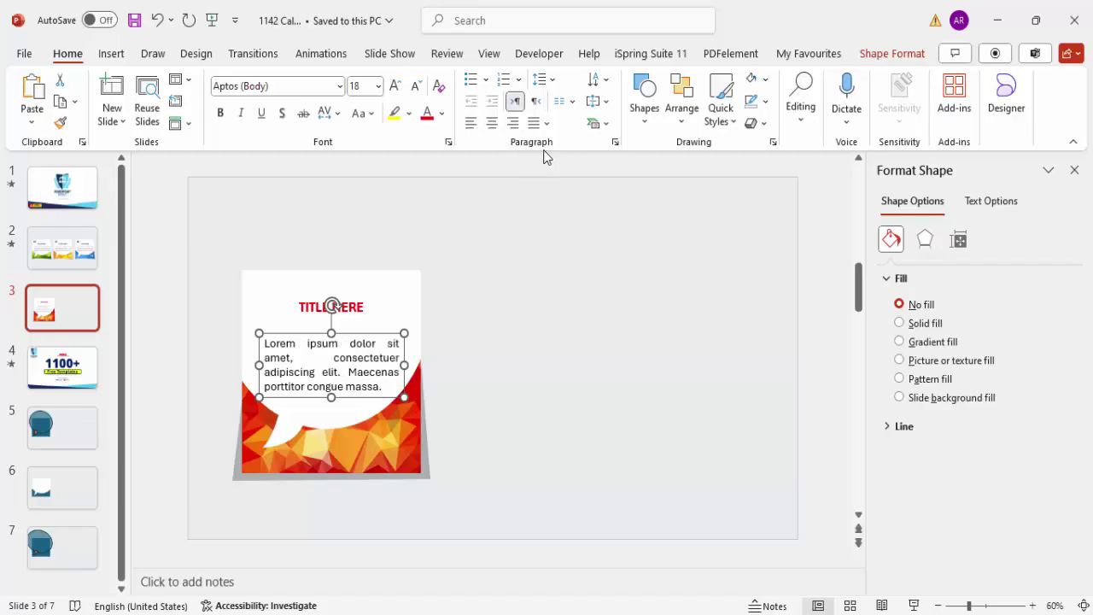
# Step: Format the body text as 14 pt gray and move its text box up to sit just beneath the title
pyautogui.click(417, 86)
pyautogui.click(418, 86)
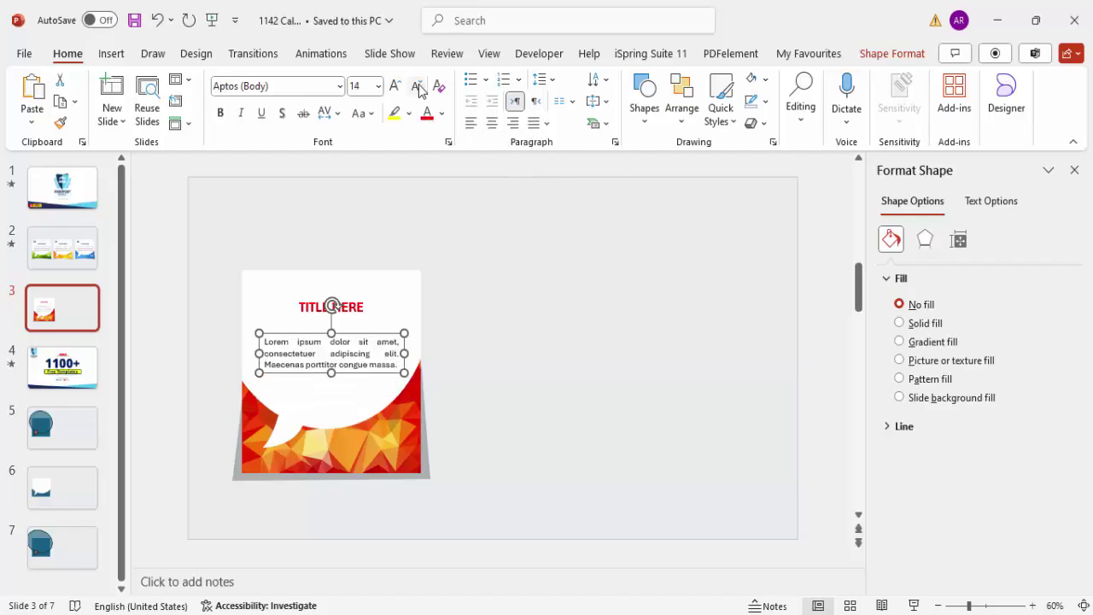
pyautogui.click(444, 125)
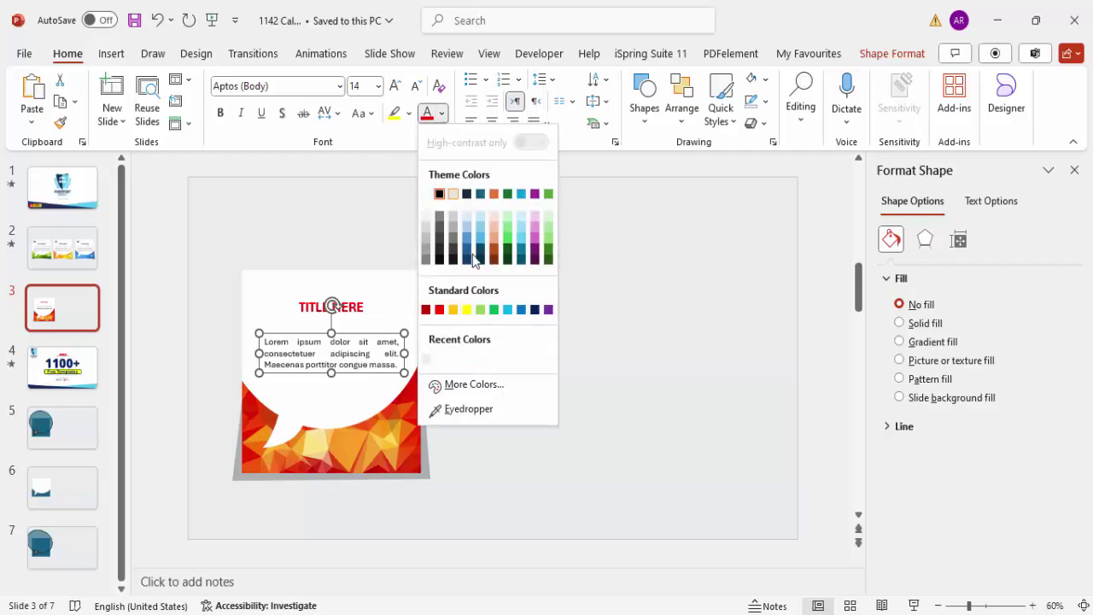
pyautogui.click(447, 254)
pyautogui.click(429, 265)
pyautogui.click(355, 338)
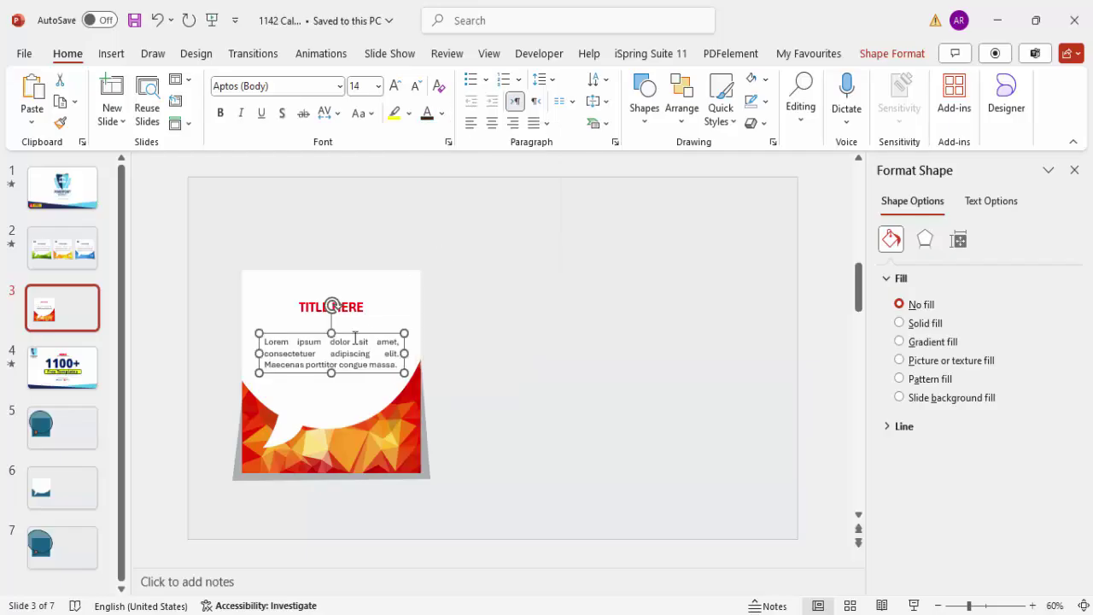
pyautogui.moveTo(356, 336); pyautogui.dragTo(356, 320)
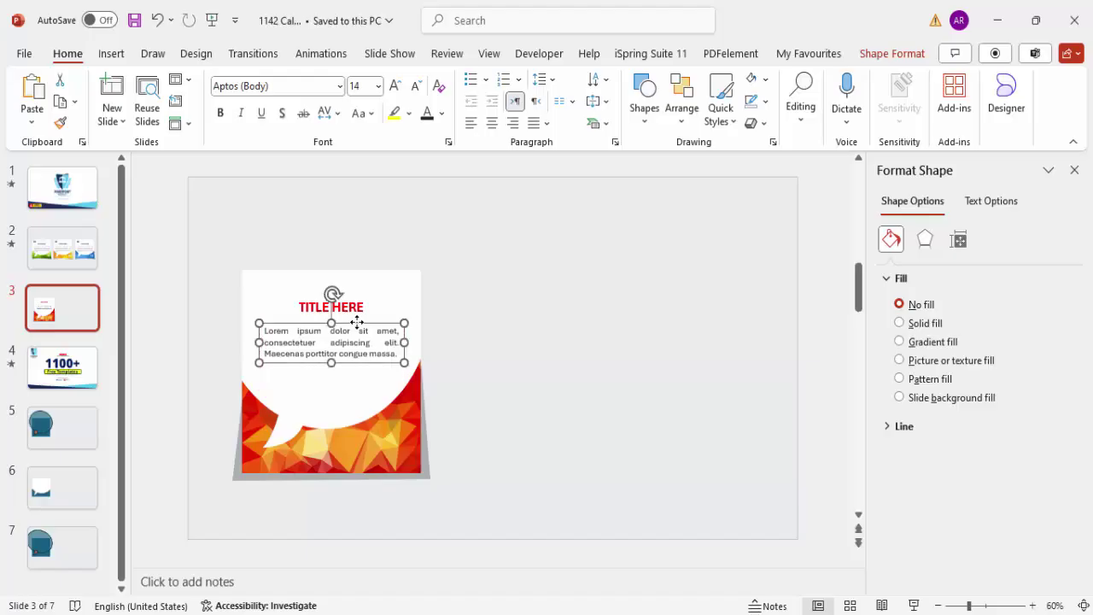
# Step: Insert the solid opening-quote icon found by searching "quote", placing one at the card's upper-left corner and a copy at the lower-right corner
pyautogui.click(111, 54)
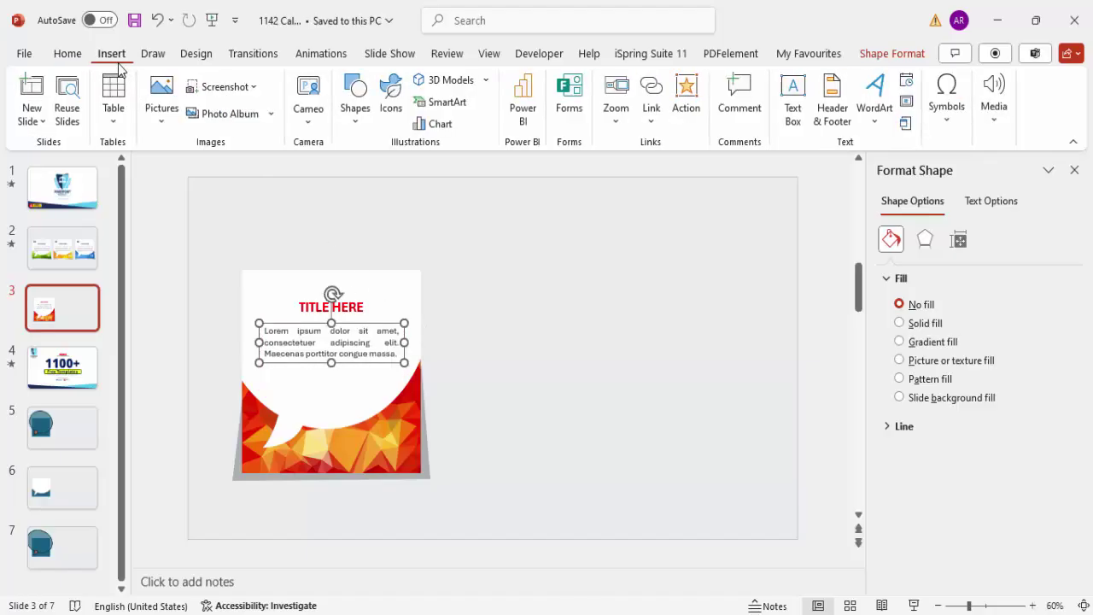
pyautogui.click(391, 94)
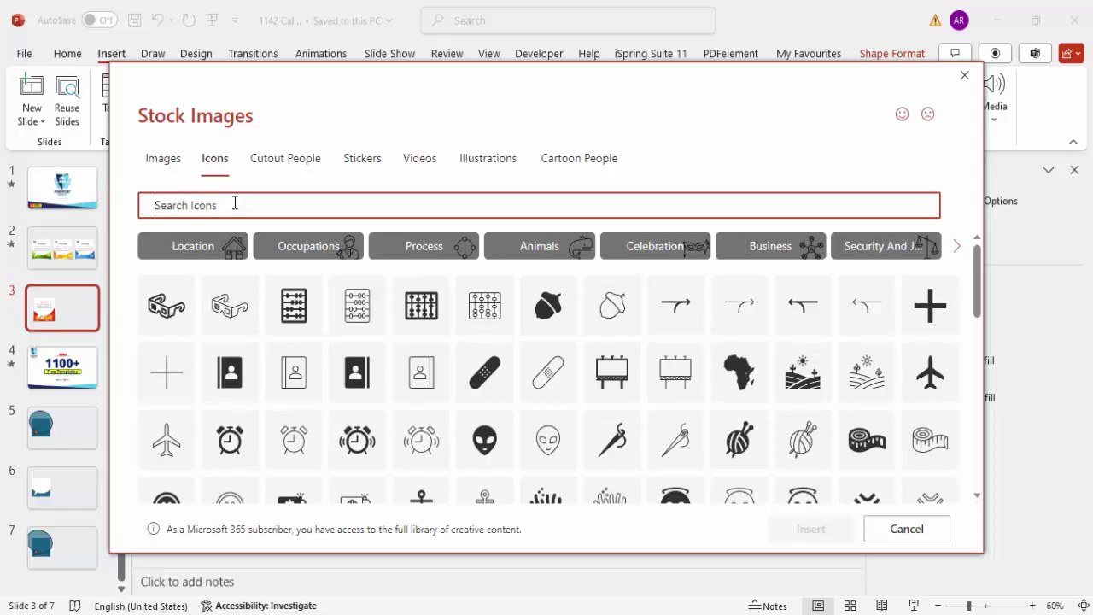
pyautogui.write('quote')
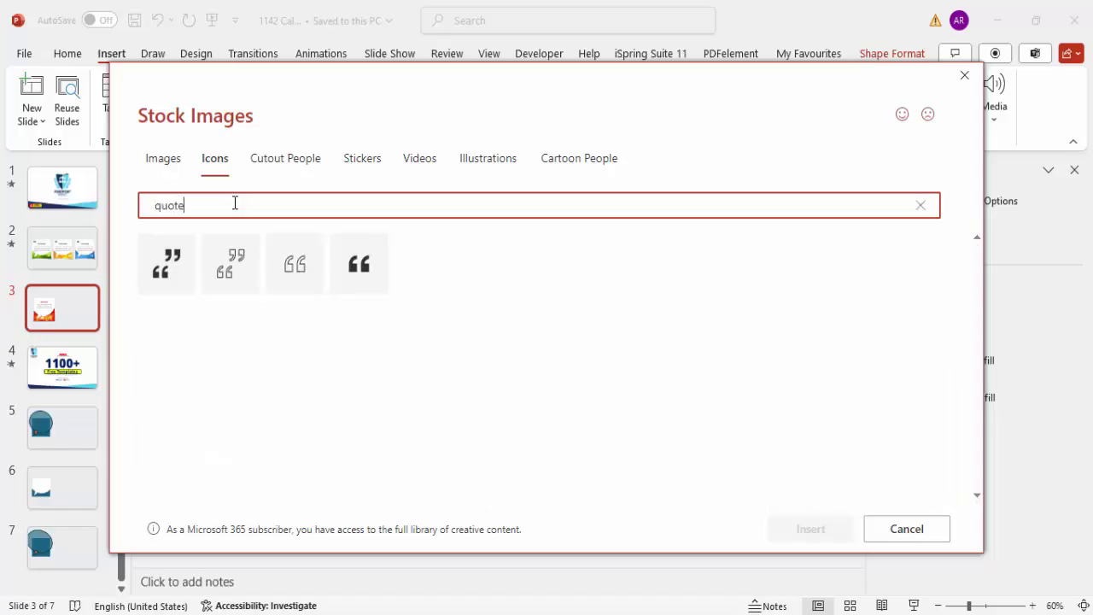
pyautogui.click(365, 280)
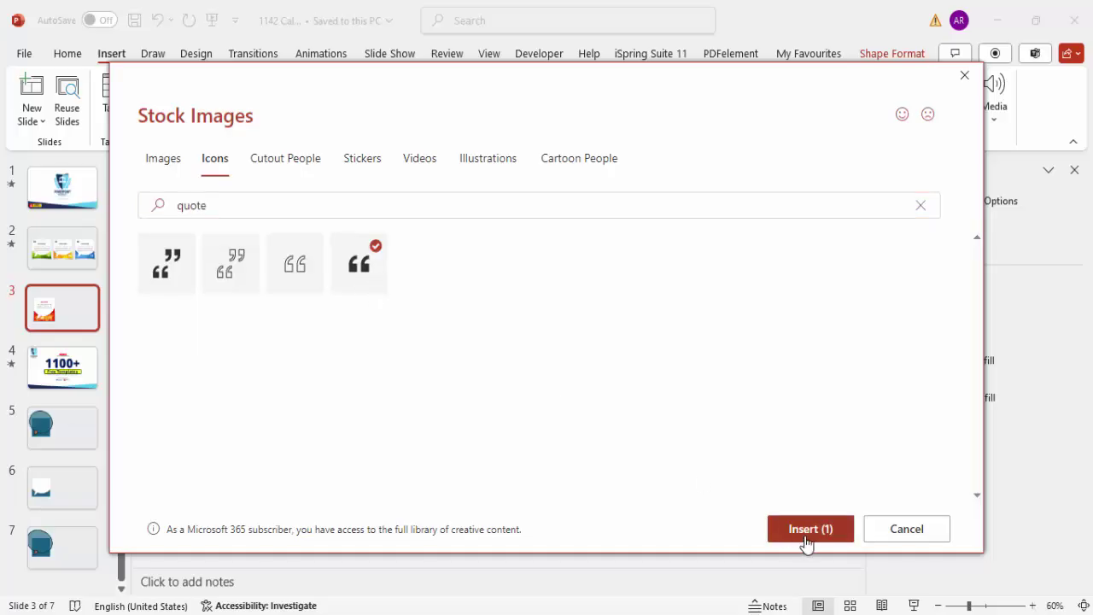
pyautogui.click(798, 531)
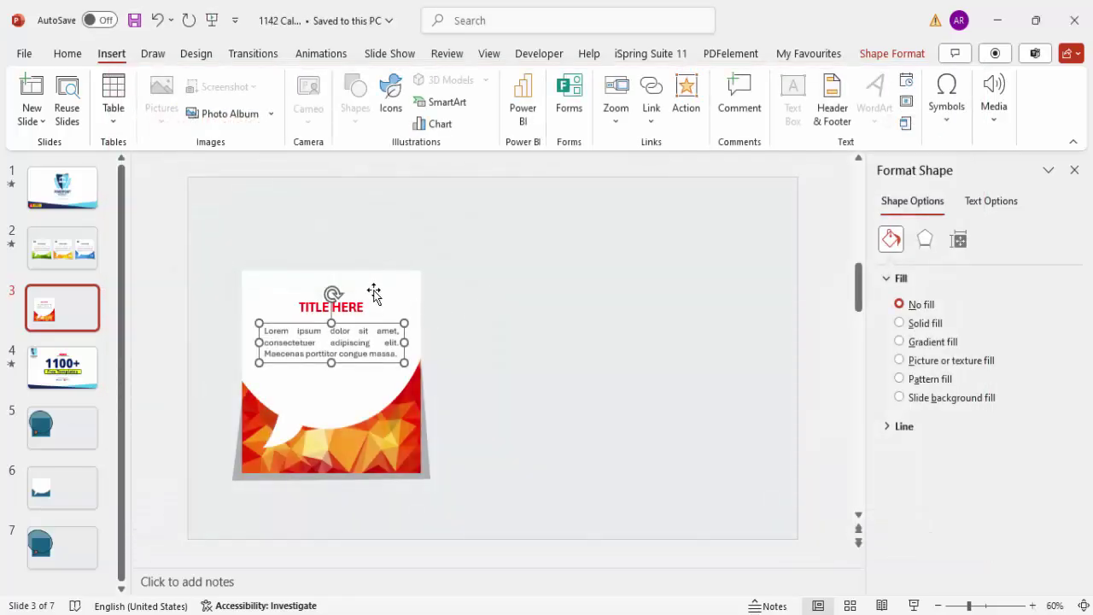
pyautogui.moveTo(507, 332); pyautogui.dragTo(408, 424)
# Step: Flip the lower-right quote icon vertically and horizontally, nudge it into the card's corner and fill it white
pyautogui.click(856, 126)
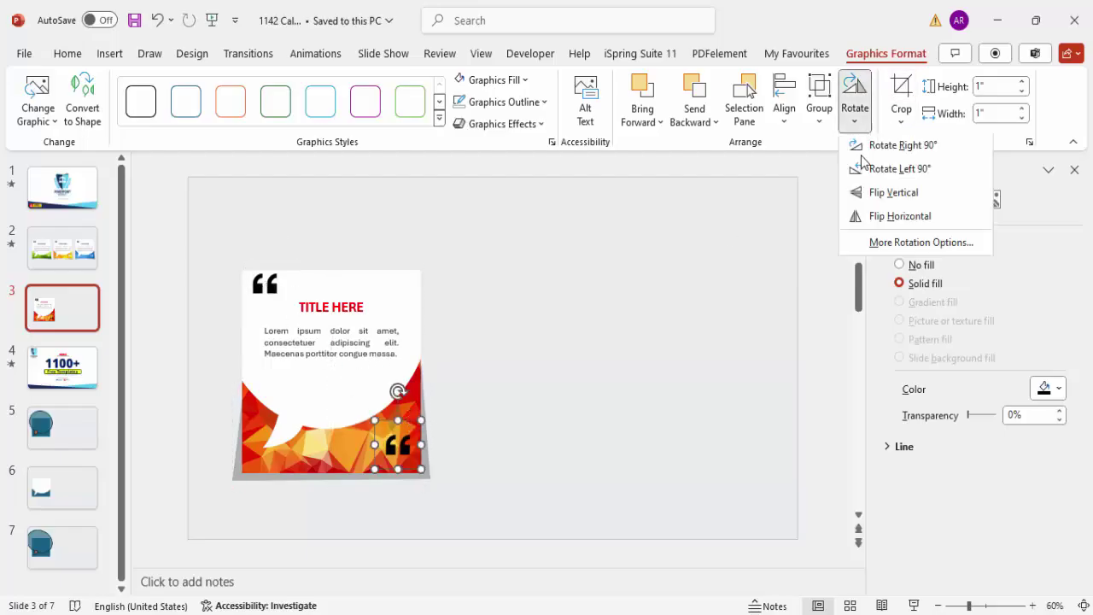
pyautogui.click(894, 196)
pyautogui.click(857, 124)
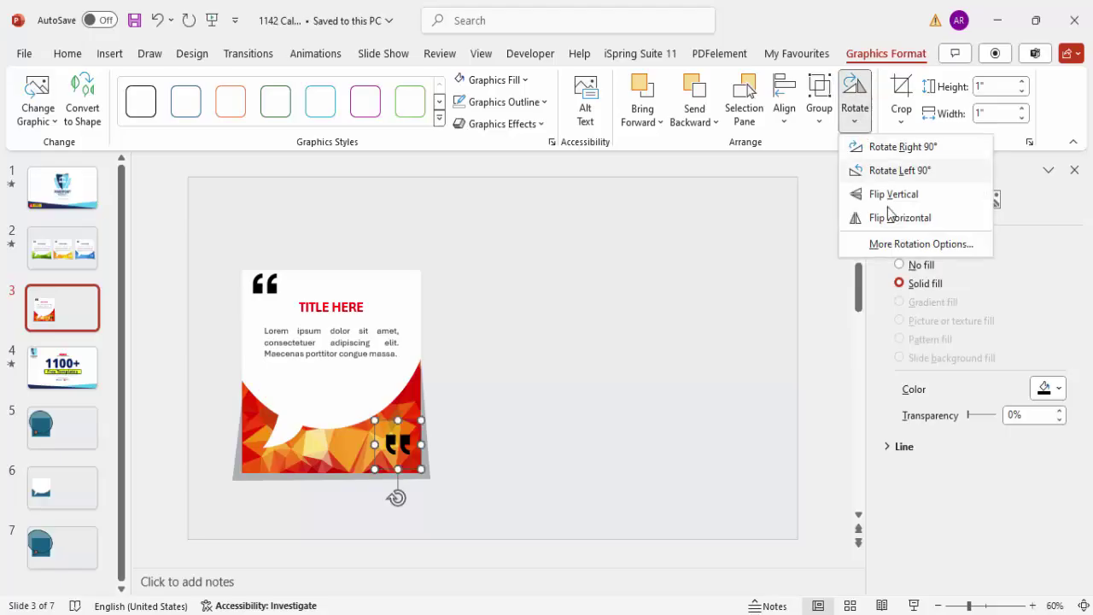
pyautogui.click(899, 224)
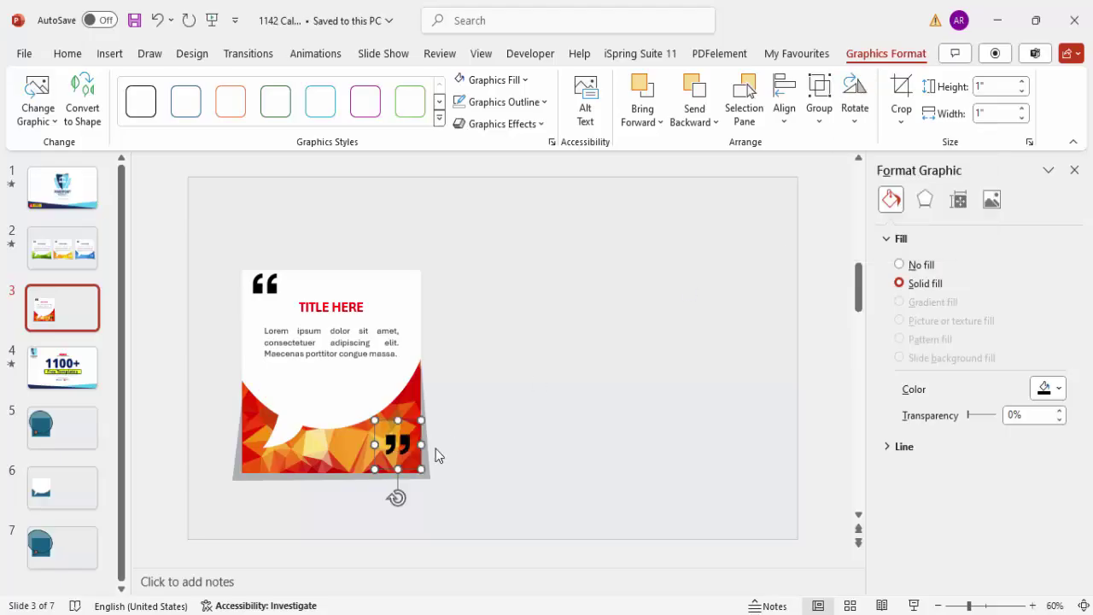
pyautogui.moveTo(409, 420); pyautogui.dragTo(407, 427)
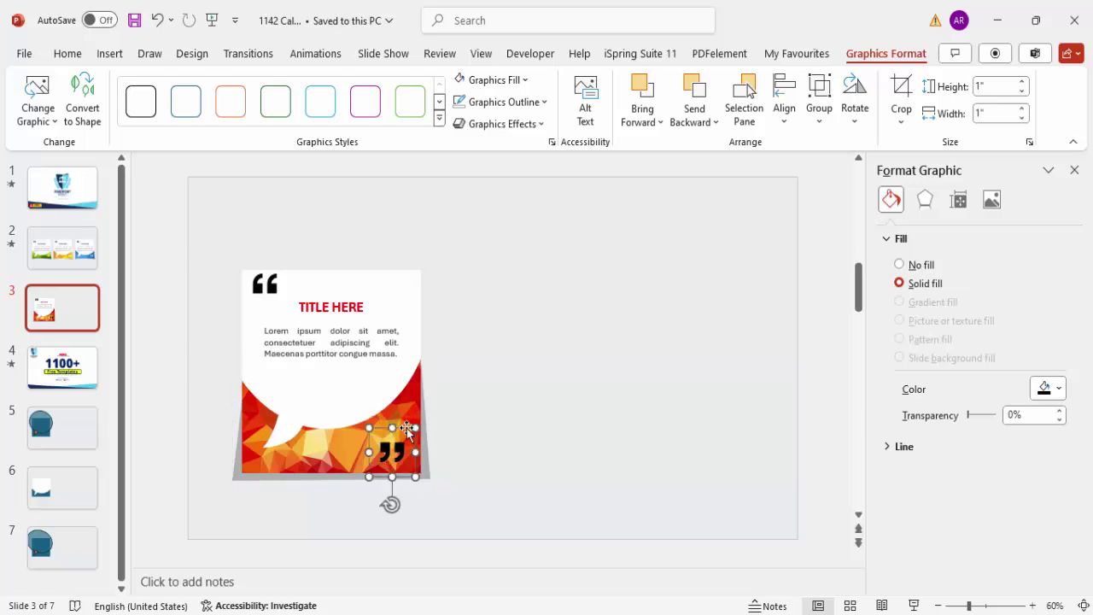
pyautogui.click(463, 81)
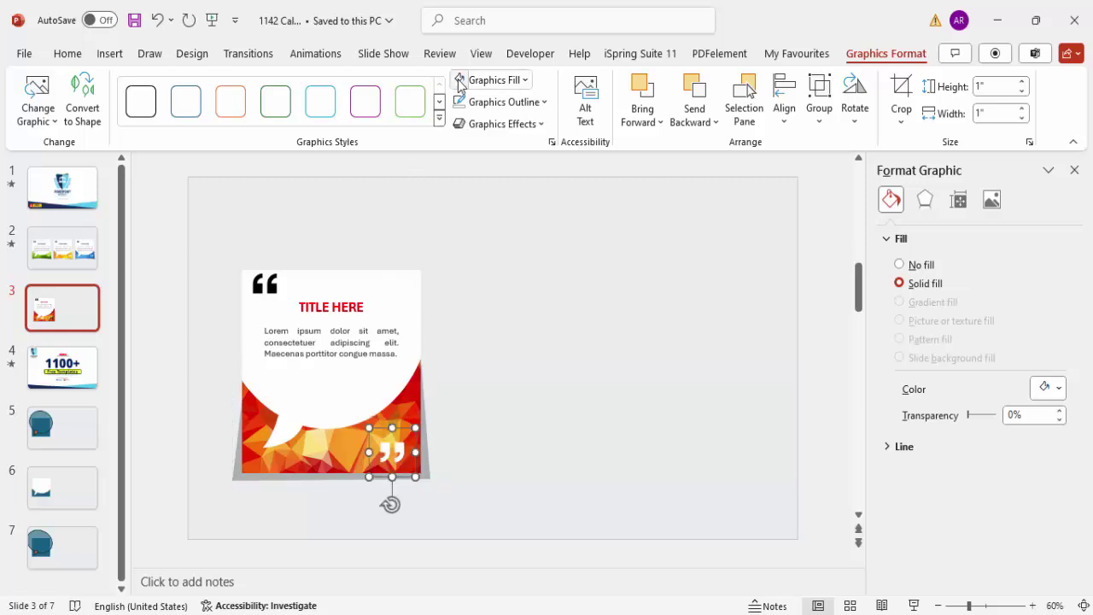
pyautogui.click(508, 340)
# Step: Group all the card's elements and duplicate the group to form a row of three evenly spaced cards across the slide
pyautogui.moveTo(550, 536); pyautogui.dragTo(140, 183)
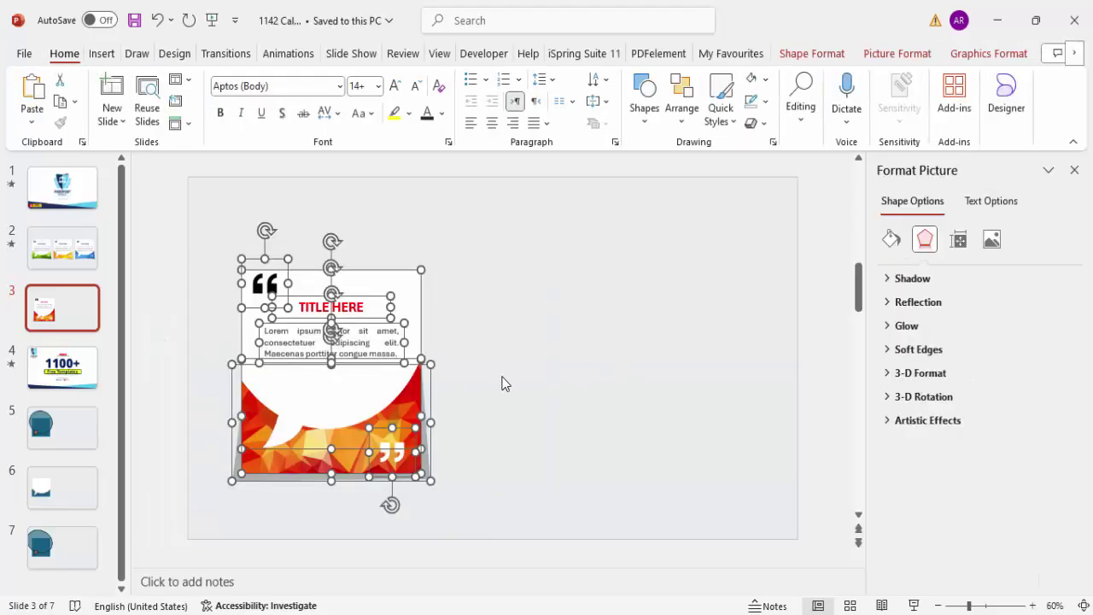
pyautogui.hotkey('ctrl', 'g')
pyautogui.moveTo(390, 276); pyautogui.dragTo(768, 292)
pyautogui.keyDown('shift'); pyautogui.click(547, 296); pyautogui.keyUp('shift')
pyautogui.keyDown('shift'); pyautogui.click(352, 298); pyautogui.keyUp('shift')
pyautogui.moveTo(352, 299); pyautogui.dragTo(335, 293)
pyautogui.click(720, 224)
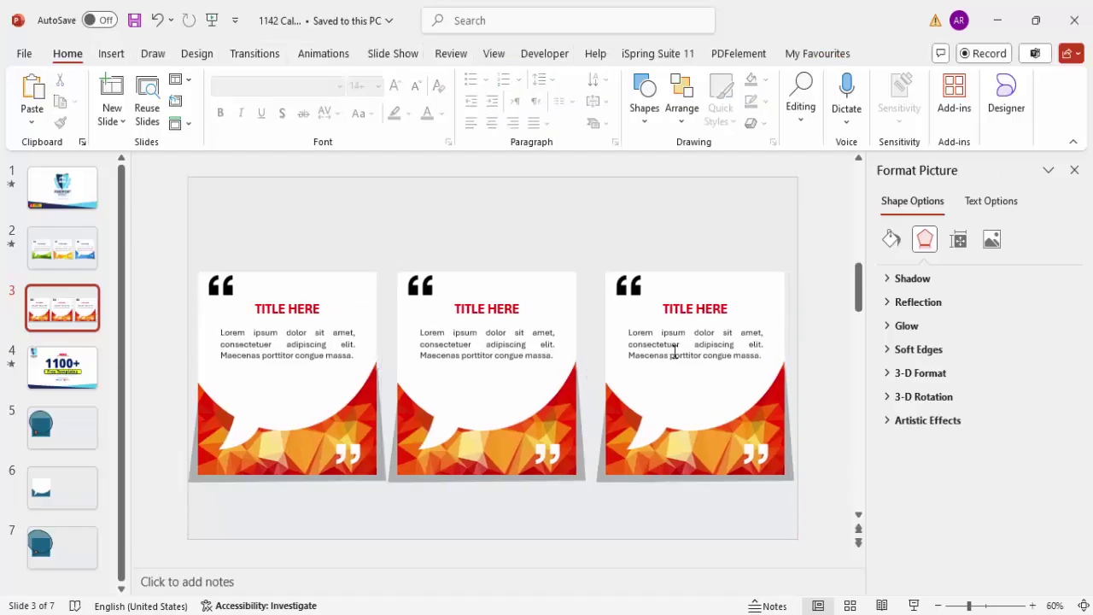
pyautogui.moveTo(519, 310); pyautogui.dragTo(525, 314)
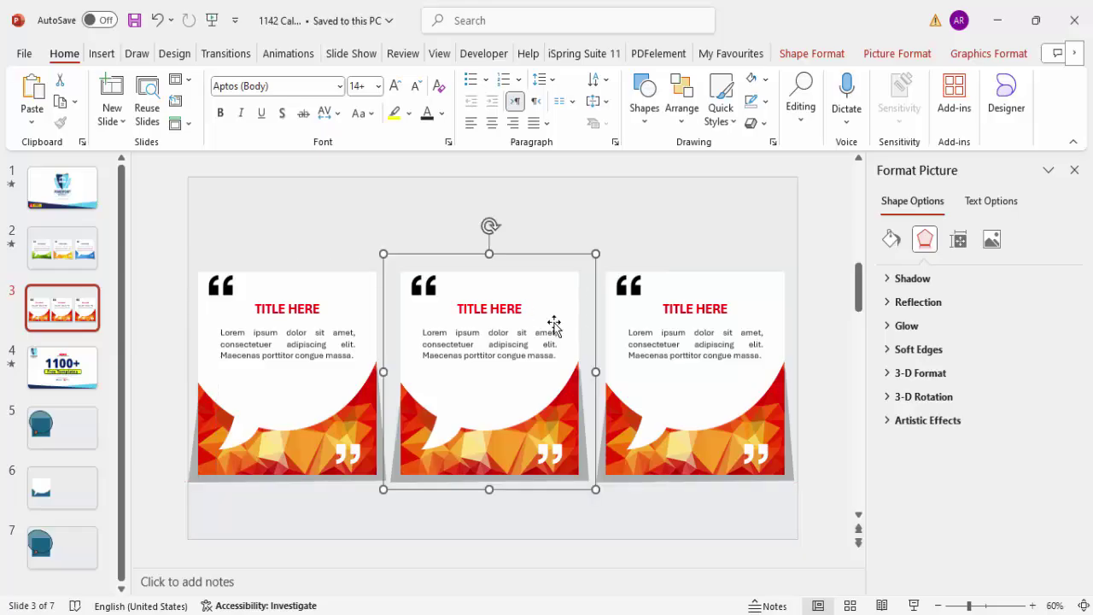
# Step: Search online pictures for "geometric green" as a new picture fill for the middle card's lower shape
pyautogui.click(567, 405)
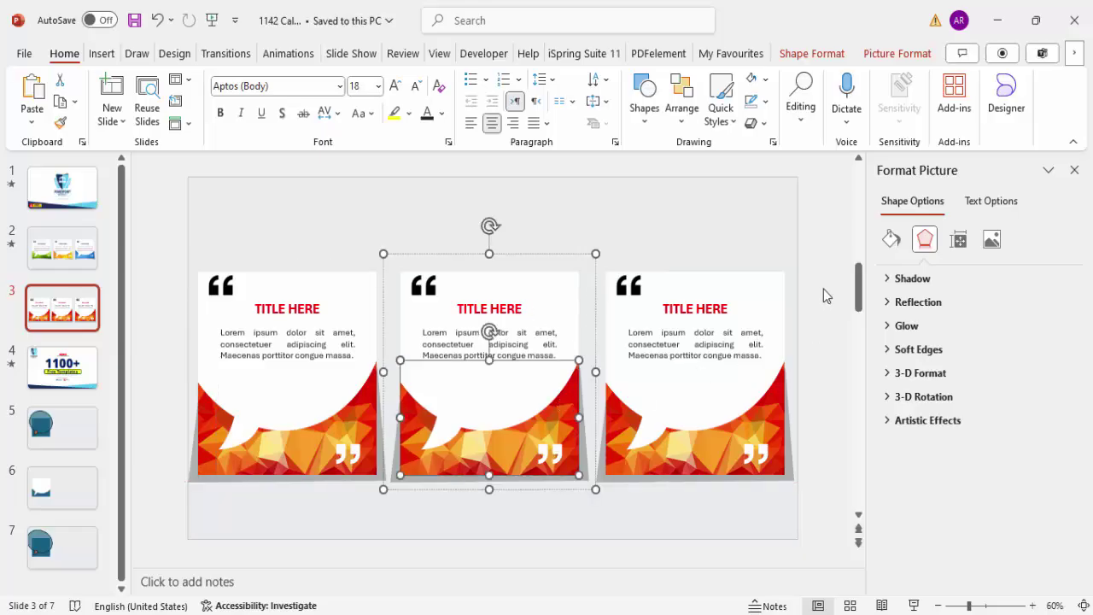
pyautogui.click(891, 239)
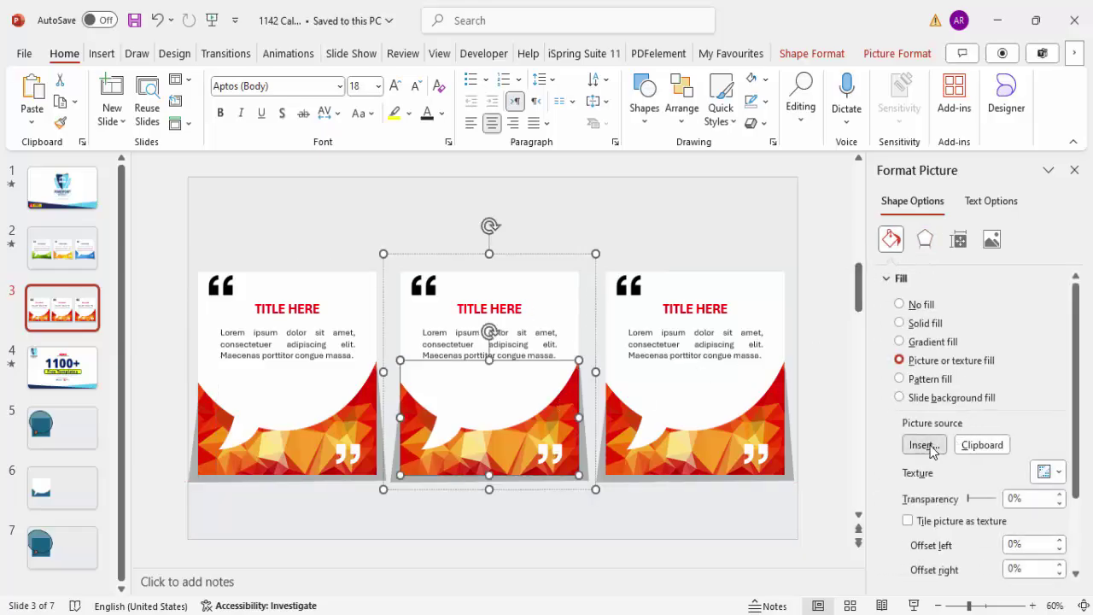
pyautogui.click(925, 445)
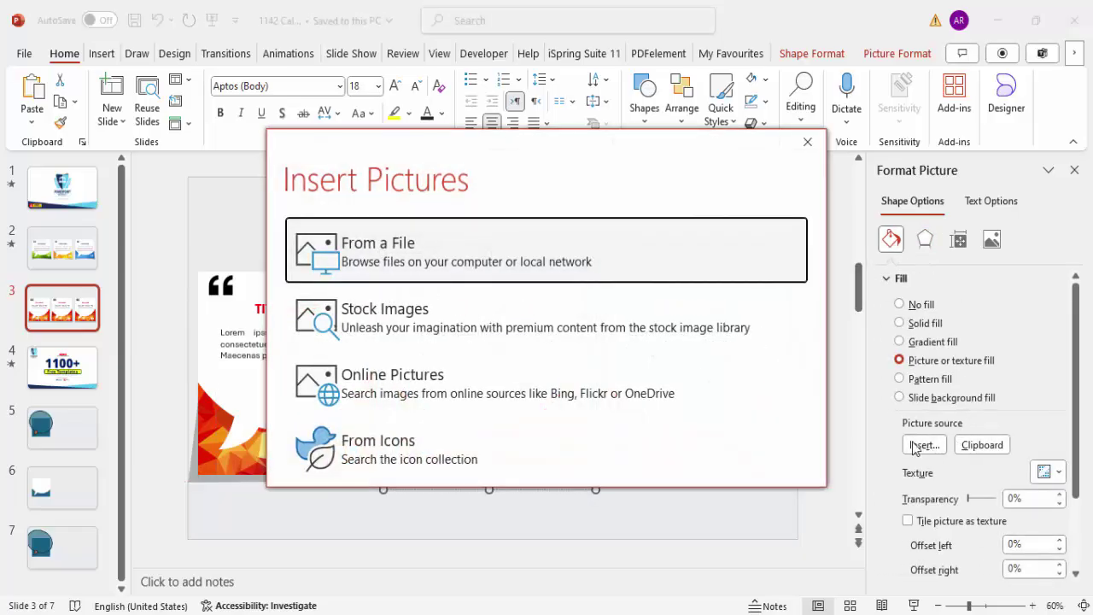
pyautogui.click(445, 380)
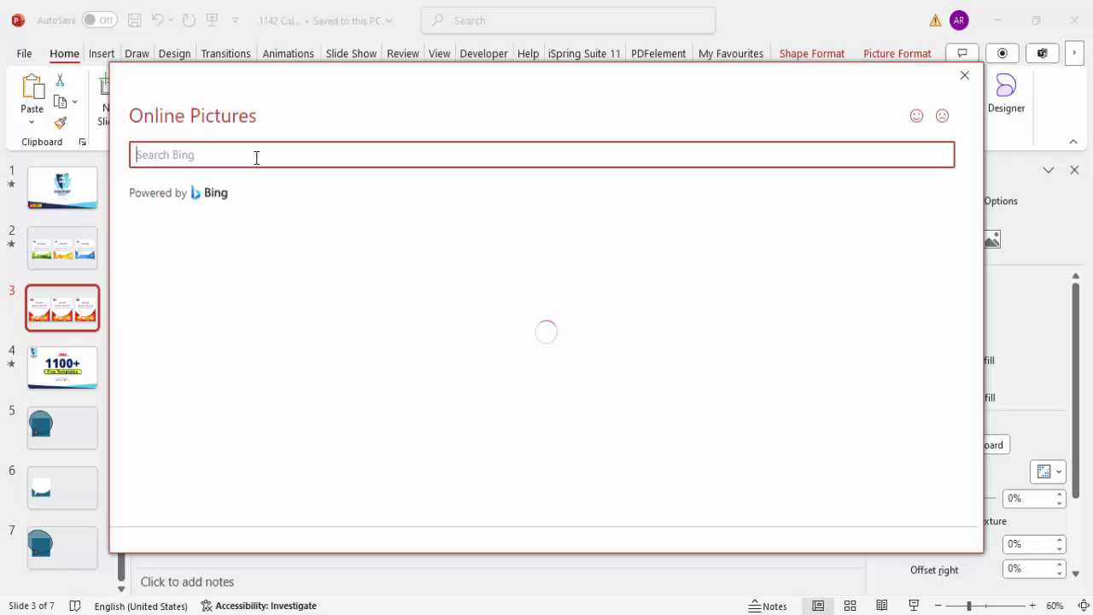
pyautogui.write('g')
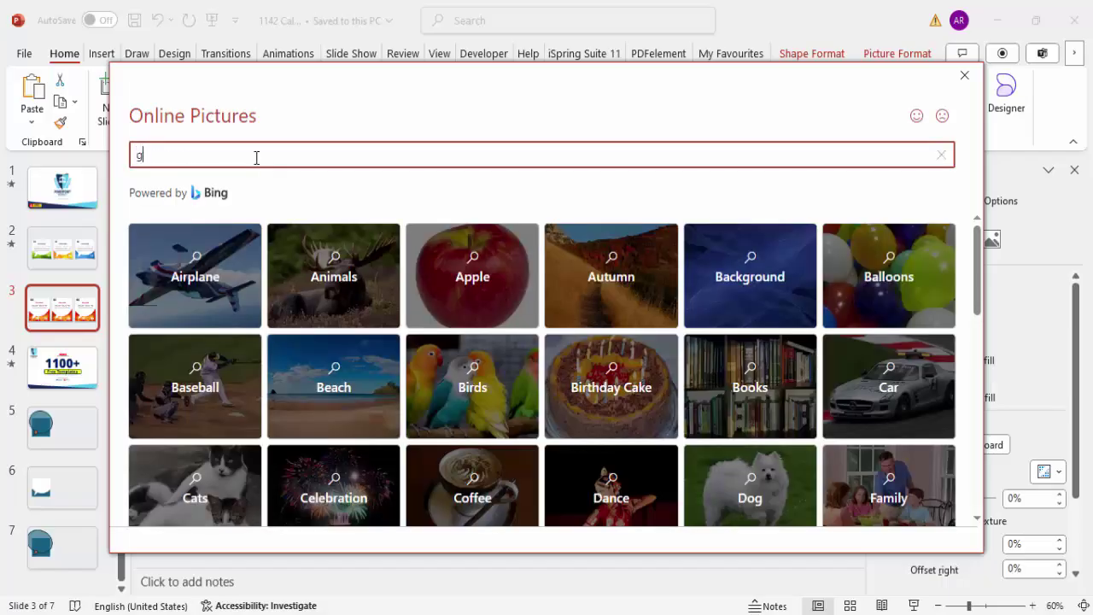
pyautogui.write('eometric green')
pyautogui.press('Return')
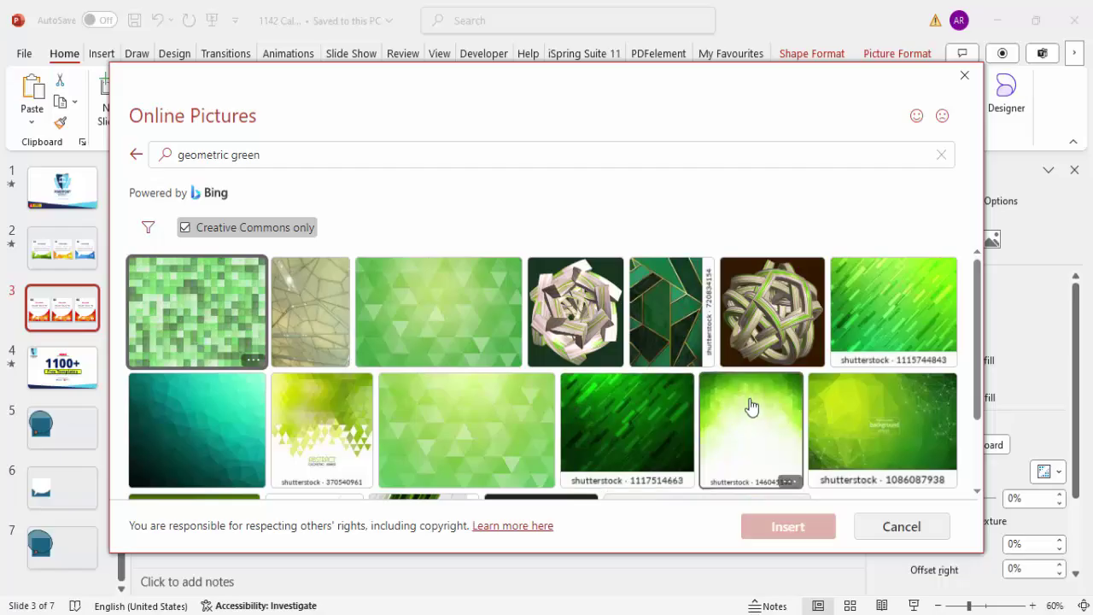
# Step: Include results beyond Creative Commons and fill the middle card's lower shape with the dark green polygon picture
pyautogui.click(185, 231)
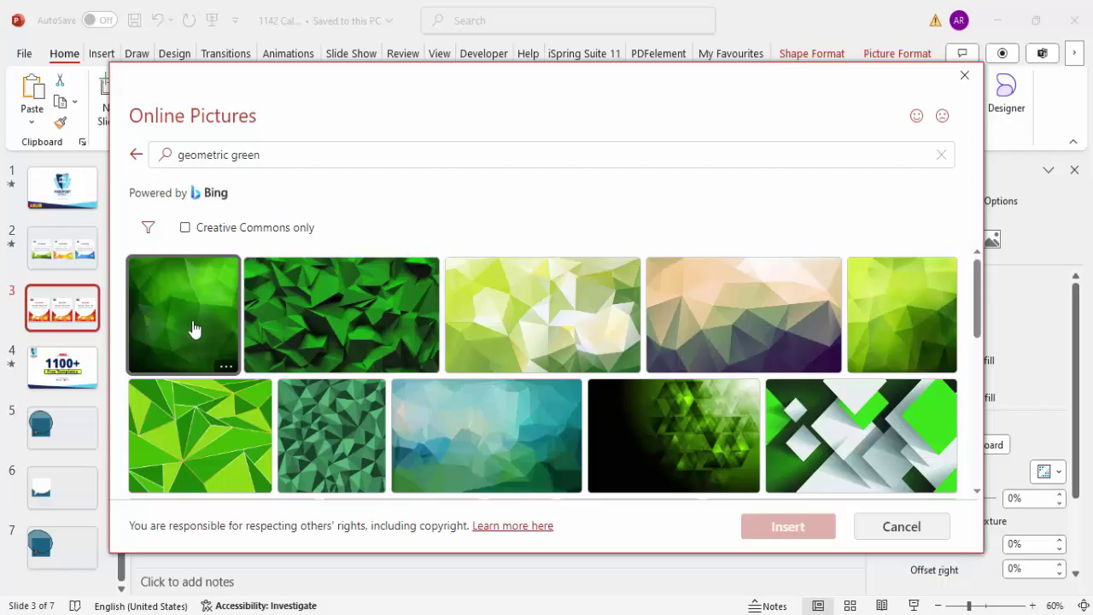
pyautogui.scroll(-3, 479, 384)
pyautogui.scroll(3, 395, 373)
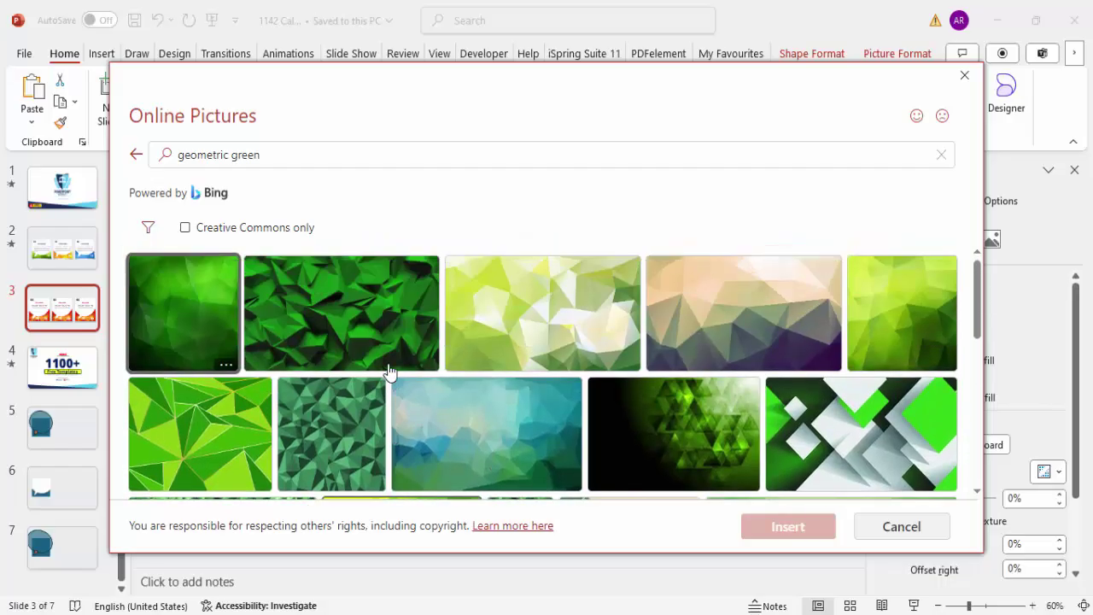
pyautogui.click(213, 323)
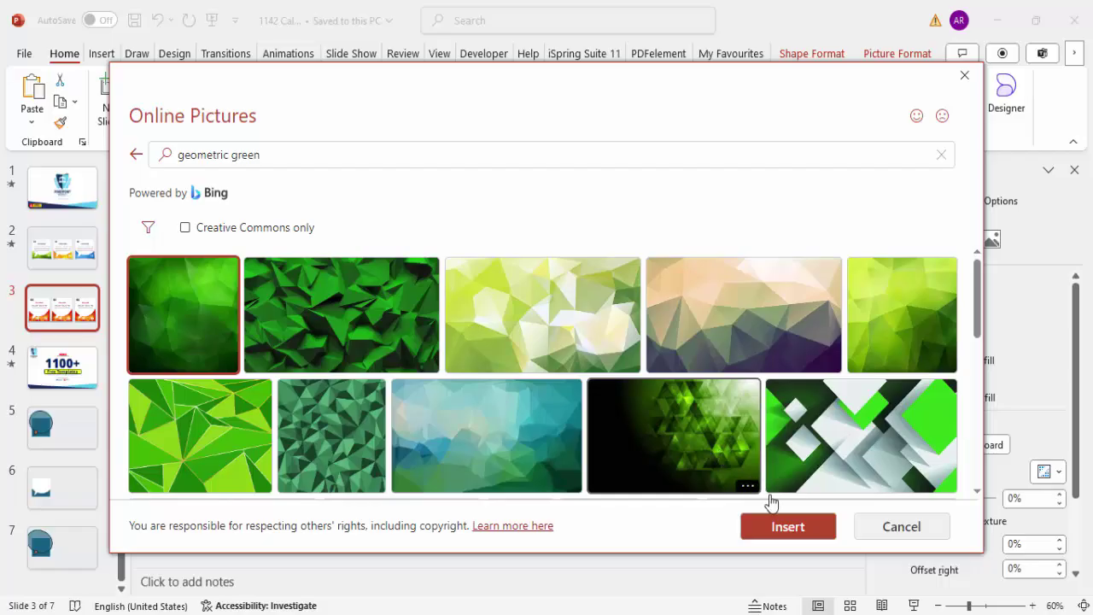
pyautogui.click(783, 530)
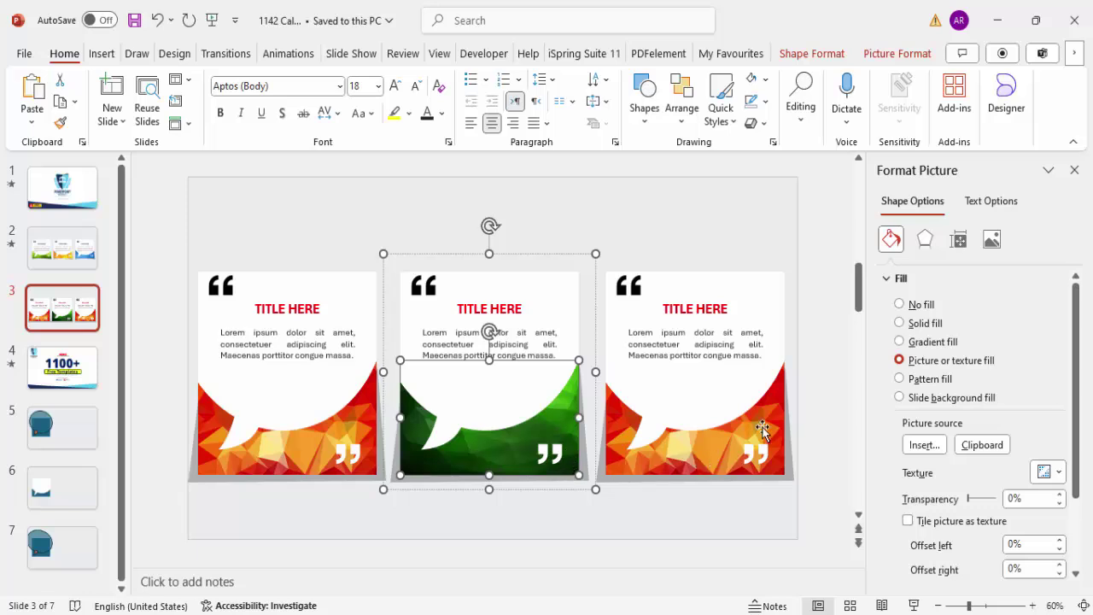
# Step: Change the middle card's "TITLE HERE" text color to the darkest green theme shade
pyautogui.click(510, 306)
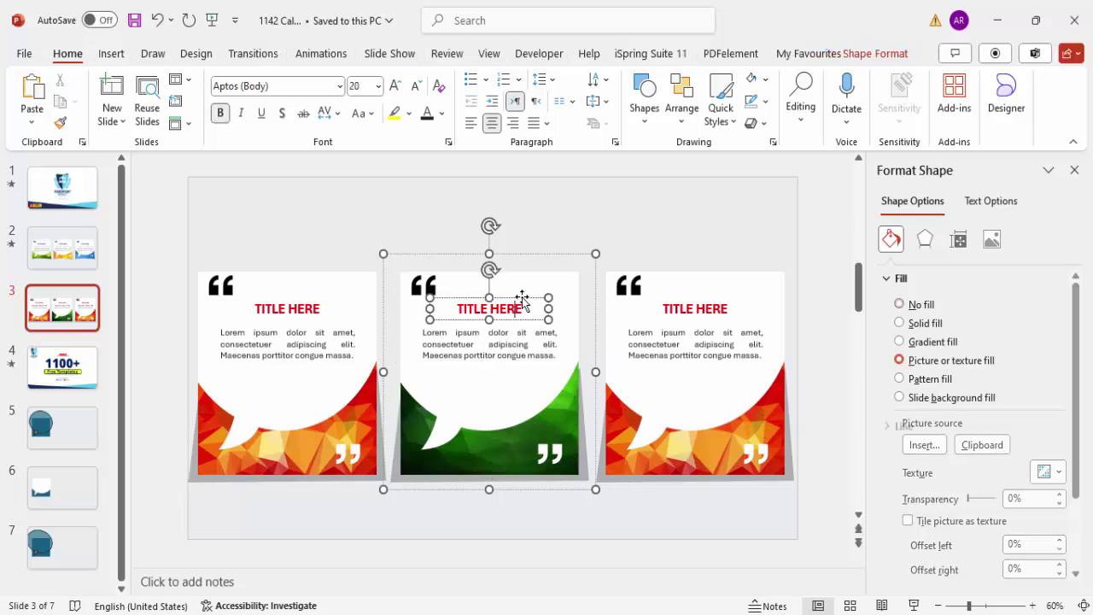
pyautogui.click(442, 113)
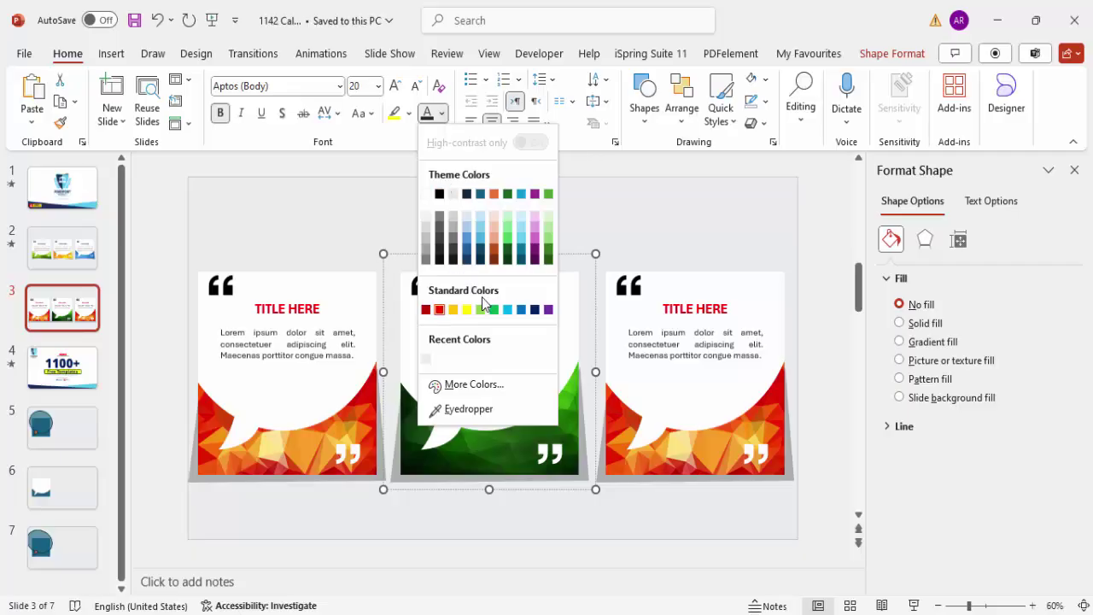
pyautogui.click(509, 260)
pyautogui.click(555, 207)
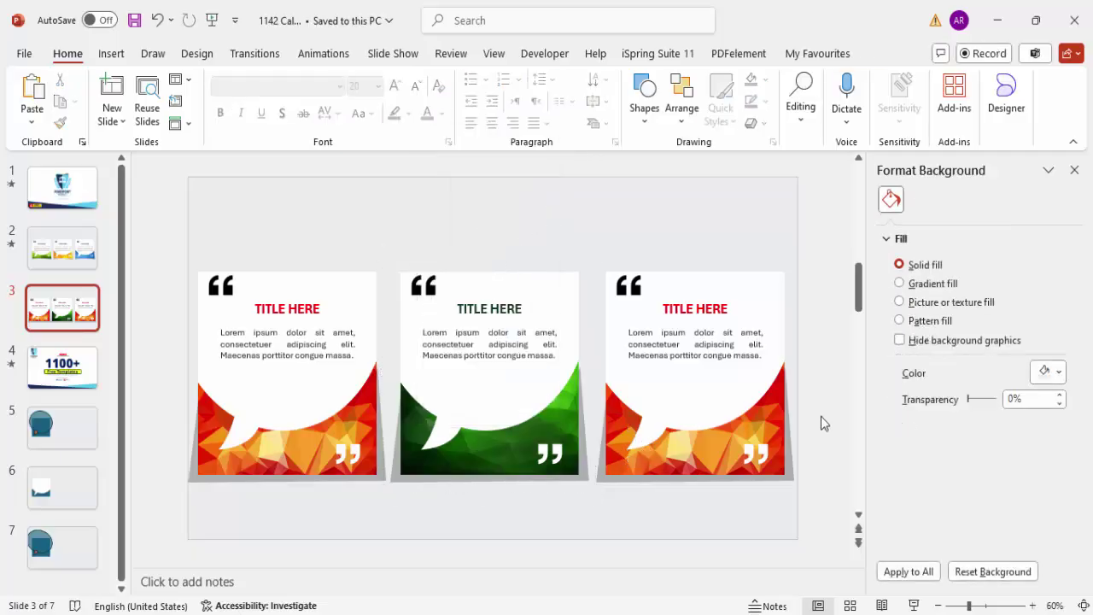
# Step: Ungroup all three cards so their icons, text boxes and shapes are separate elements
pyautogui.click(344, 278)
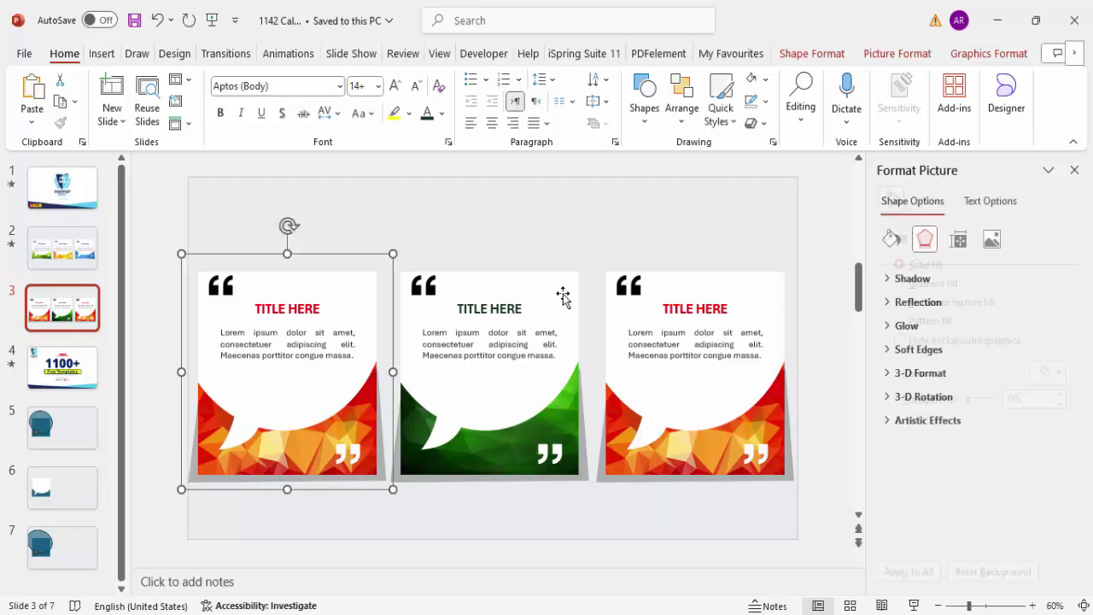
pyautogui.keyDown('shift'); pyautogui.click(556, 293); pyautogui.keyUp('shift')
pyautogui.keyDown('shift'); pyautogui.click(757, 298); pyautogui.keyUp('shift')
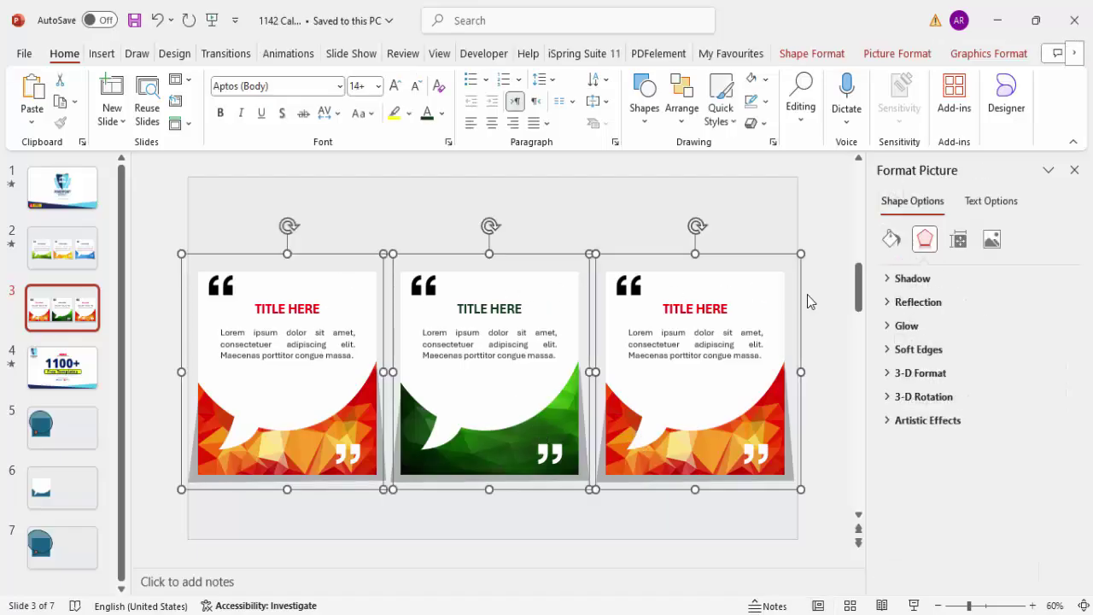
pyautogui.hotkey('ctrl', 'z')
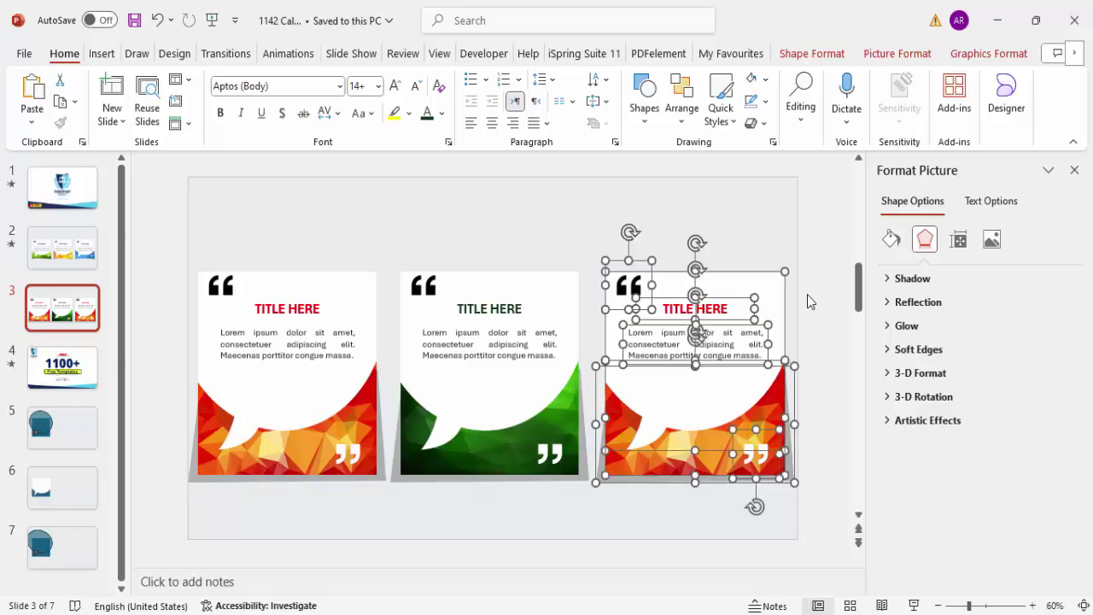
pyautogui.click(506, 217)
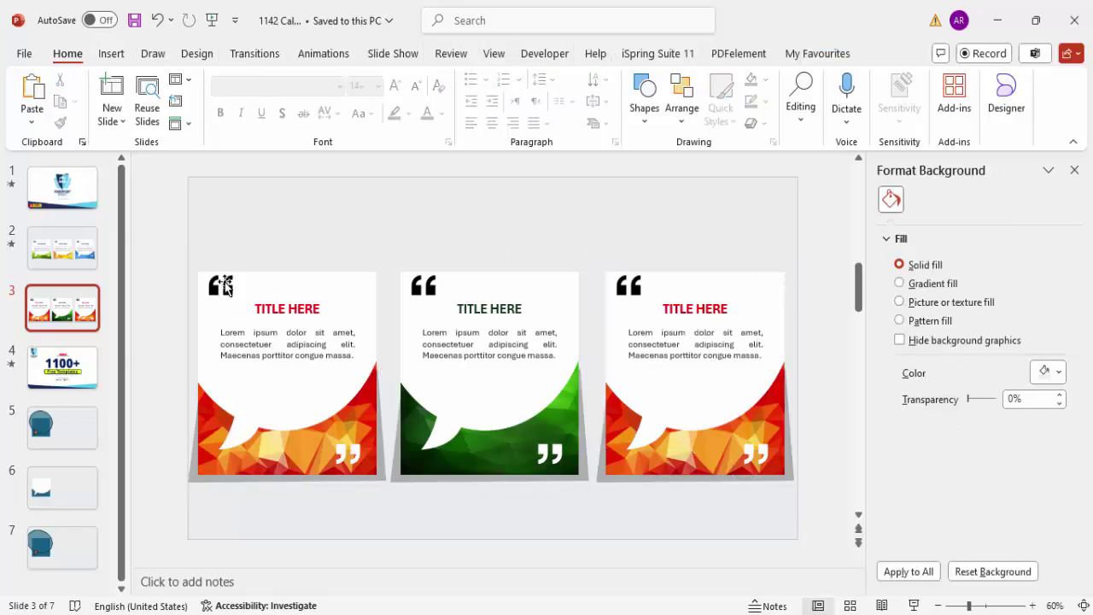
# Step: Group the left card's opening and closing quote icons, title, body text and white speech-bubble shape, keeping the group in its original position
pyautogui.click(226, 289)
pyautogui.keyDown('shift'); pyautogui.click(321, 308); pyautogui.keyUp('shift')
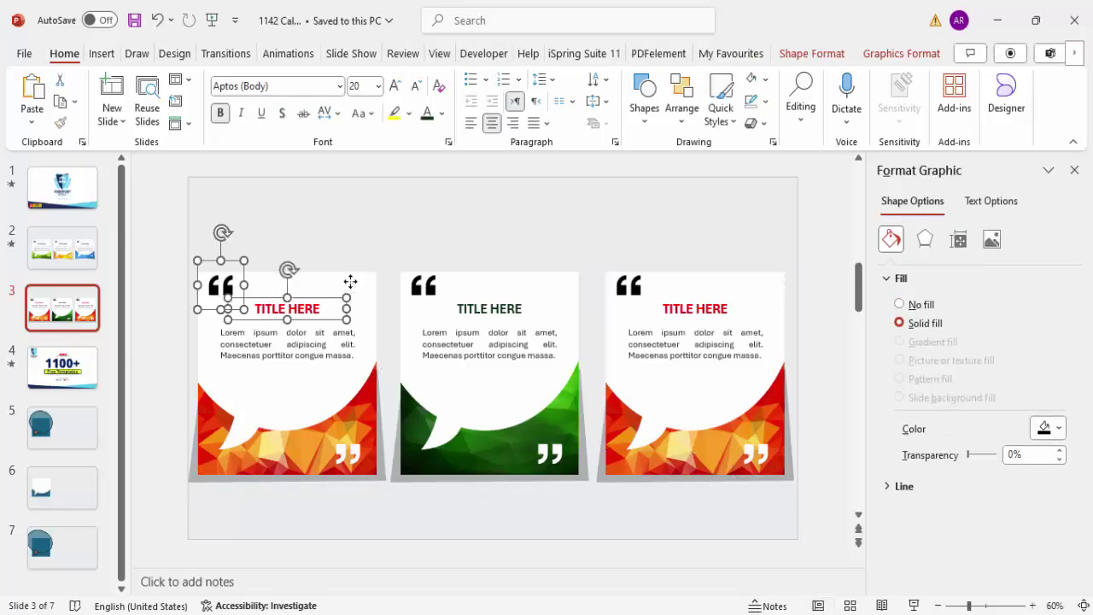
pyautogui.keyDown('shift'); pyautogui.click(321, 342); pyautogui.keyUp('shift')
pyautogui.keyDown('shift'); pyautogui.click(321, 342); pyautogui.keyUp('shift')
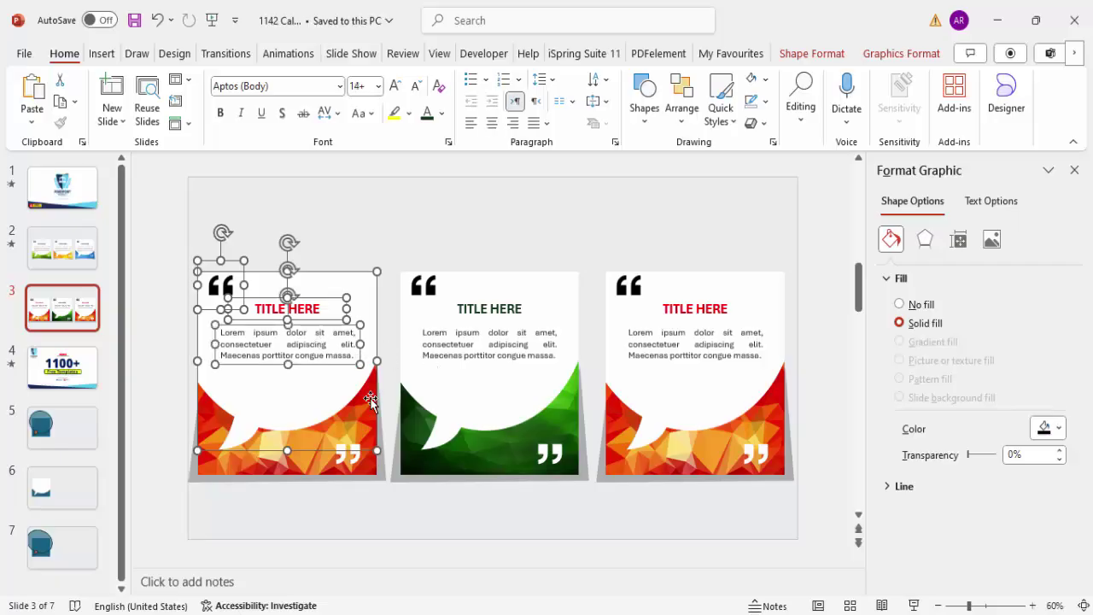
pyautogui.keyDown('shift'); pyautogui.click(354, 459); pyautogui.keyUp('shift')
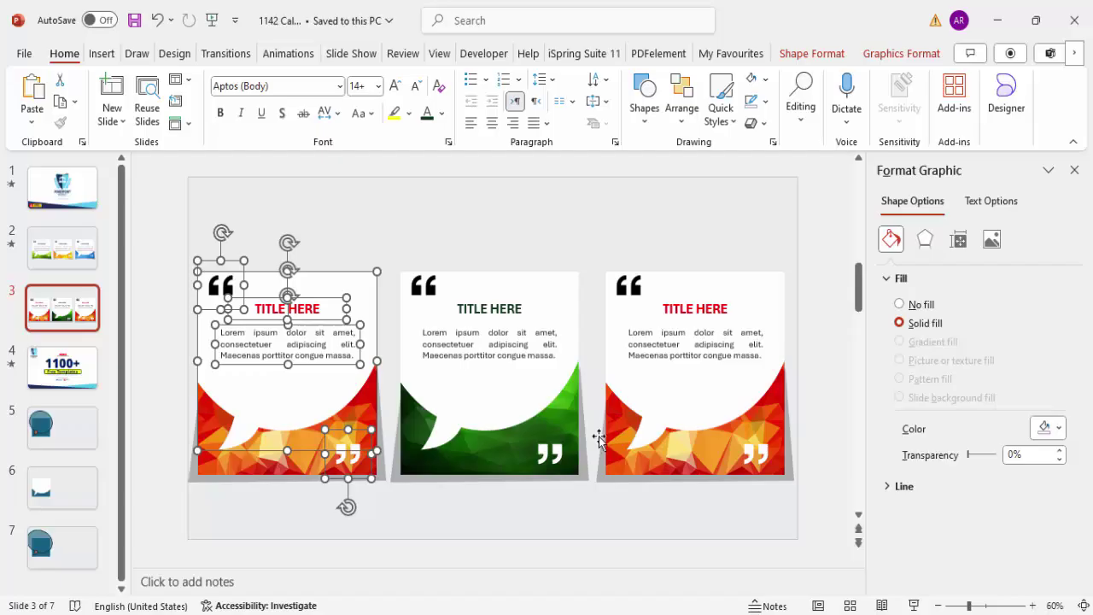
pyautogui.hotkey('ctrl', 'g')
pyautogui.moveTo(368, 289); pyautogui.dragTo(367, 227)
pyautogui.hotkey('ctrl', 'z')
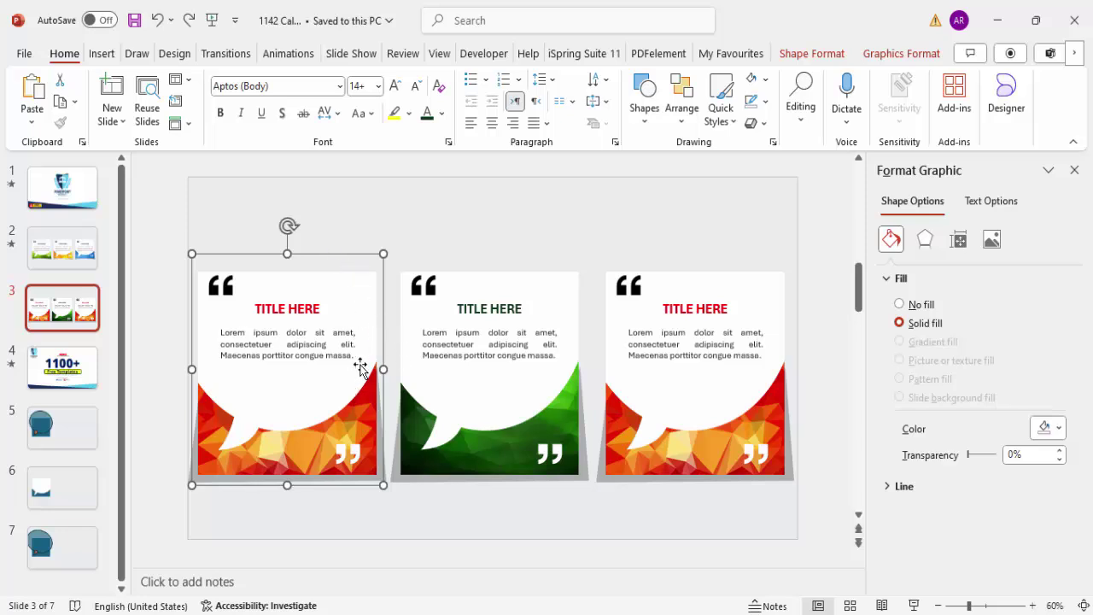
# Step: Group the middle card's opening quote icon, title, body text and white speech-bubble shape
pyautogui.click(418, 295)
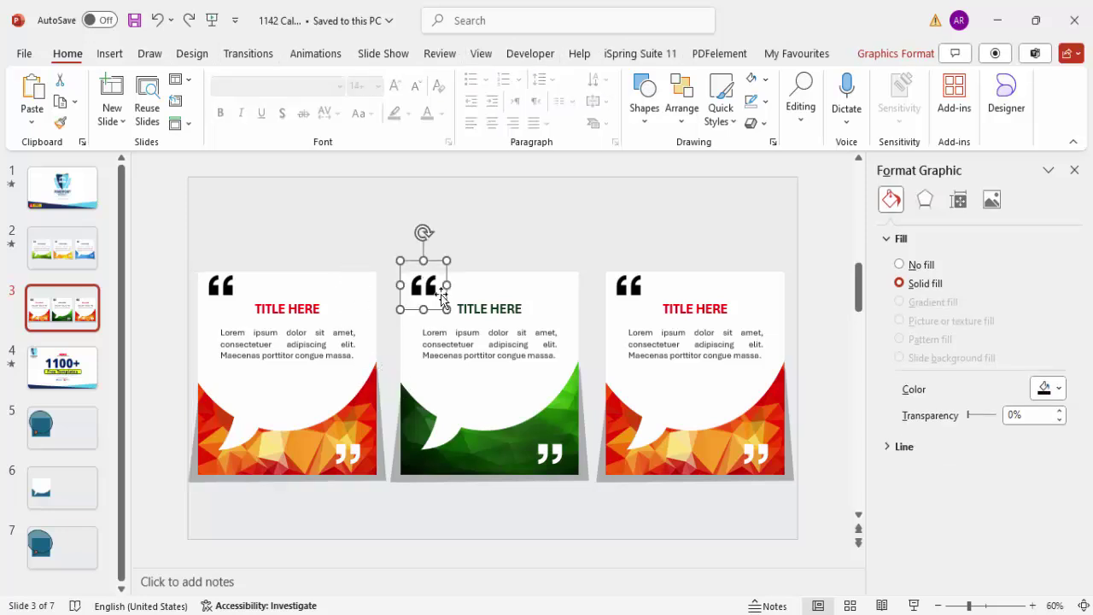
pyautogui.keyDown('shift'); pyautogui.click(498, 313); pyautogui.keyUp('shift')
pyautogui.keyDown('shift'); pyautogui.click(518, 346); pyautogui.keyUp('shift')
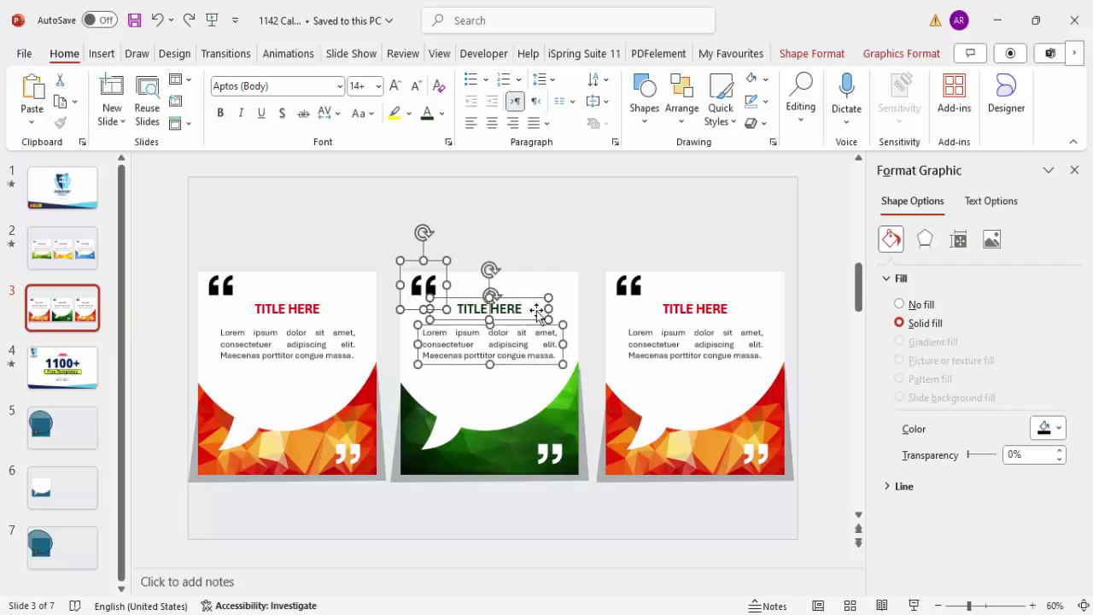
pyautogui.keyDown('shift'); pyautogui.click(551, 454); pyautogui.keyUp('shift')
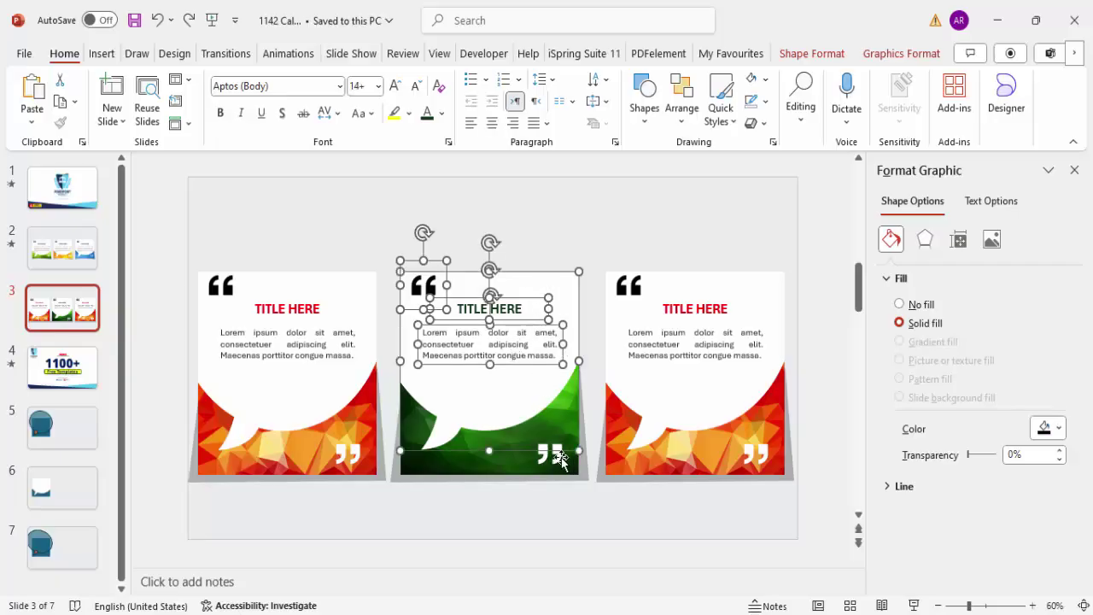
pyautogui.hotkey('ctrl', 'g')
pyautogui.moveTo(514, 399)
pyautogui.mouseDown()
pyautogui.moveTo(513, 342)
pyautogui.moveTo(517, 414)
pyautogui.mouseUp()
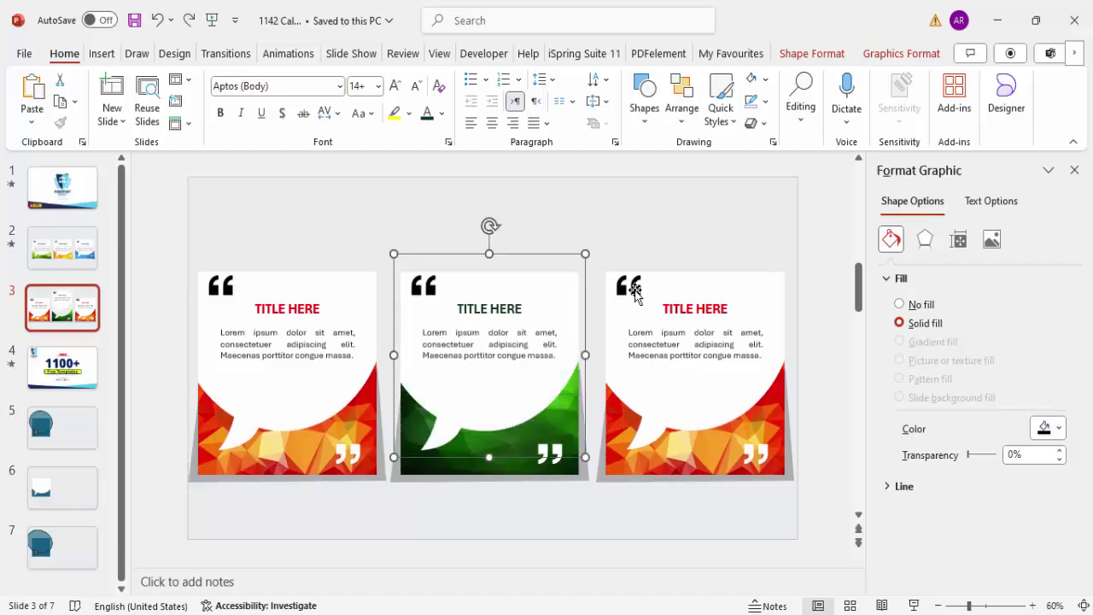
# Step: Group the right card's opening quote icon, title, body text and white speech-bubble shape
pyautogui.click(629, 288)
pyautogui.keyDown('shift'); pyautogui.click(696, 309); pyautogui.keyUp('shift')
pyautogui.keyDown('shift'); pyautogui.click(730, 332); pyautogui.keyUp('shift')
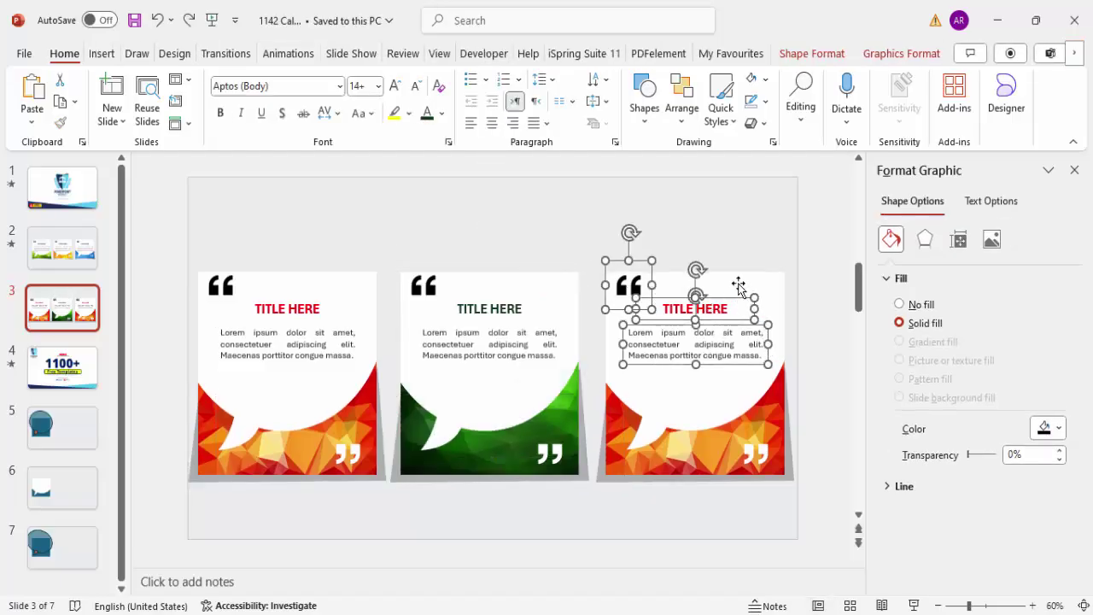
pyautogui.keyDown('shift'); pyautogui.click(739, 286); pyautogui.keyUp('shift')
pyautogui.hotkey('ctrl', 'g')
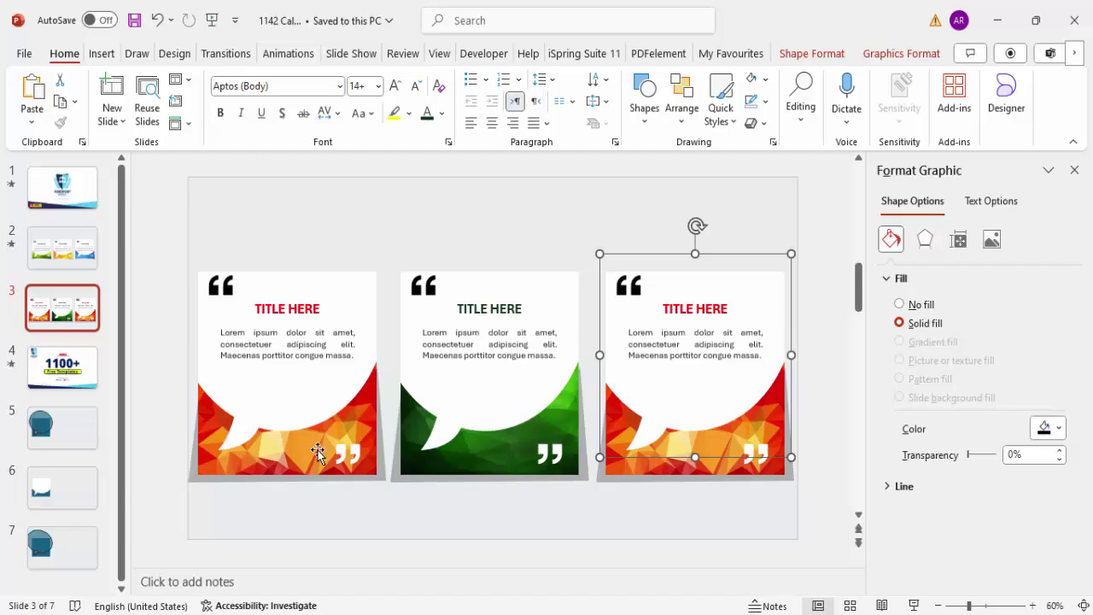
# Step: Group the middle card's picture shape with its closing quote icon, and the right card's picture shape with its closing quote icon and gray shadow
pyautogui.click(548, 454)
pyautogui.keyDown('shift'); pyautogui.click(574, 421); pyautogui.keyUp('shift')
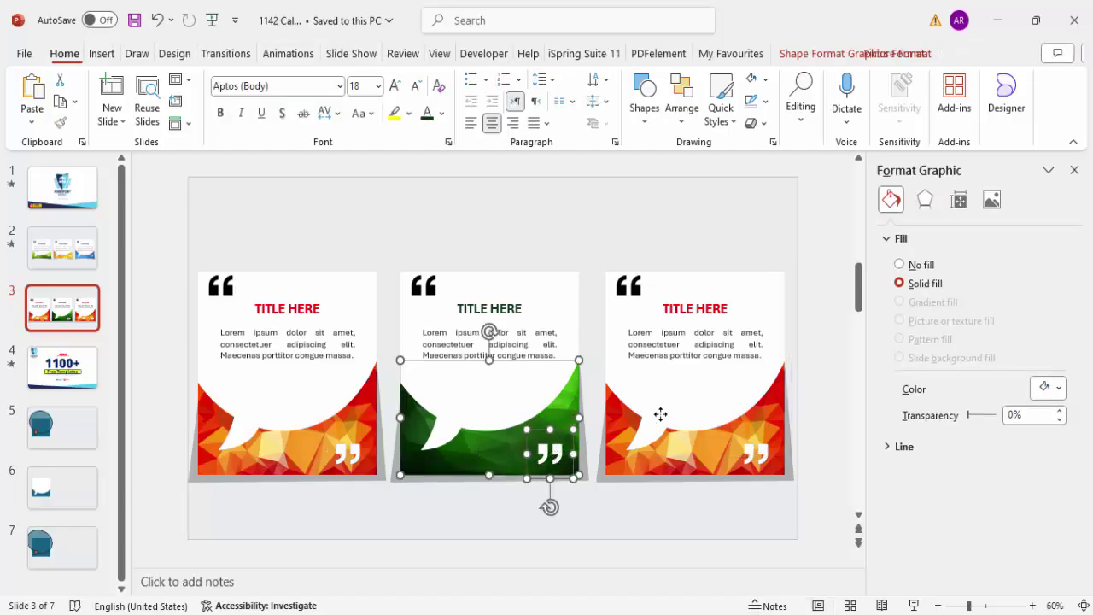
pyautogui.hotkey('ctrl', 'g')
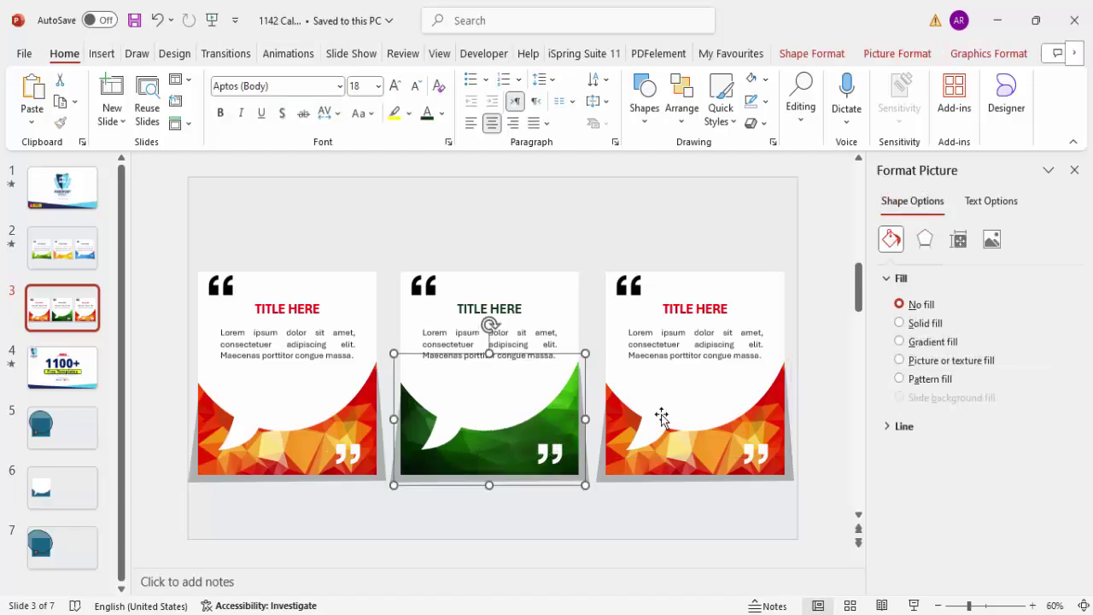
pyautogui.click(756, 459)
pyautogui.keyDown('shift'); pyautogui.click(762, 414); pyautogui.keyUp('shift')
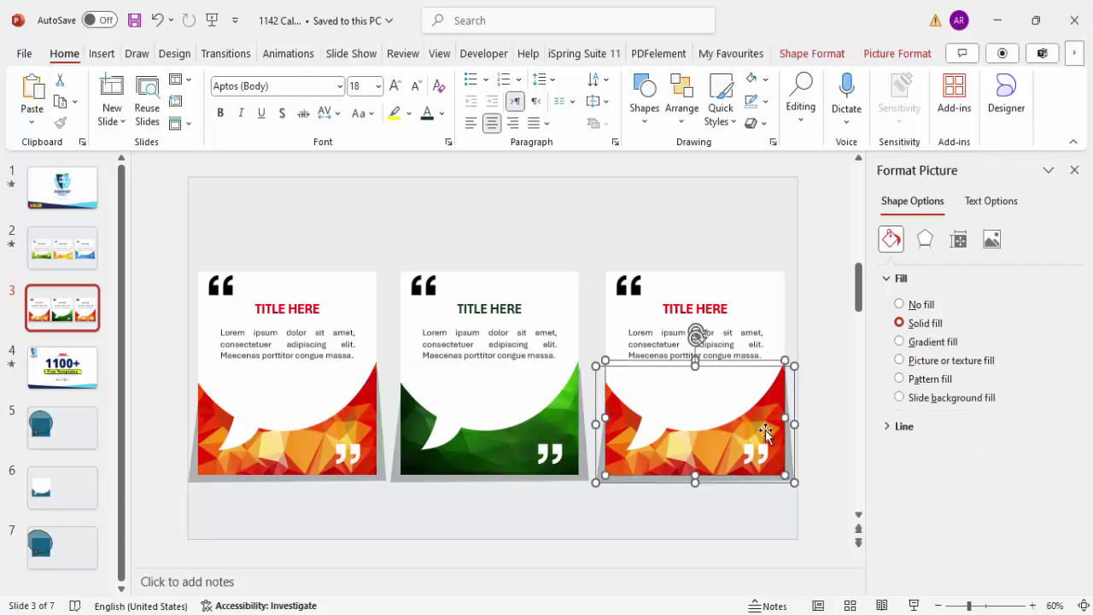
pyautogui.hotkey('ctrl', 'g')
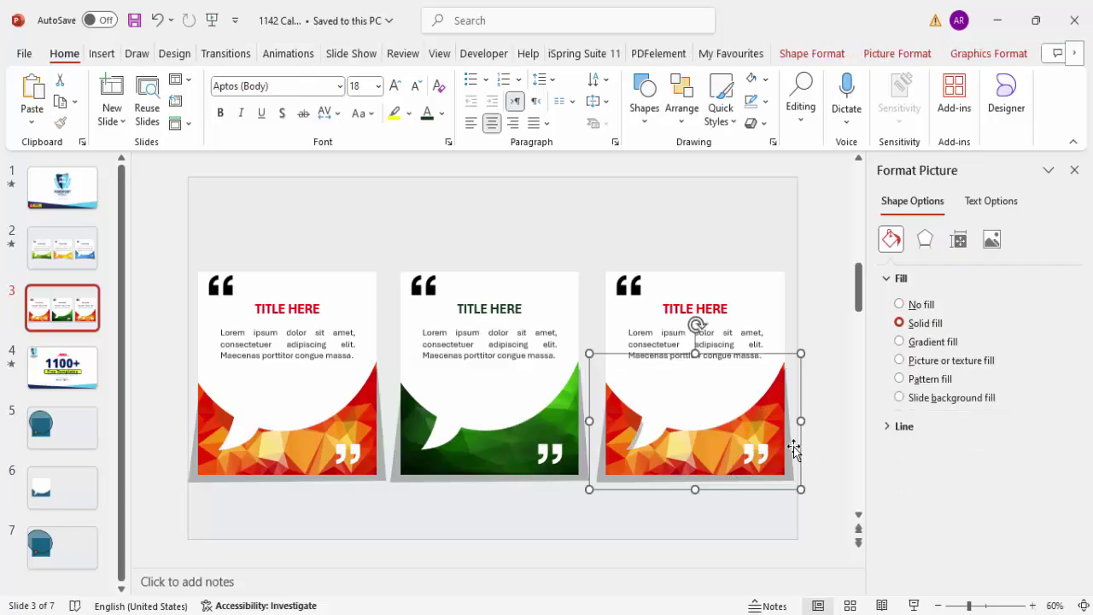
# Step: Select the left card's picture-filled lower shape together with its gray shadow shape
pyautogui.click(386, 468)
pyautogui.keyDown('shift'); pyautogui.click(348, 453); pyautogui.keyUp('shift')
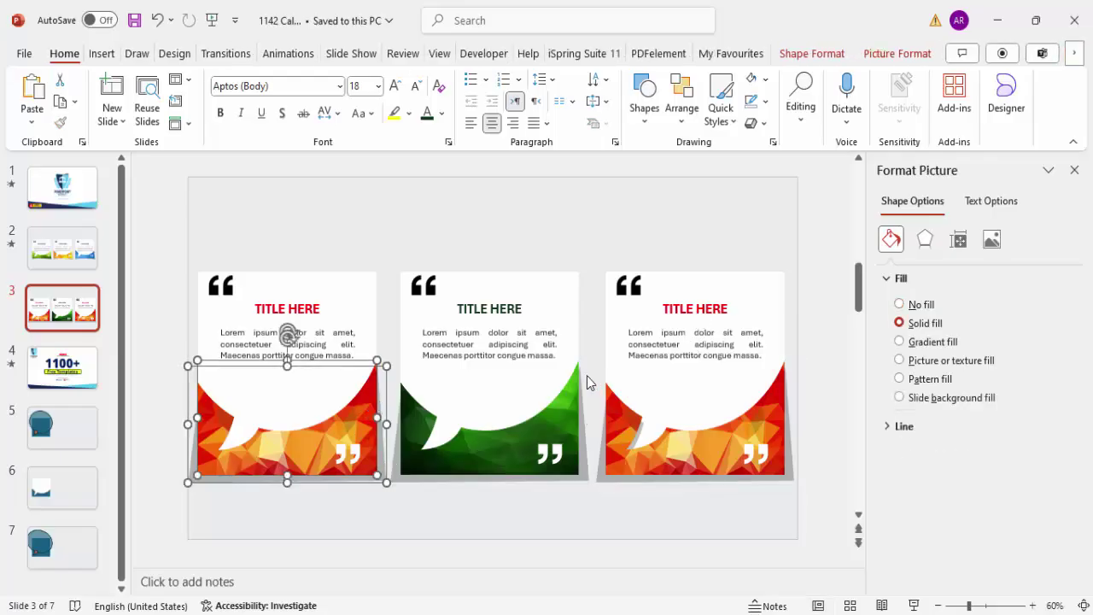
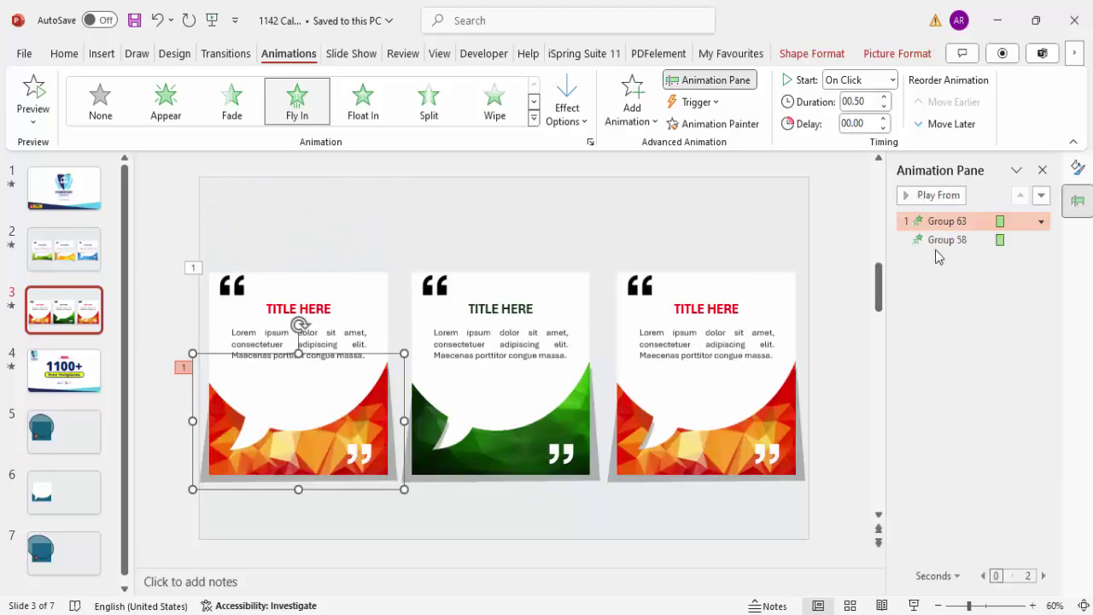
# Step: Preview all of the slide's animations
pyautogui.click(853, 209)
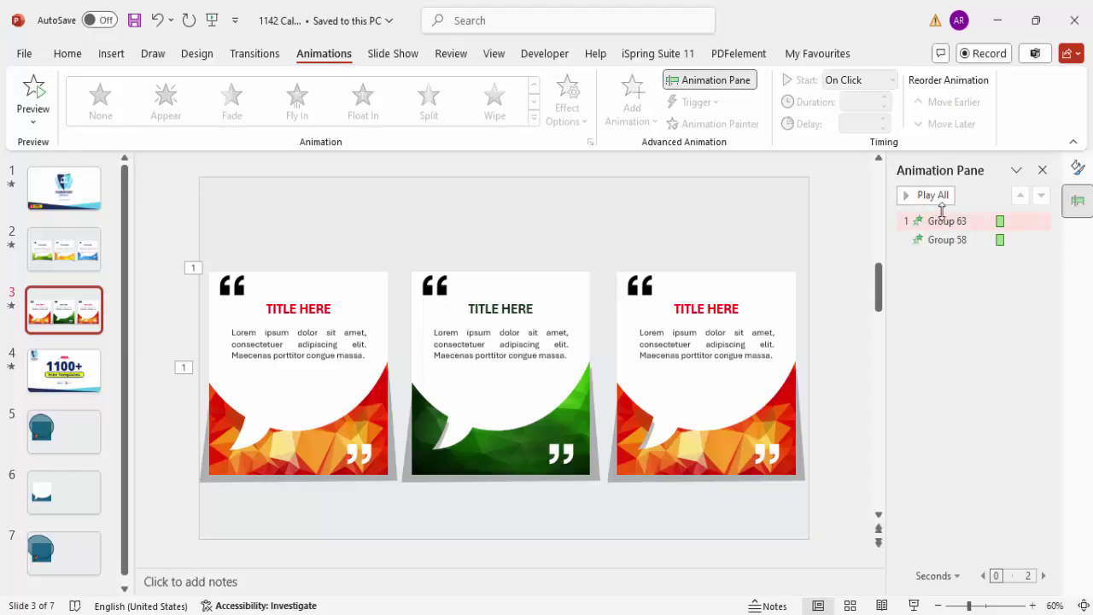
pyautogui.click(931, 196)
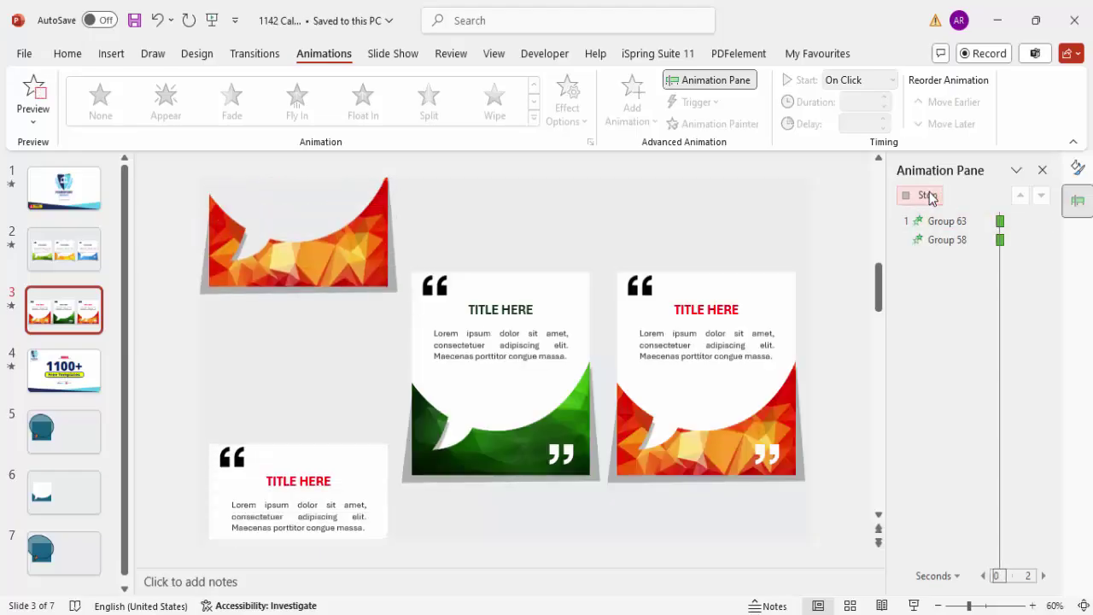
# Step: Give both of the left card's Fly In animations a 0.3-second duration and a bounce end of 0.12 seconds
pyautogui.click(937, 221)
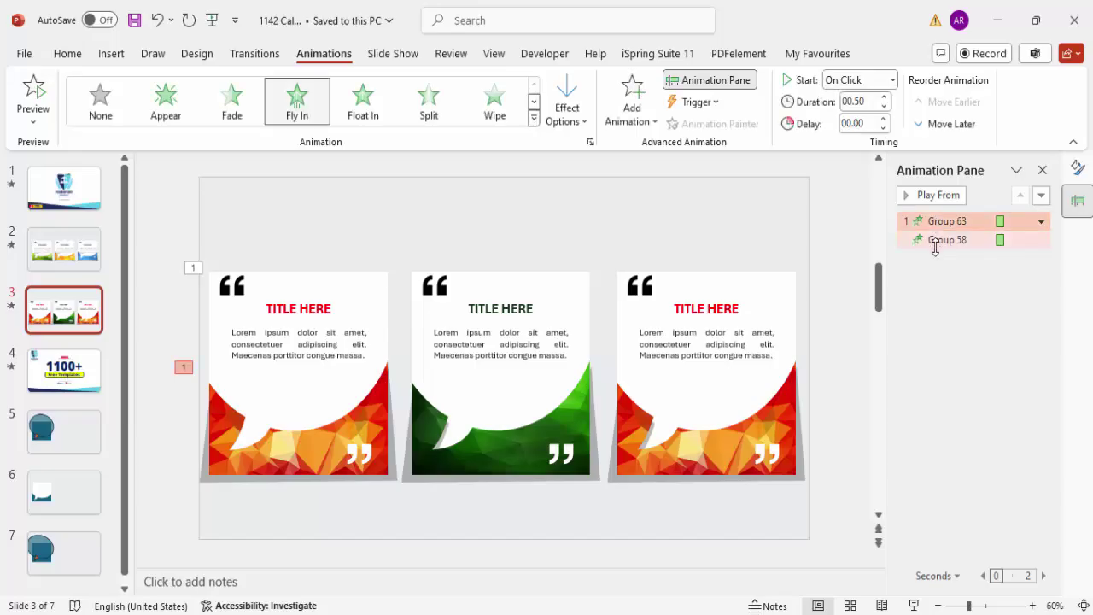
pyautogui.keyDown('shift'); pyautogui.click(934, 242); pyautogui.keyUp('shift')
pyautogui.rightClick(935, 245)
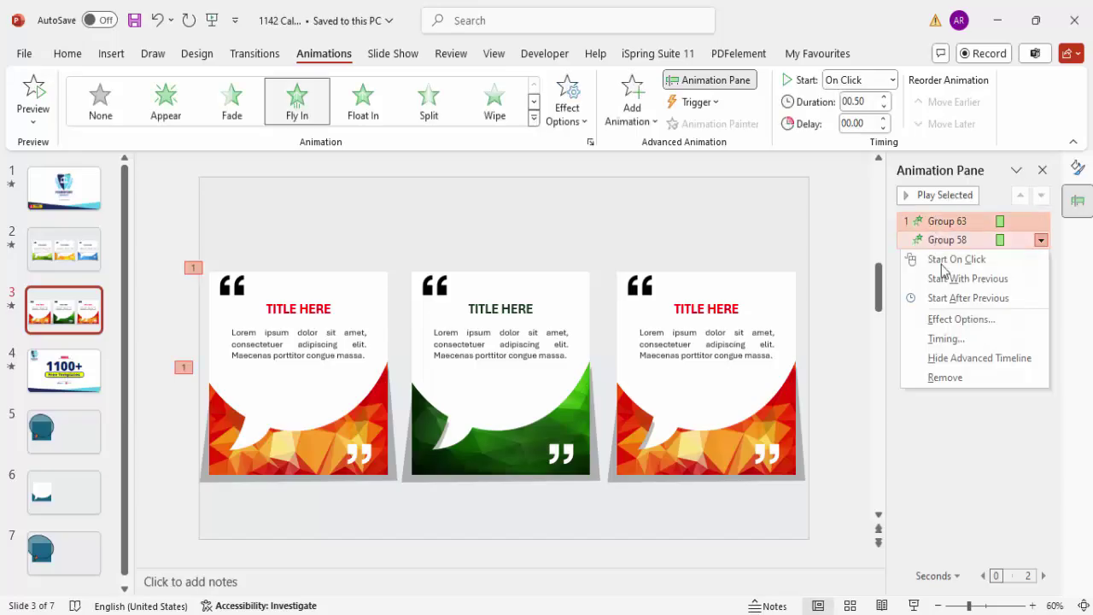
pyautogui.click(960, 323)
pyautogui.click(463, 190)
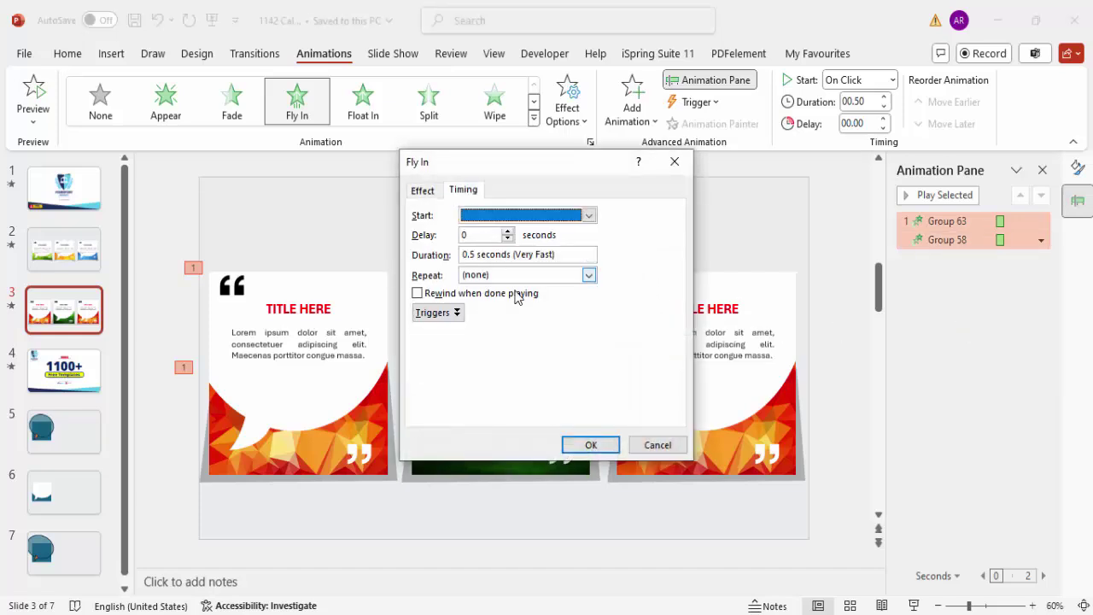
pyautogui.click(474, 256)
pyautogui.click(474, 256)
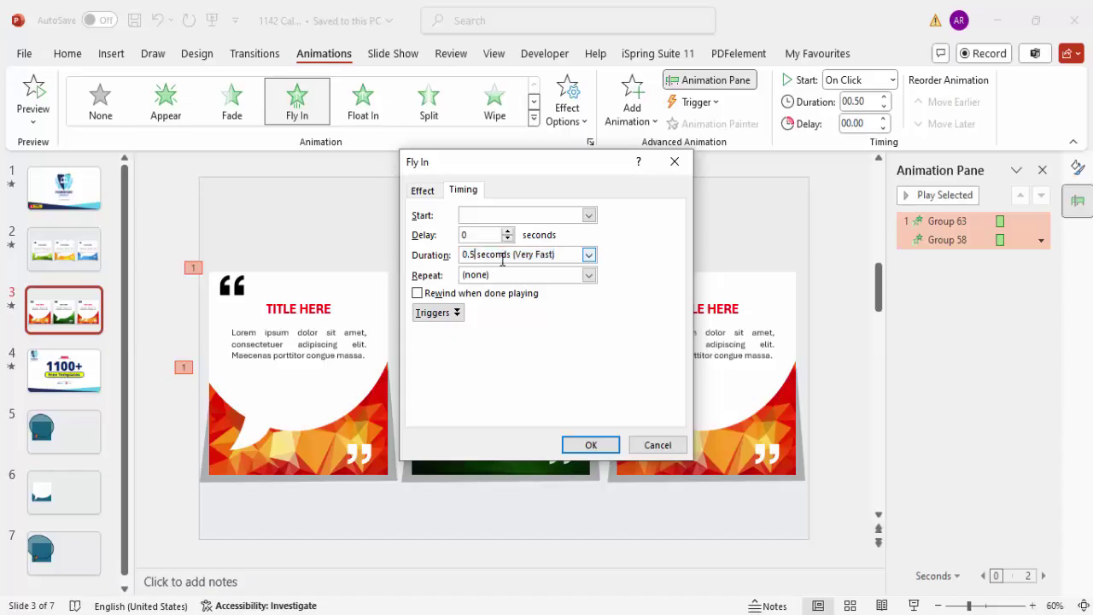
pyautogui.press('BackSpace')
pyautogui.write('3')
pyautogui.click(419, 190)
pyautogui.moveTo(505, 301); pyautogui.dragTo(530, 315)
pyautogui.click(590, 444)
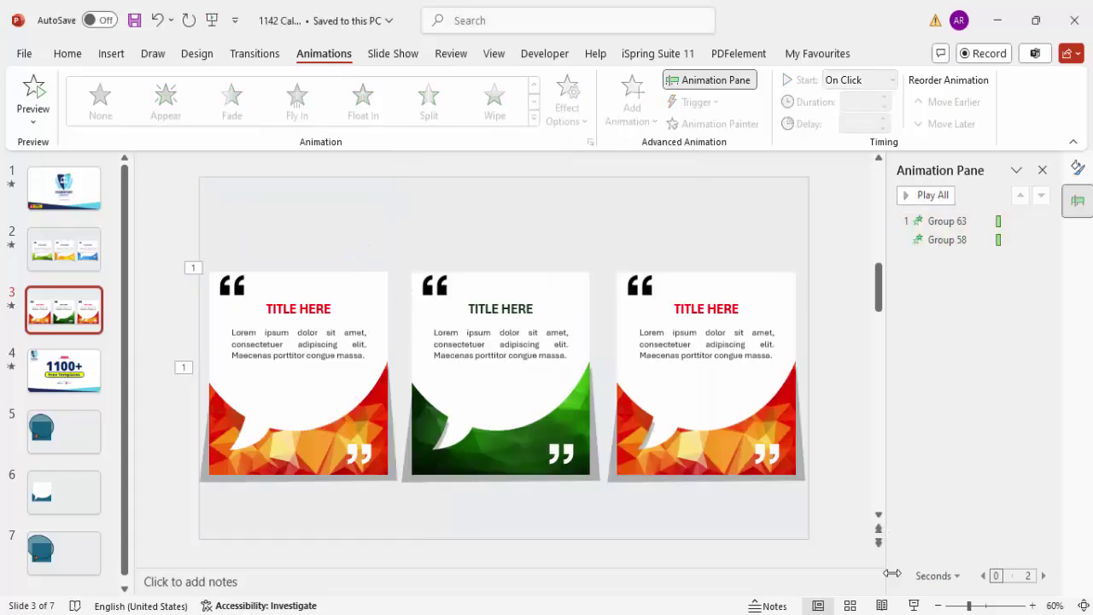
# Step: Run the slide show from the current slide to check the left card's animation, and exit it
pyautogui.hotkey('shift', 'F5')
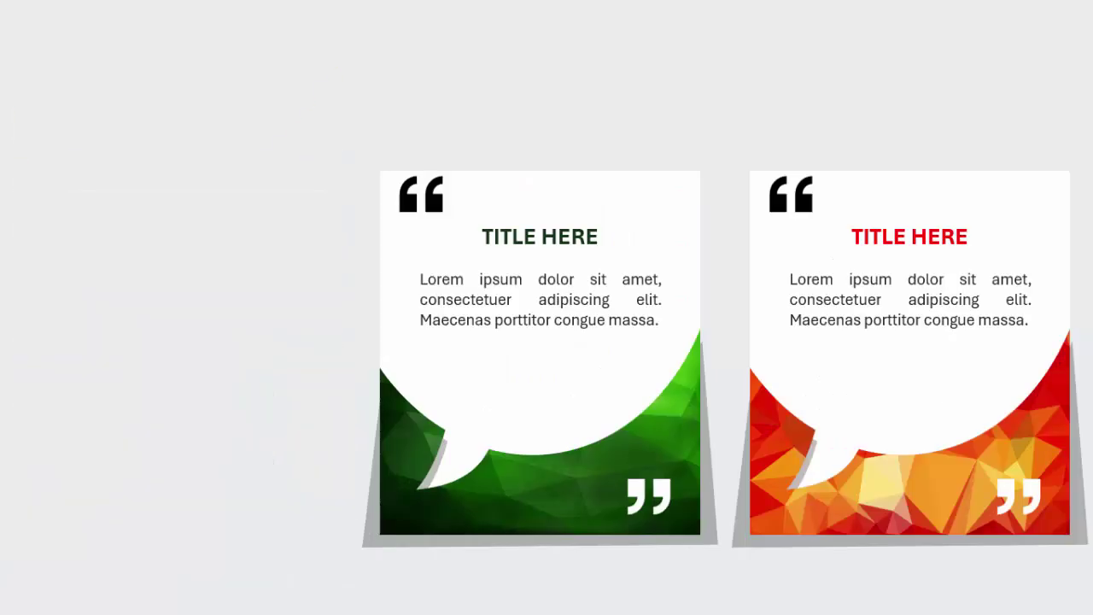
pyautogui.press('Escape')
# Step: Set the duration of both of the left card's Fly In animations to 0.5 seconds (Very Fast)
pyautogui.click(937, 220)
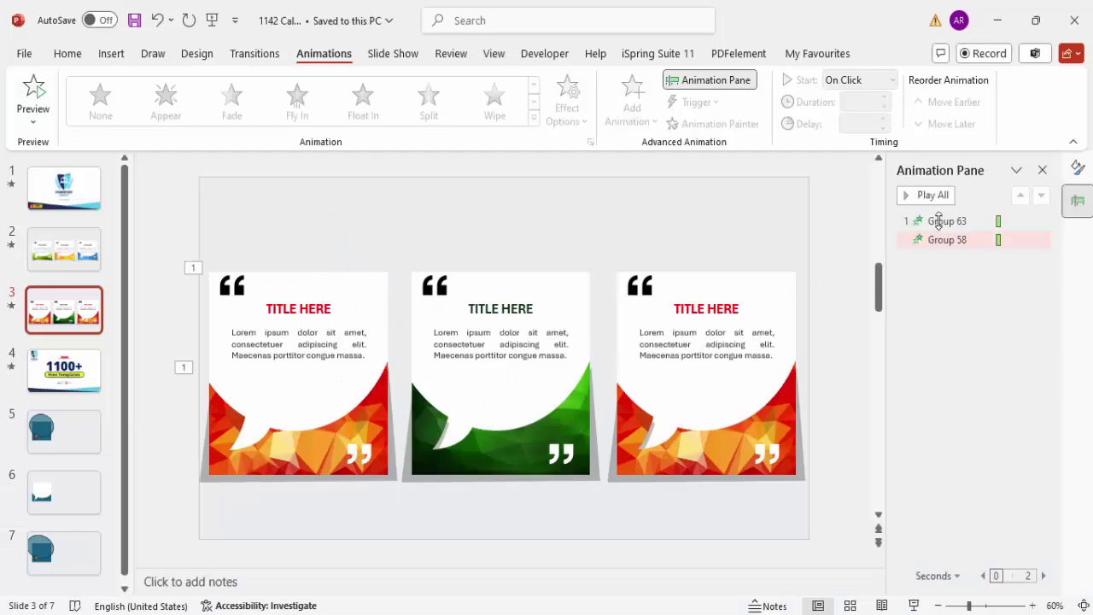
pyautogui.keyDown('shift'); pyautogui.click(939, 239); pyautogui.keyUp('shift')
pyautogui.rightClick(944, 244)
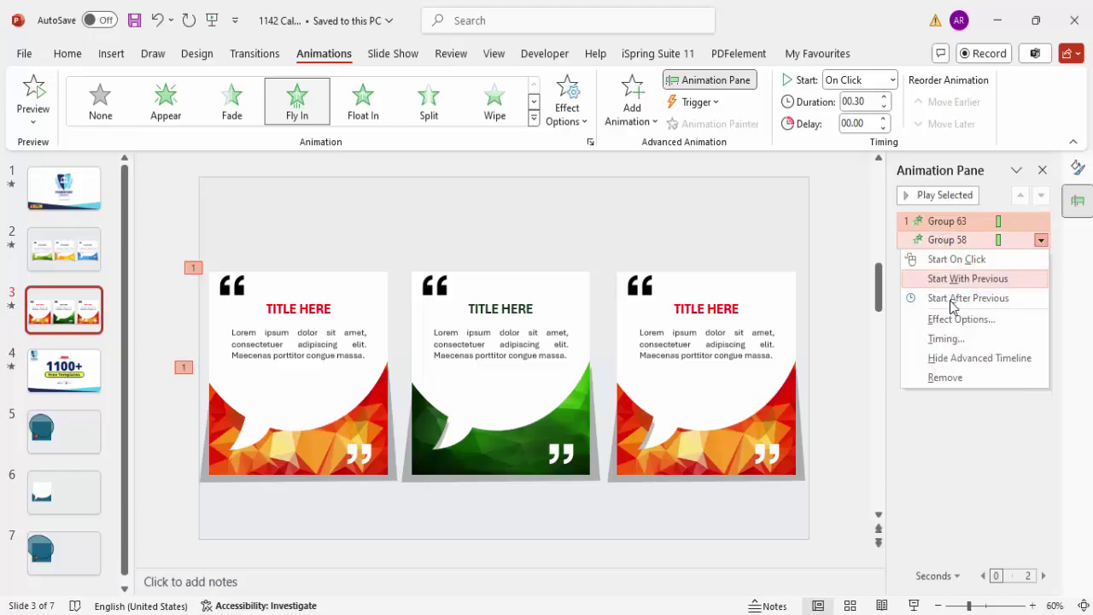
pyautogui.click(955, 317)
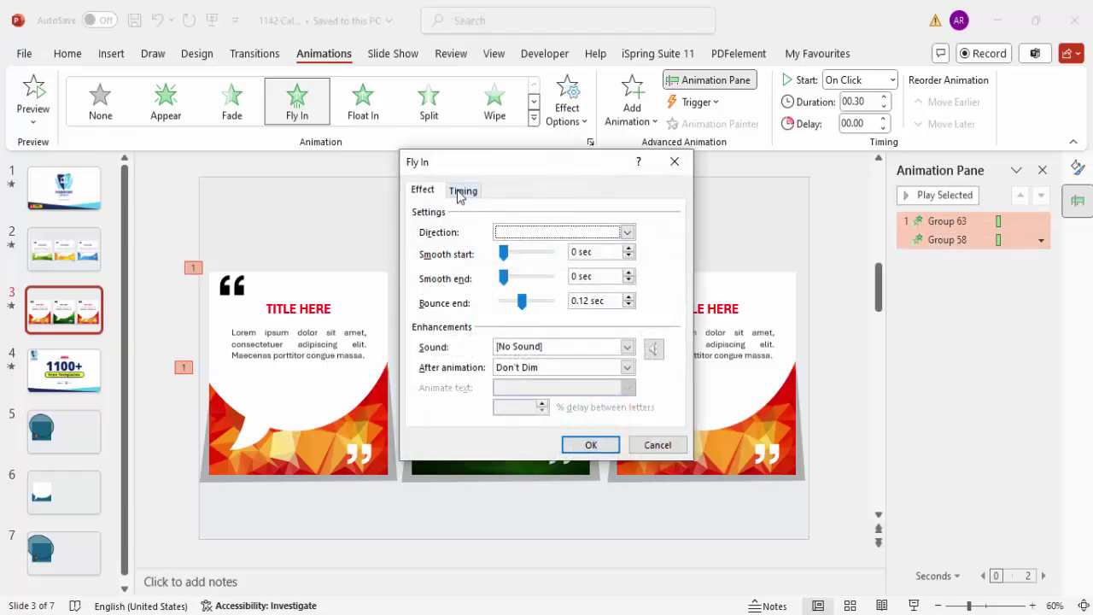
pyautogui.click(462, 191)
pyautogui.click(588, 258)
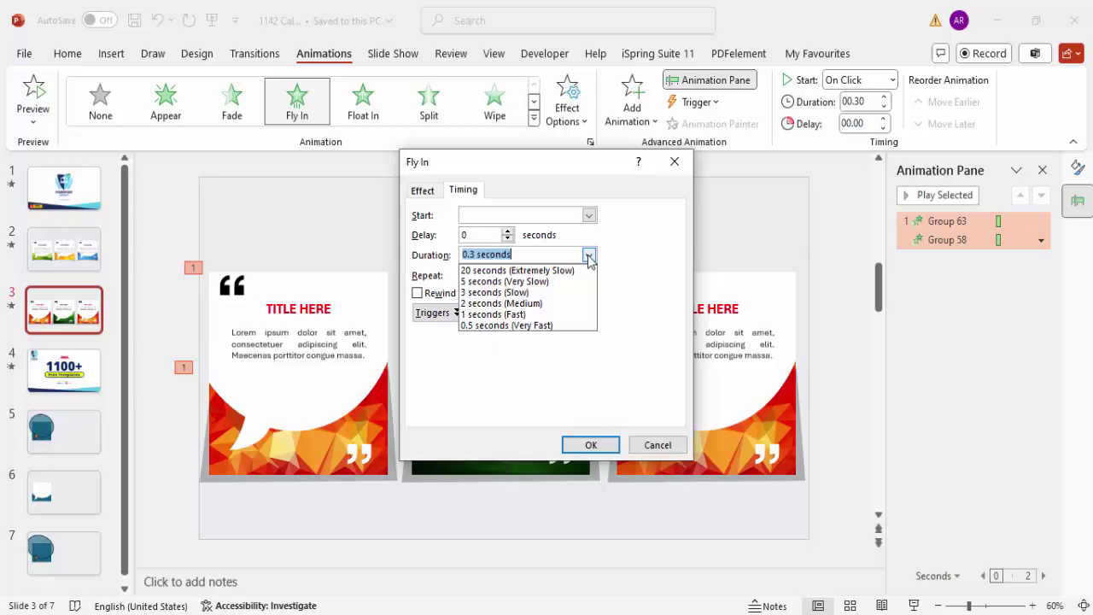
pyautogui.click(493, 322)
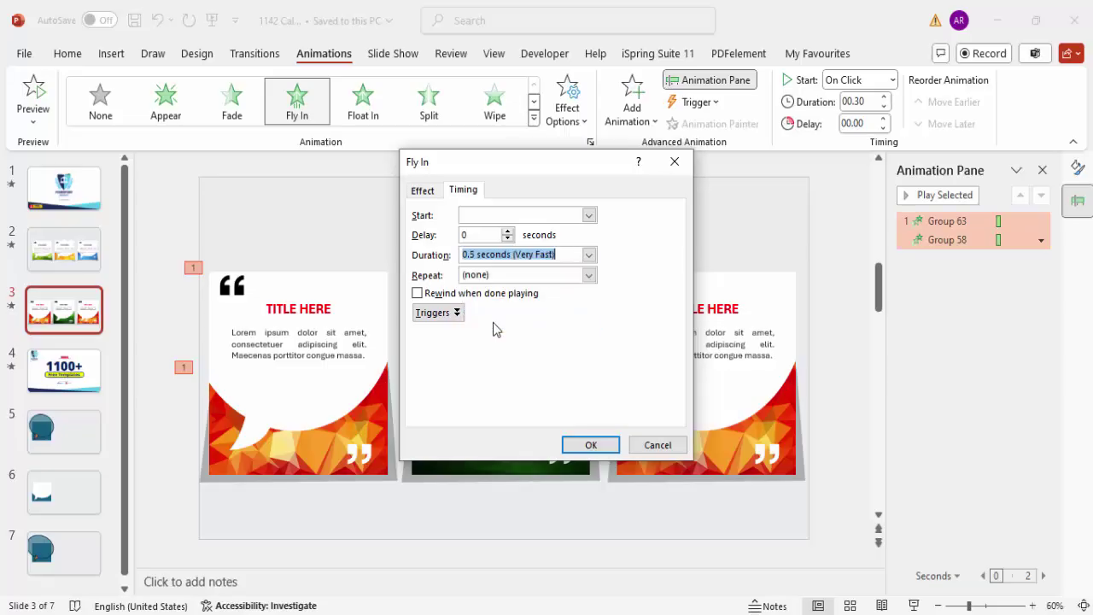
pyautogui.click(591, 444)
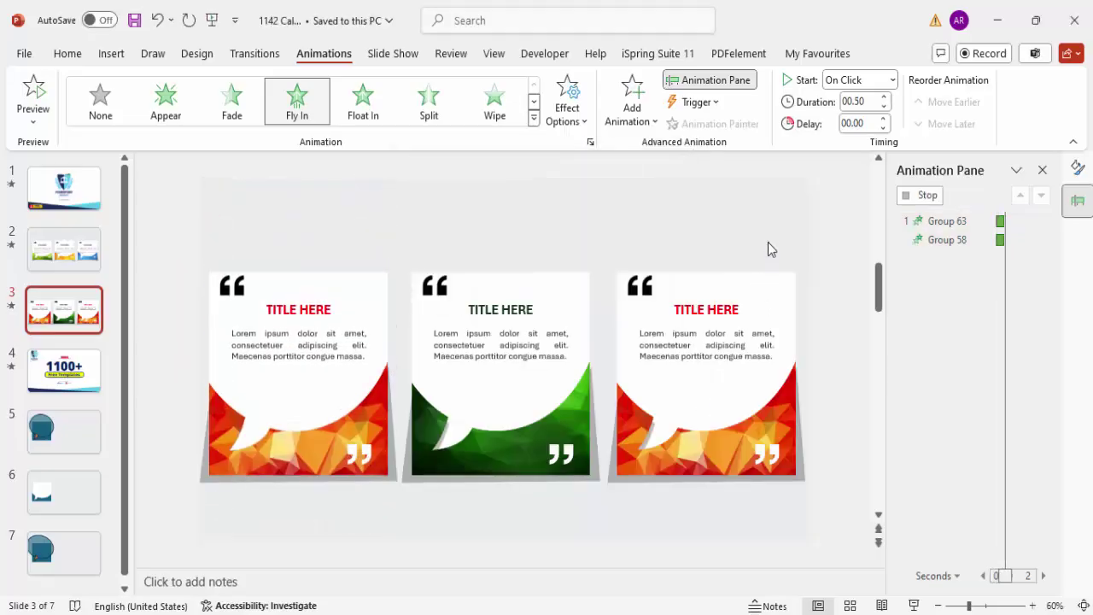
pyautogui.click(763, 222)
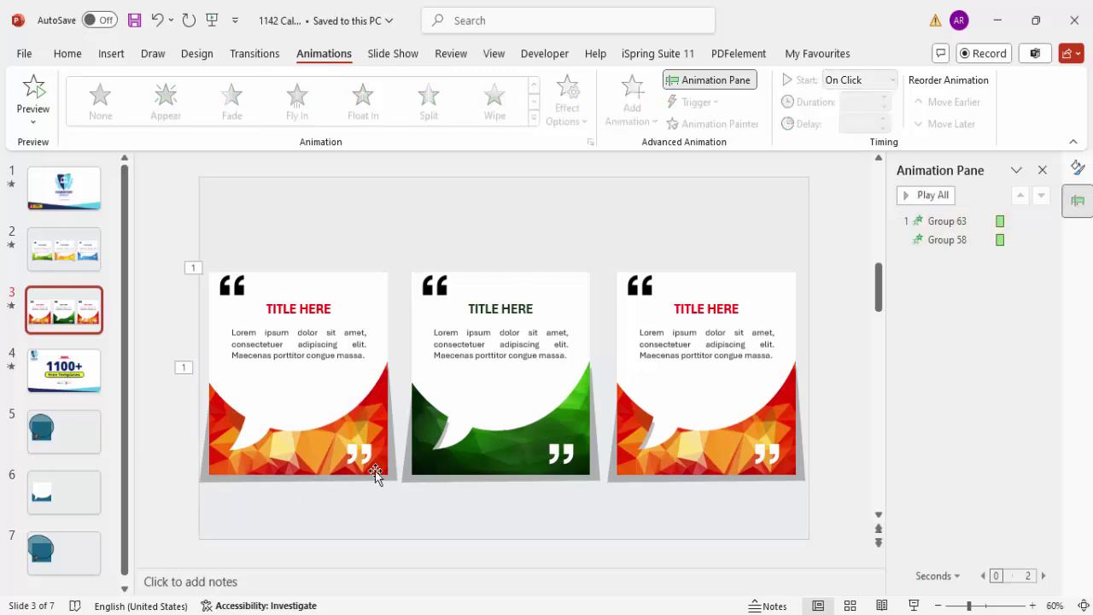
# Step: Copy the Fly In animations of the left card's colored base and white speech bubble to the matching parts of the middle card with Animation Painter
pyautogui.click(380, 425)
pyautogui.click(737, 124)
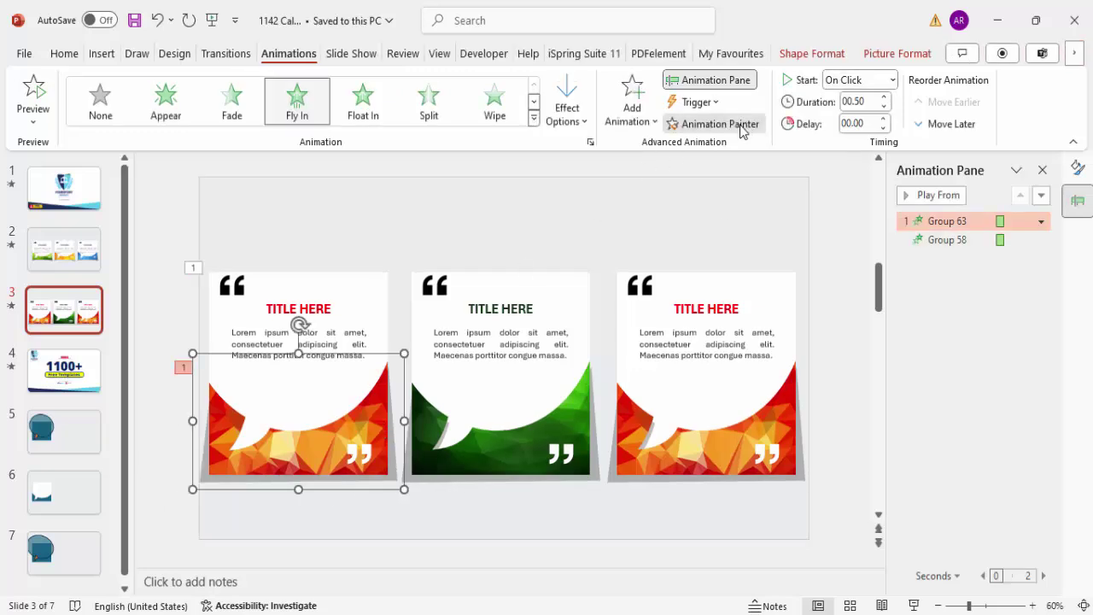
pyautogui.click(586, 419)
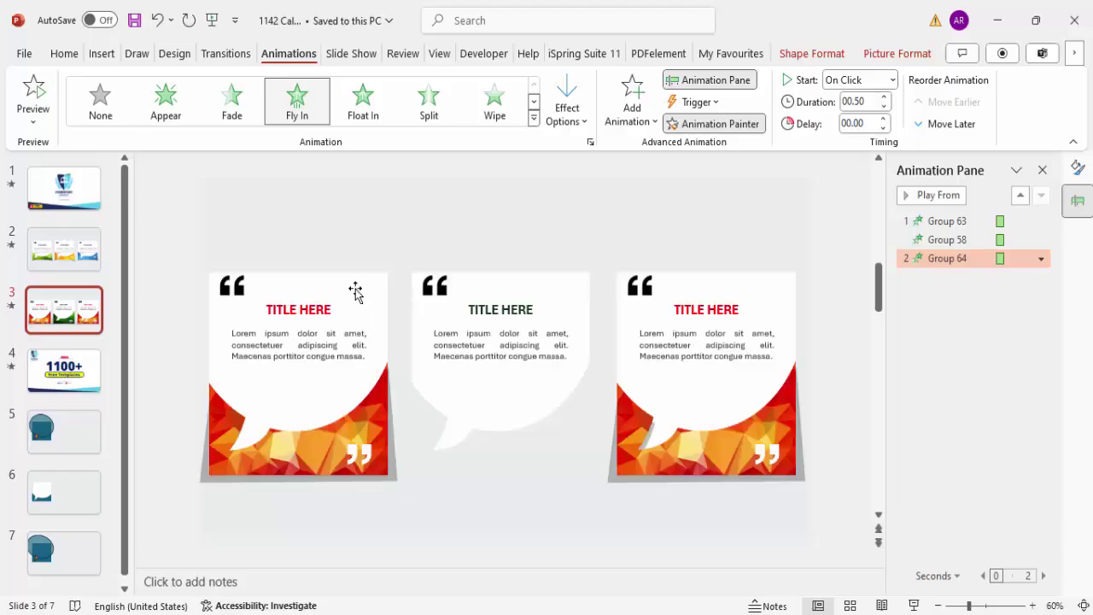
pyautogui.click(368, 288)
pyautogui.click(736, 124)
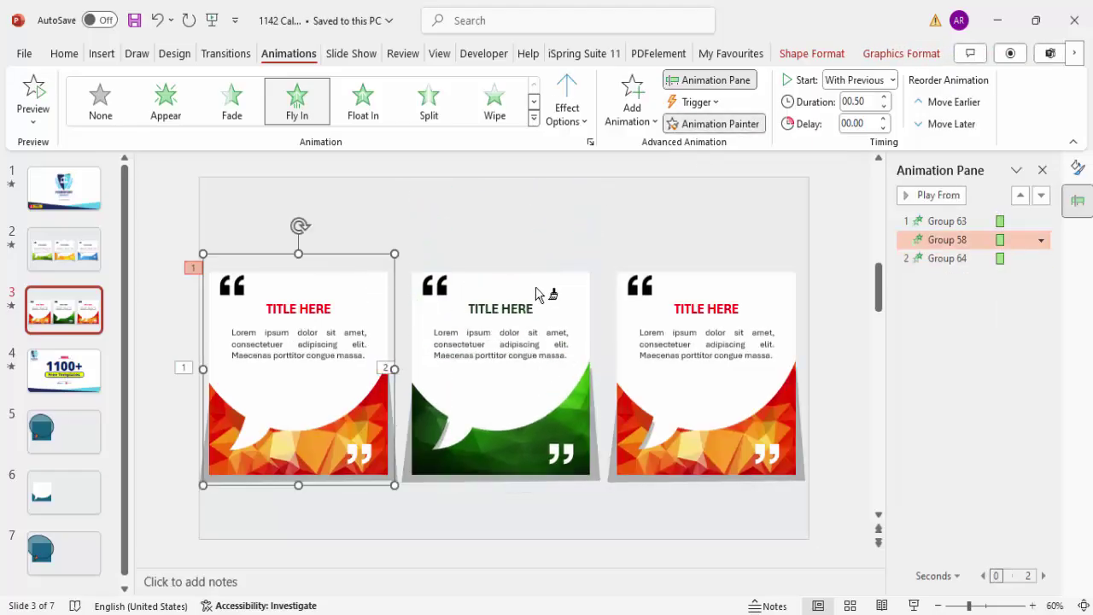
pyautogui.click(574, 282)
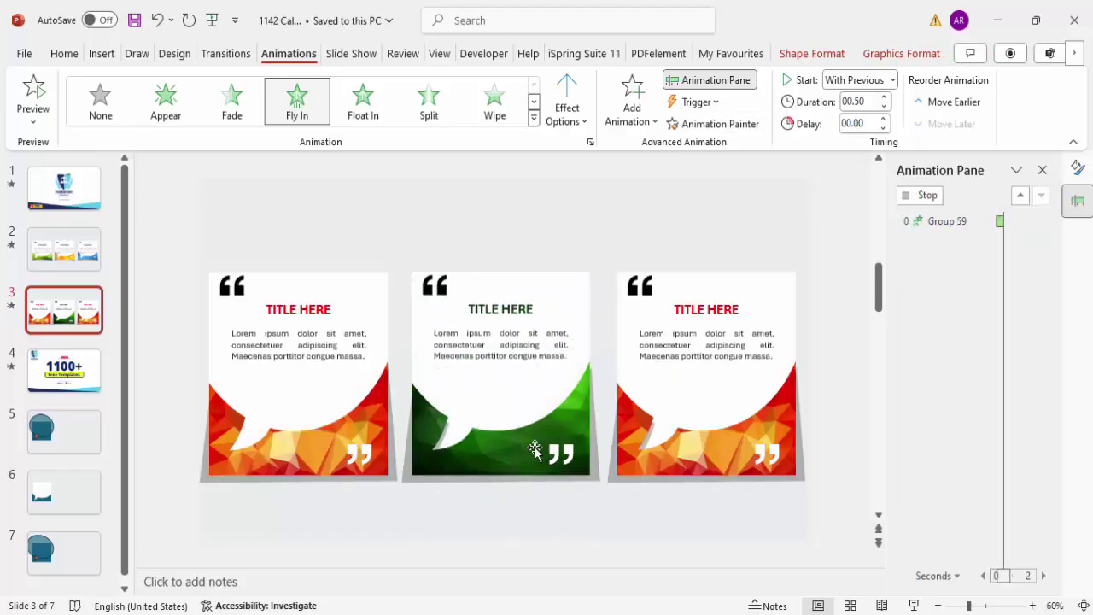
# Step: Copy the middle card's base and speech-bubble animations to the matching parts of the right card with Animation Painter
pyautogui.click(531, 463)
pyautogui.click(743, 125)
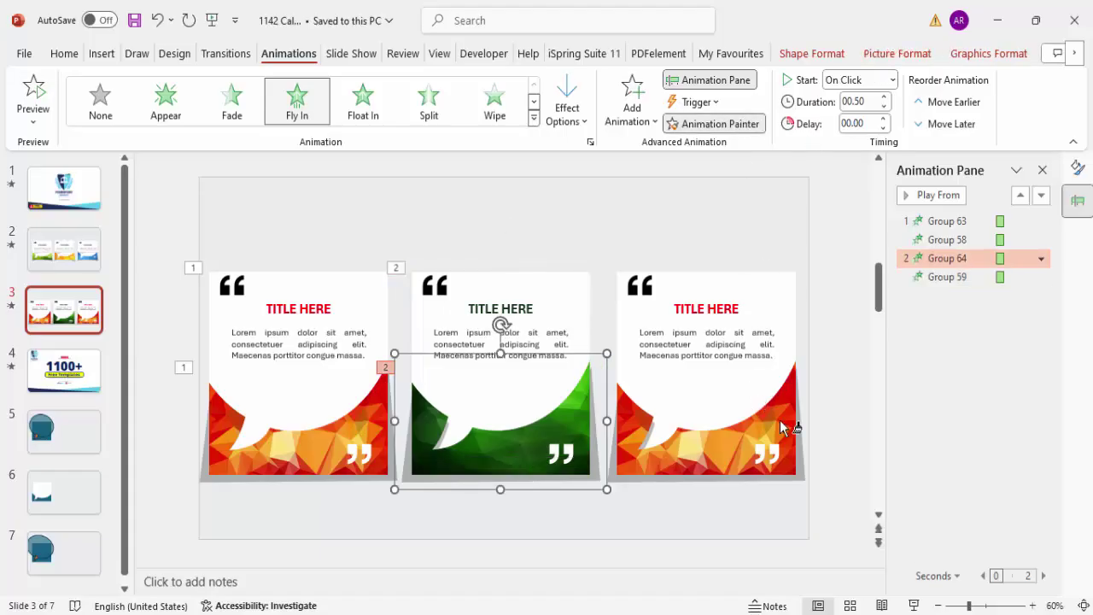
pyautogui.click(786, 430)
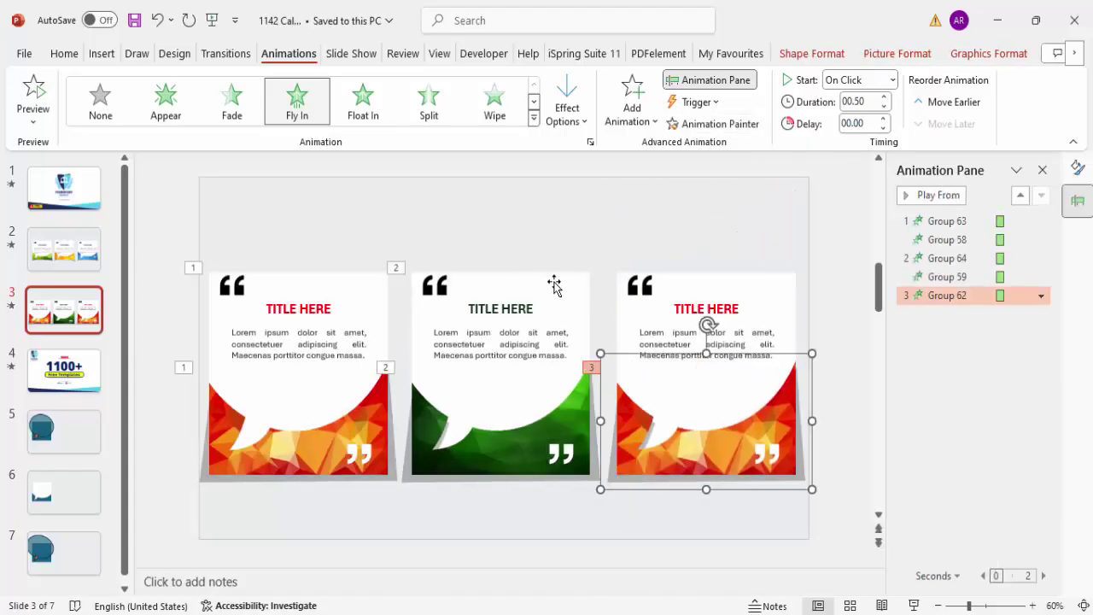
pyautogui.click(557, 286)
pyautogui.click(722, 124)
pyautogui.click(722, 287)
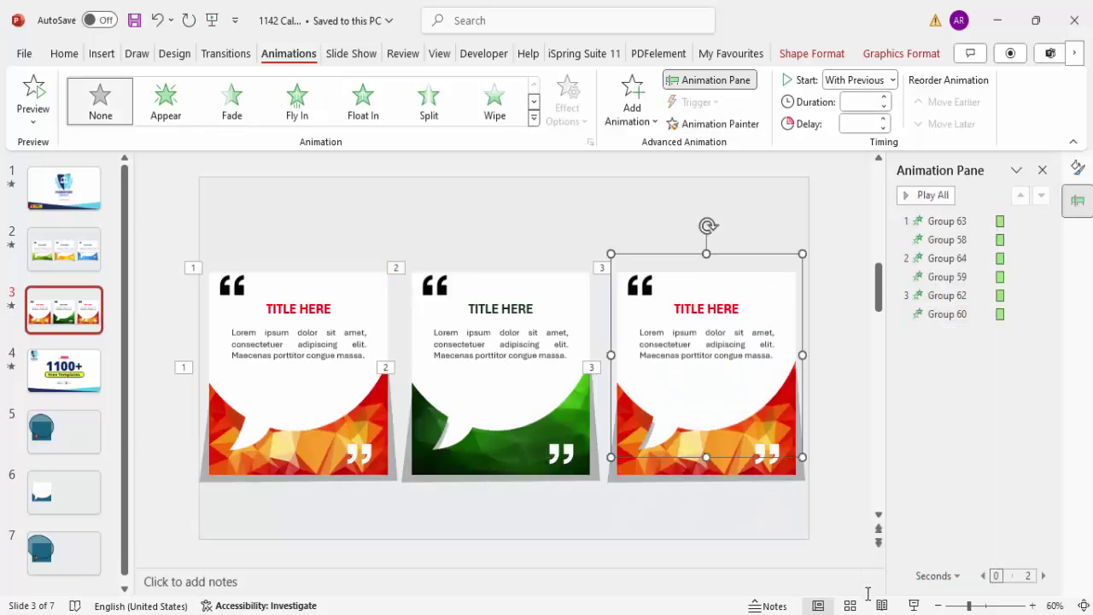
# Step: Run the slide show from the current slide to check the animations of all three cards, and exit it
pyautogui.hotkey('shift', 'F5')
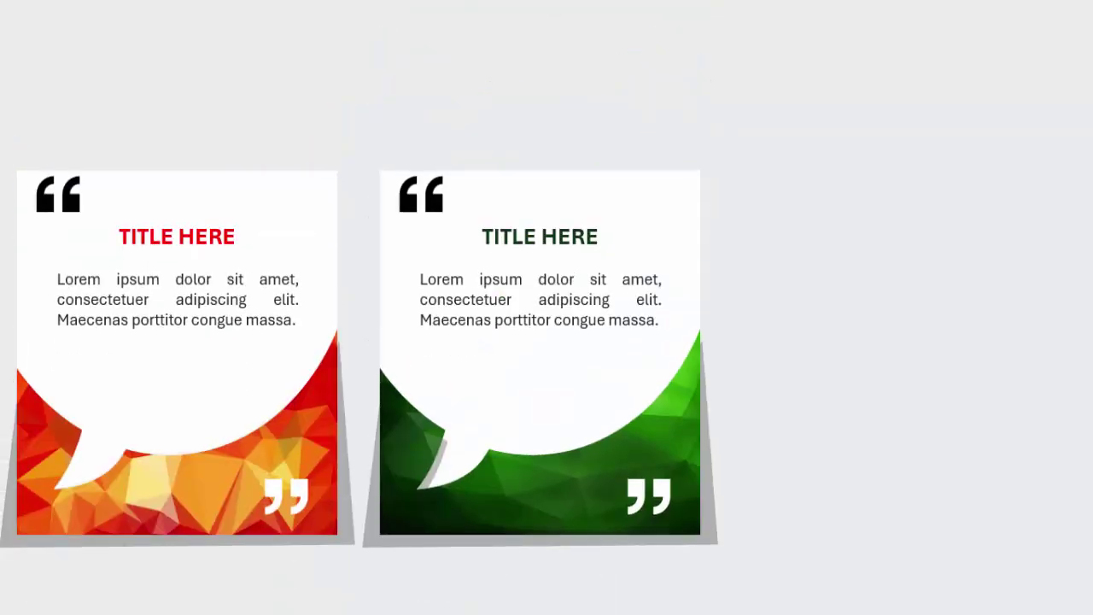
pyautogui.press('Escape')
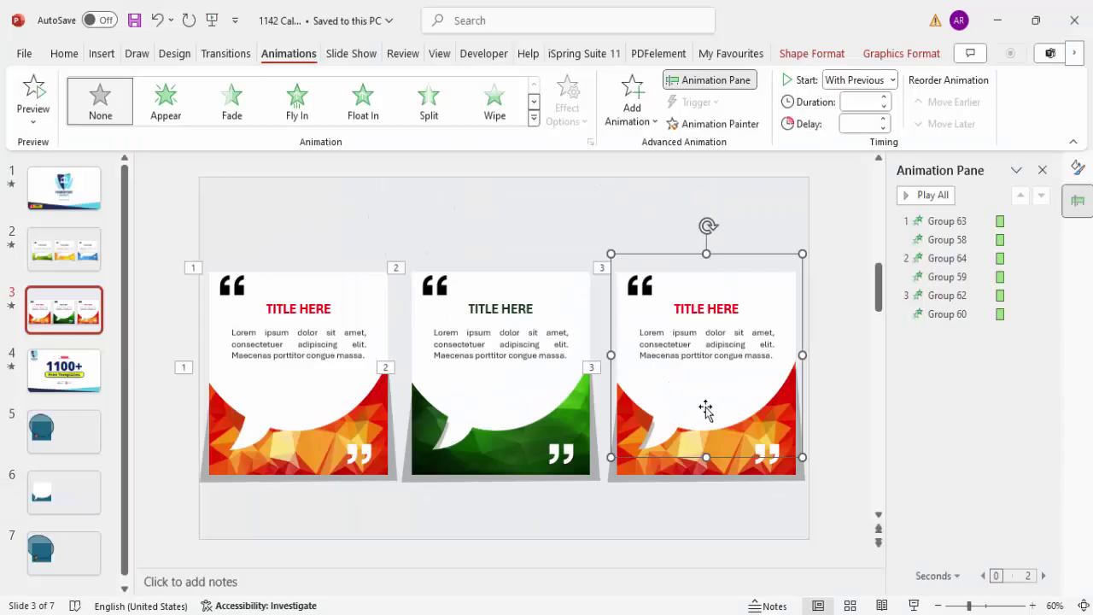